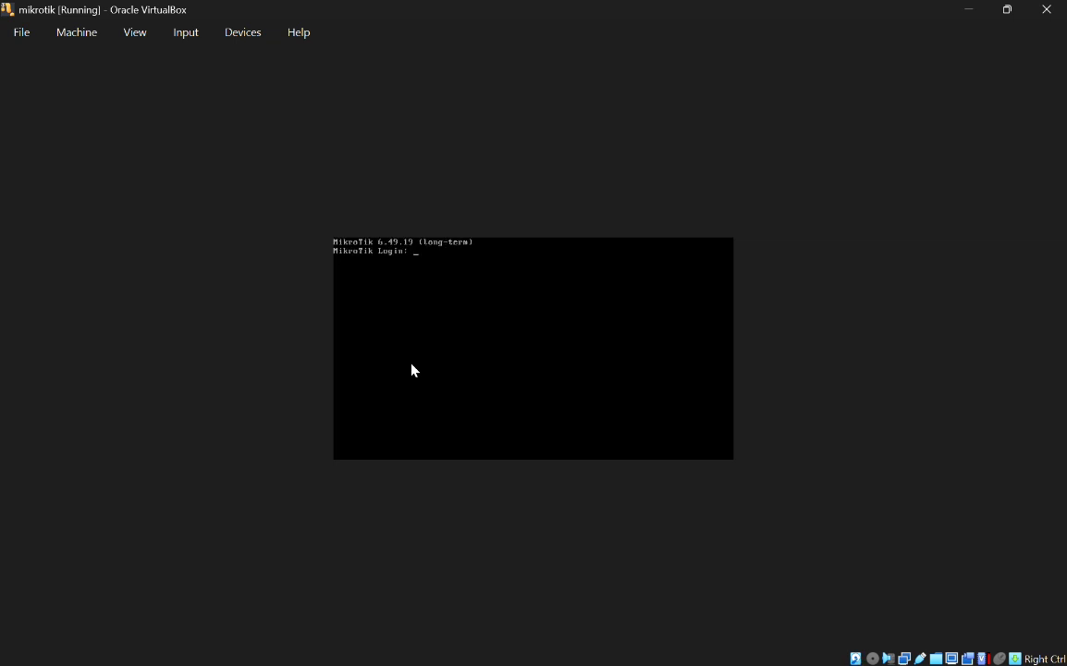
# Step: Log into the MikroTik router console as admin, then minimize the VM window
pyautogui.write('admin')
pyautogui.press('Return')
pyautogui.press('Return')
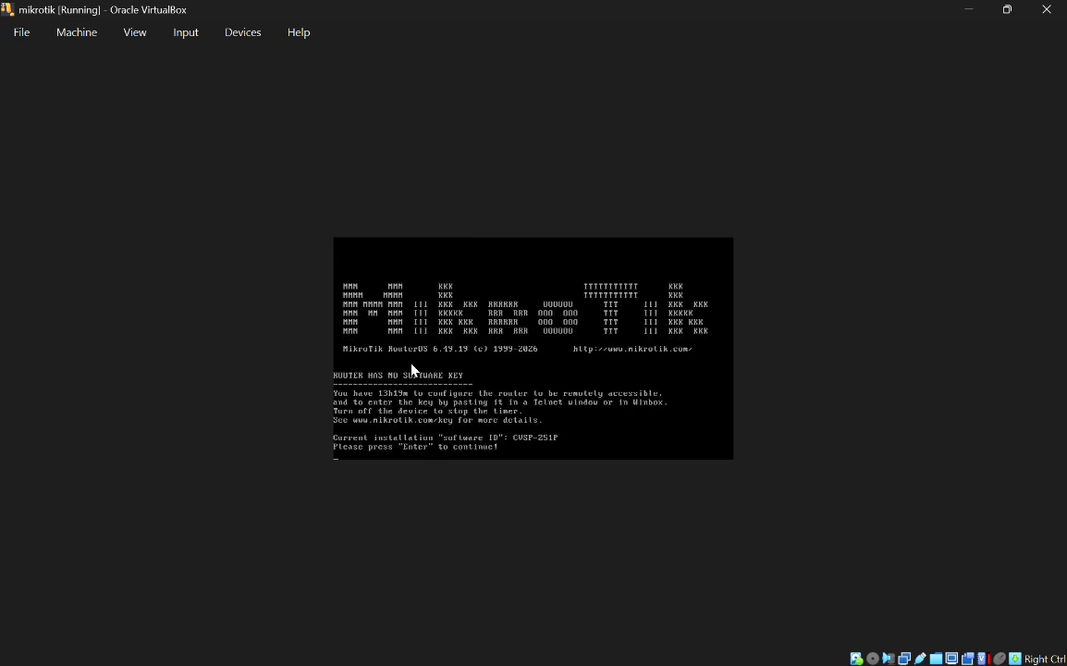
pyautogui.press('Return')
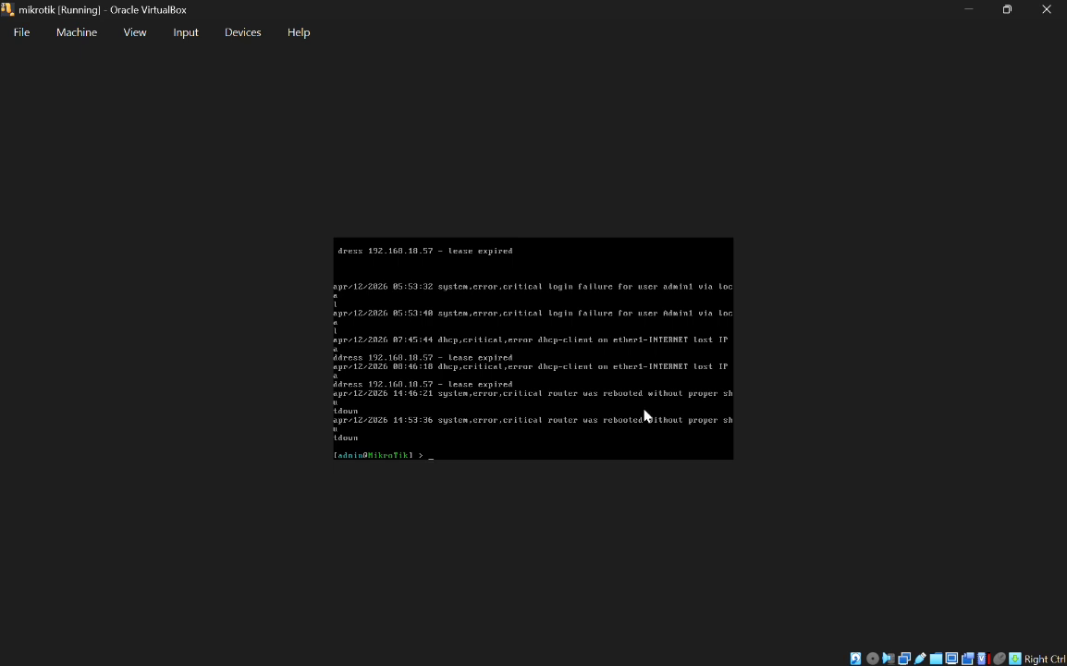
pyautogui.click(968, 9)
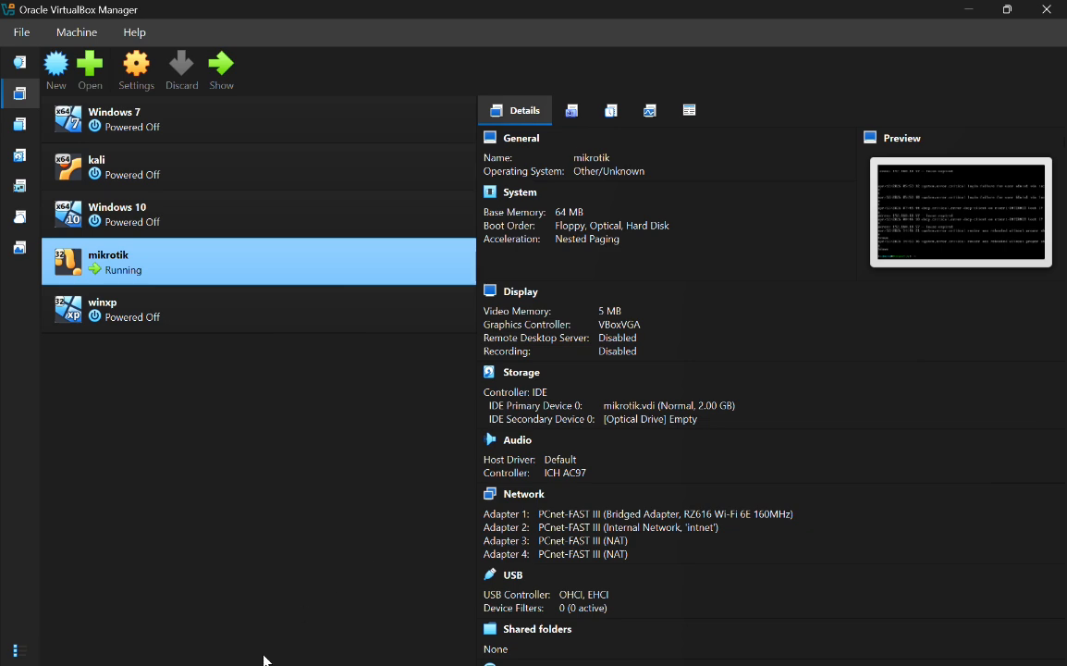
# Step: Open Command Prompt and run ipconfig to list the host's network adapters
pyautogui.press('super')
pyautogui.write('cmd')
pyautogui.press('Return')
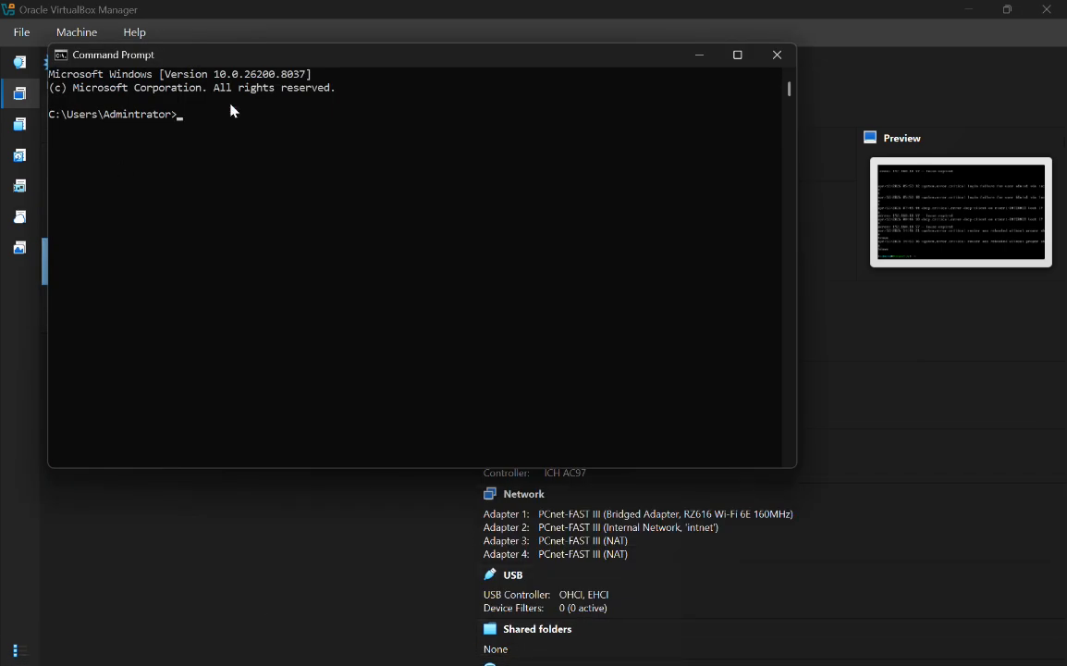
pyautogui.write('ipconfig')
pyautogui.press('Return')
# Step: Find and select the Wi-Fi default gateway 192.168.18.1, then minimize Command Prompt
pyautogui.scroll(5, 404, 278)
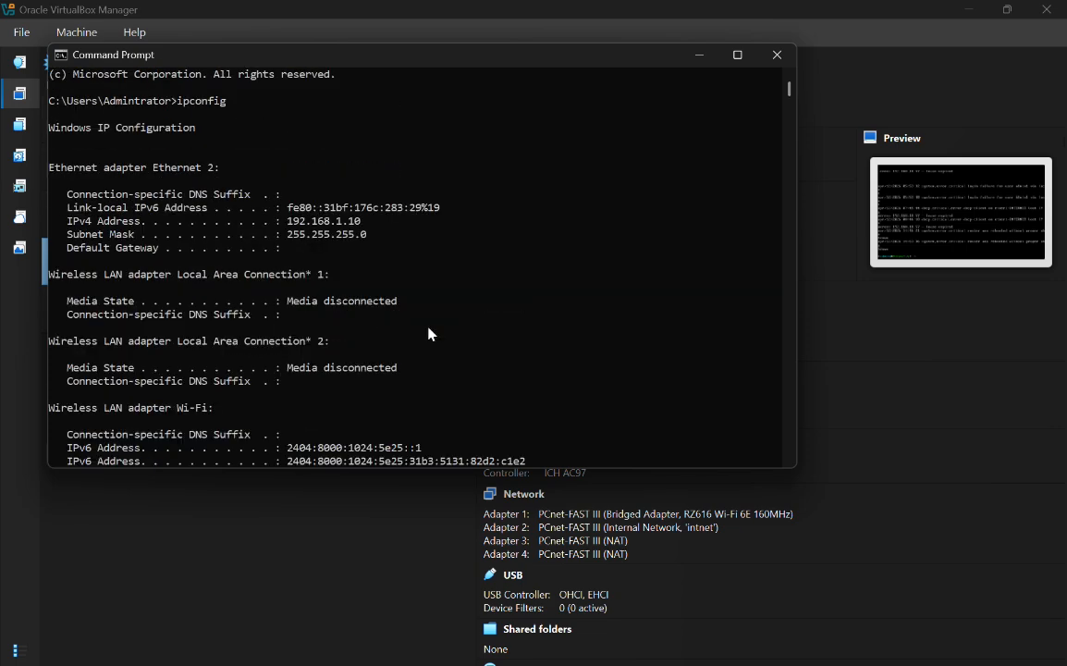
pyautogui.scroll(1, 430, 333)
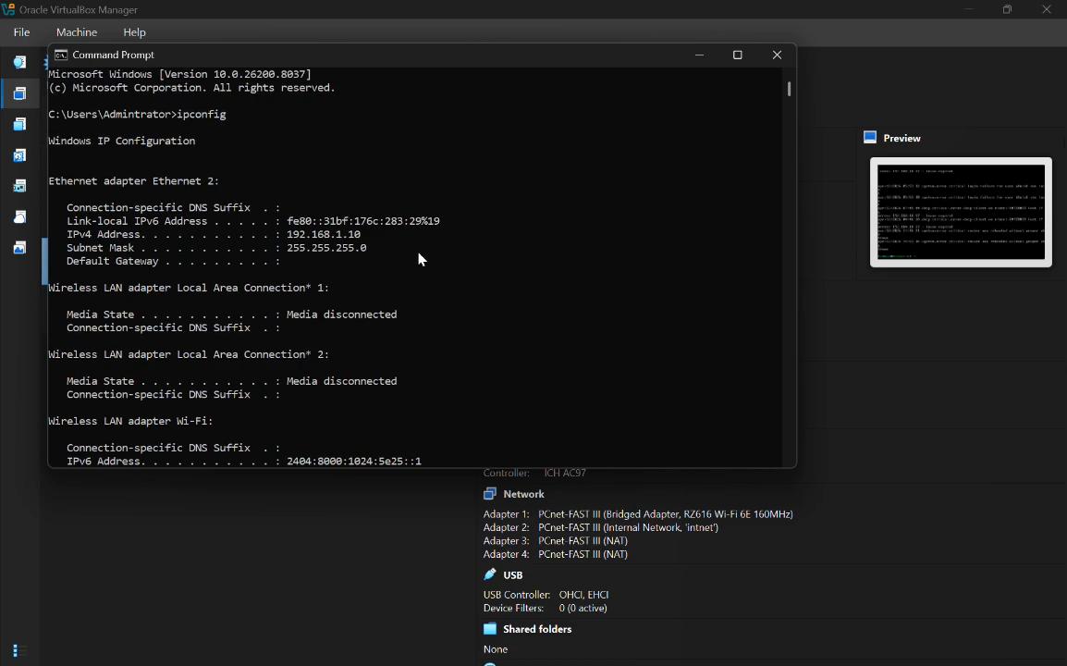
pyautogui.scroll(-5, 386, 264)
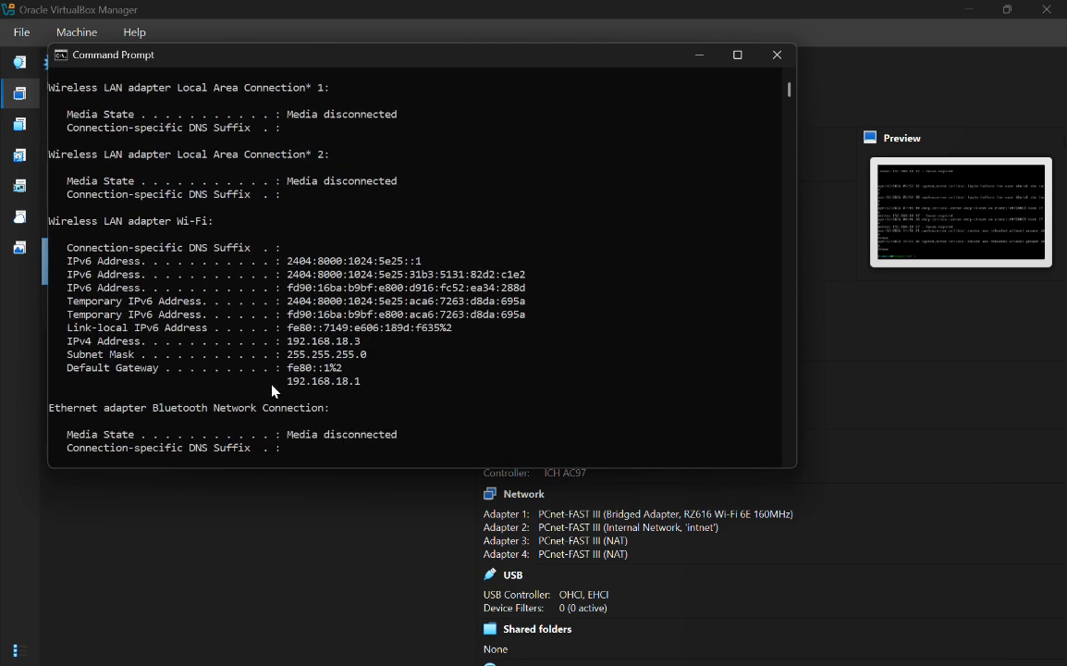
pyautogui.moveTo(290, 381); pyautogui.dragTo(366, 389)
pyautogui.click(705, 56)
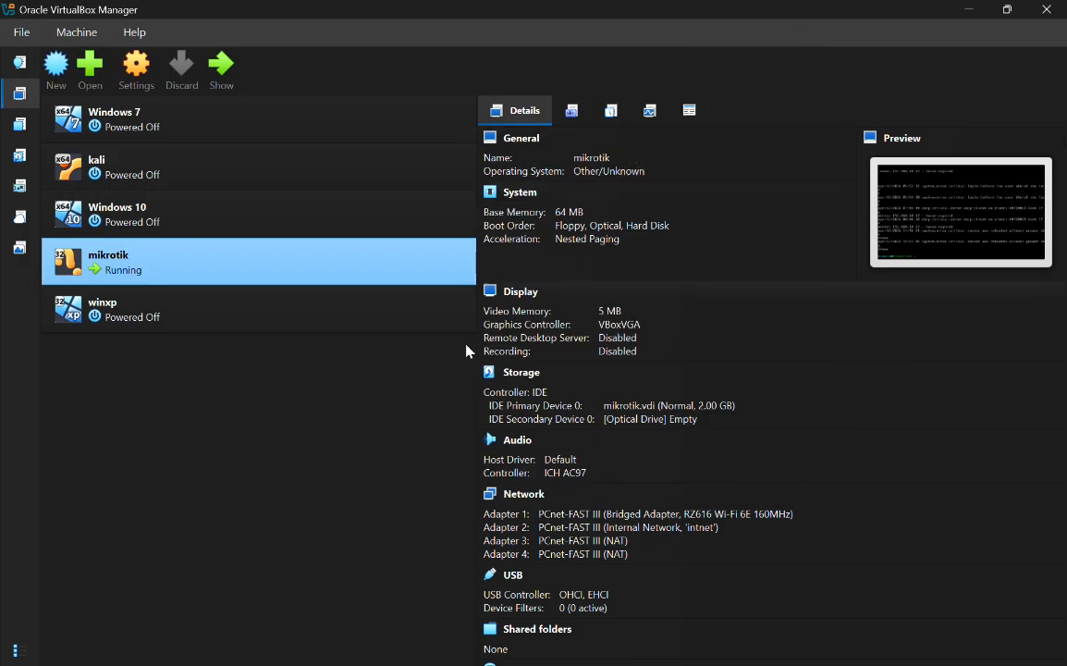
# Step: Check the mikrotik VM's network adapters: bridged to Wi-Fi on adapter 1, intnet on adapter 2
pyautogui.click(136, 67)
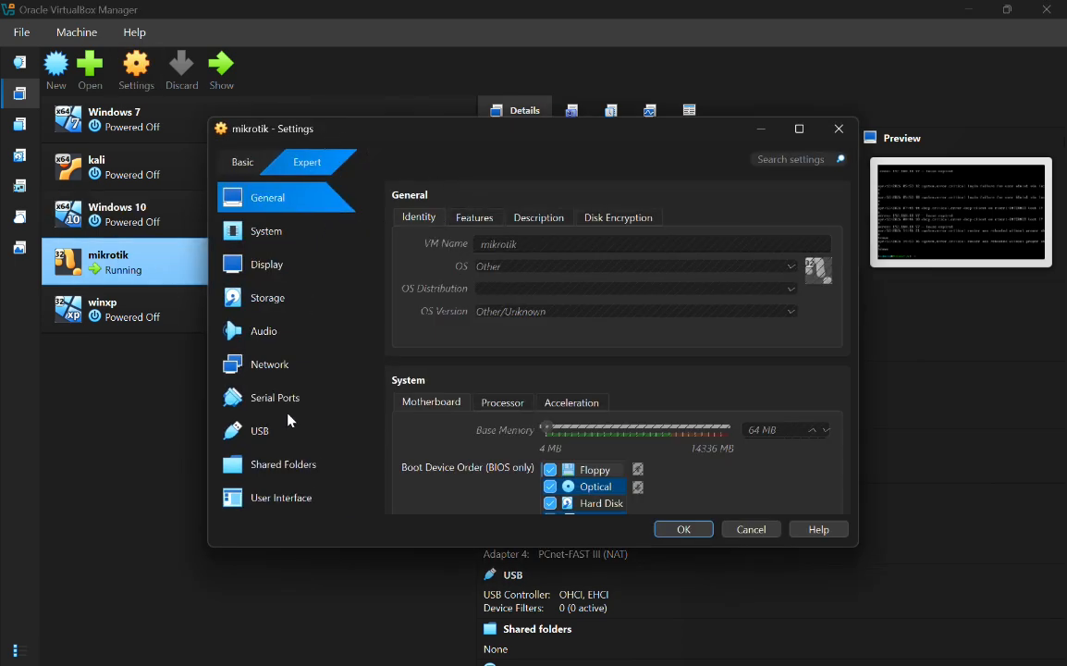
pyautogui.click(263, 364)
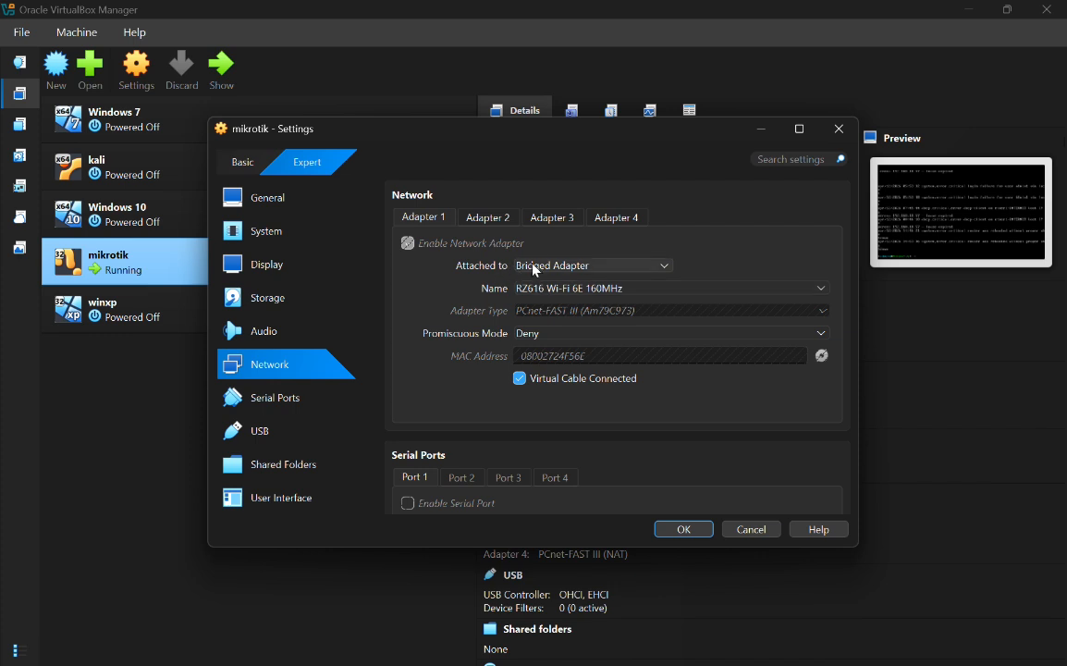
pyautogui.click(489, 218)
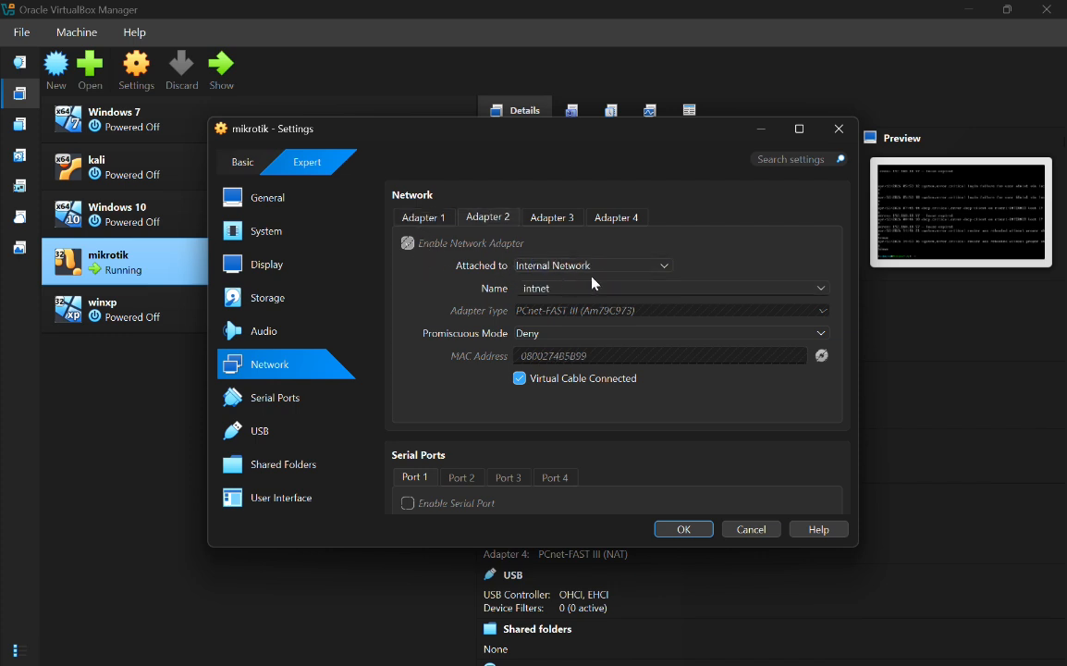
pyautogui.click(553, 218)
pyautogui.click(470, 222)
pyautogui.click(429, 218)
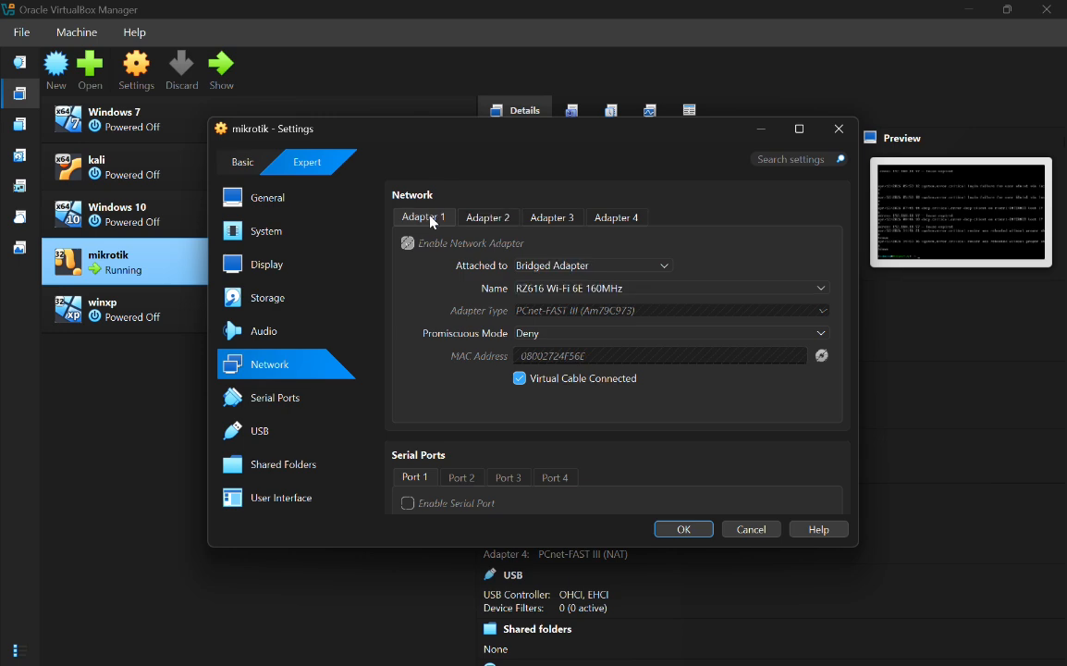
pyautogui.click(840, 135)
# Step: Confirm the Windows 7 VM's adapter is on intnet, then minimize VirtualBox Manager
pyautogui.click(207, 125)
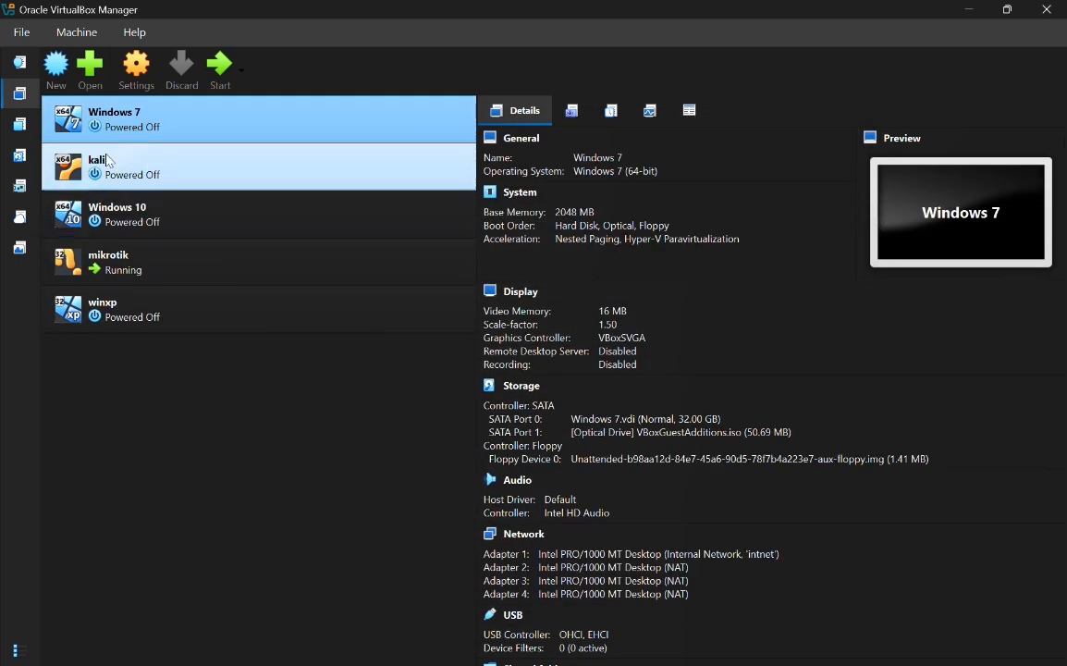
pyautogui.click(138, 72)
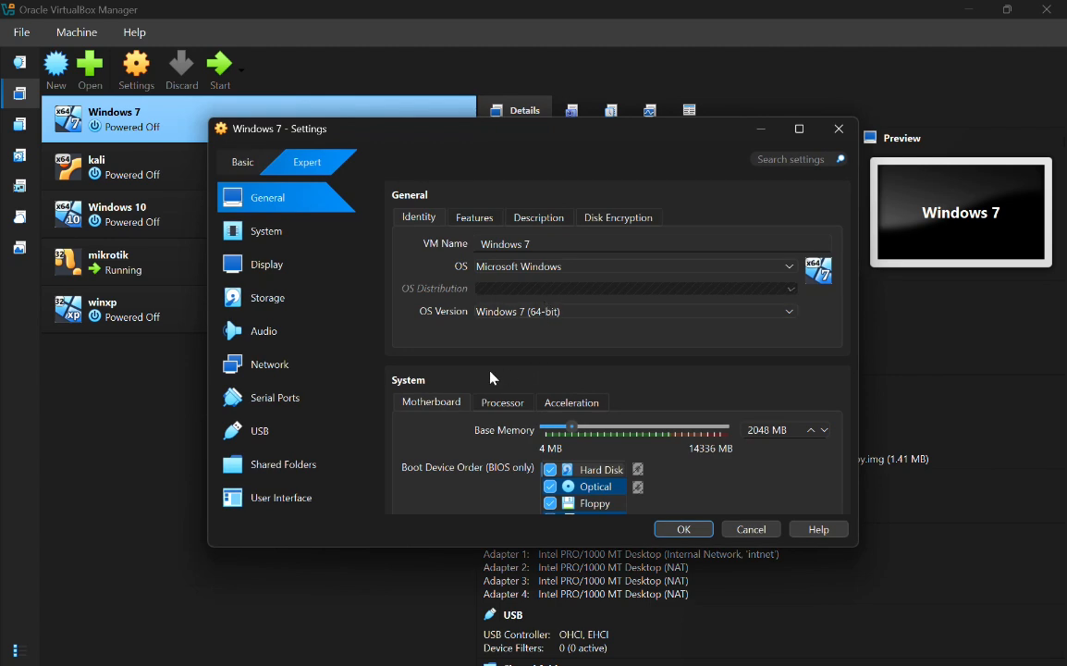
pyautogui.click(270, 370)
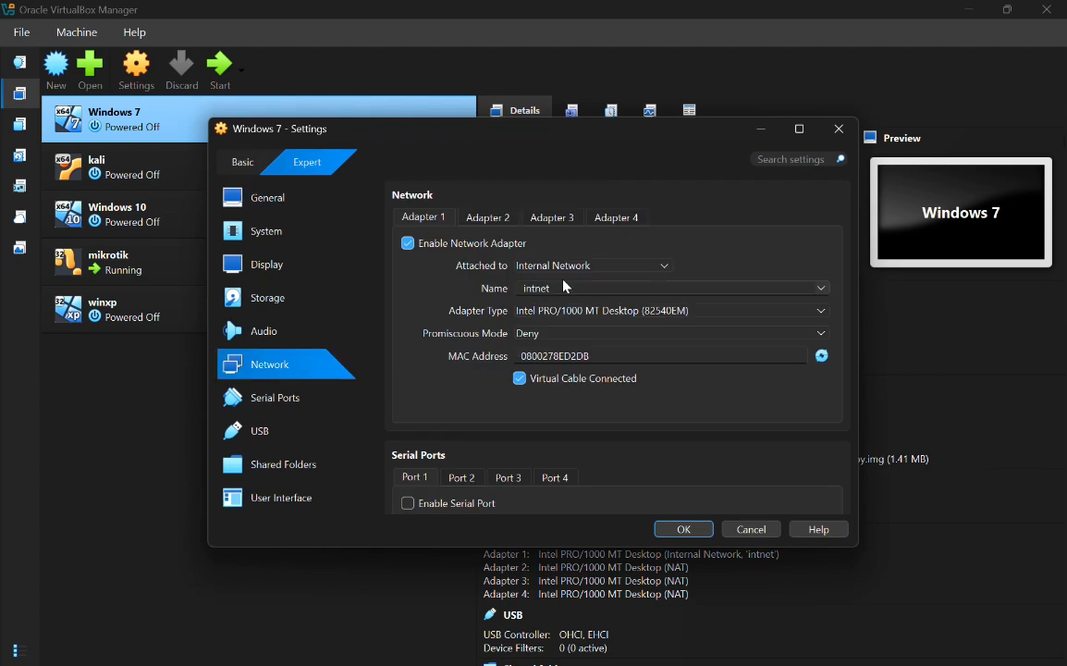
pyautogui.click(499, 216)
pyautogui.click(422, 218)
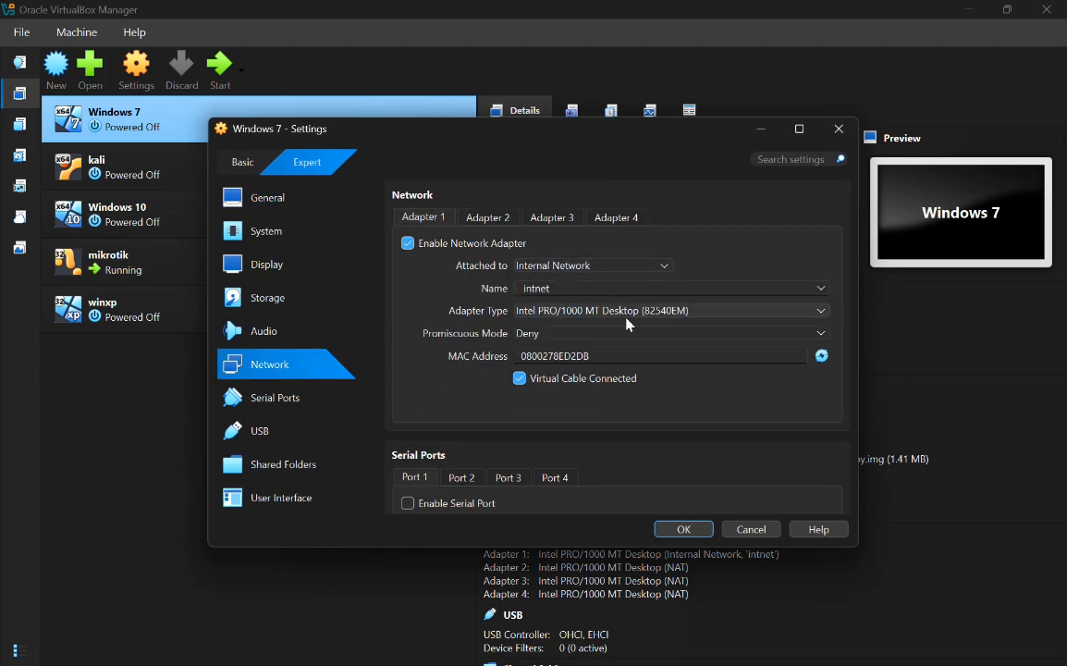
pyautogui.click(684, 530)
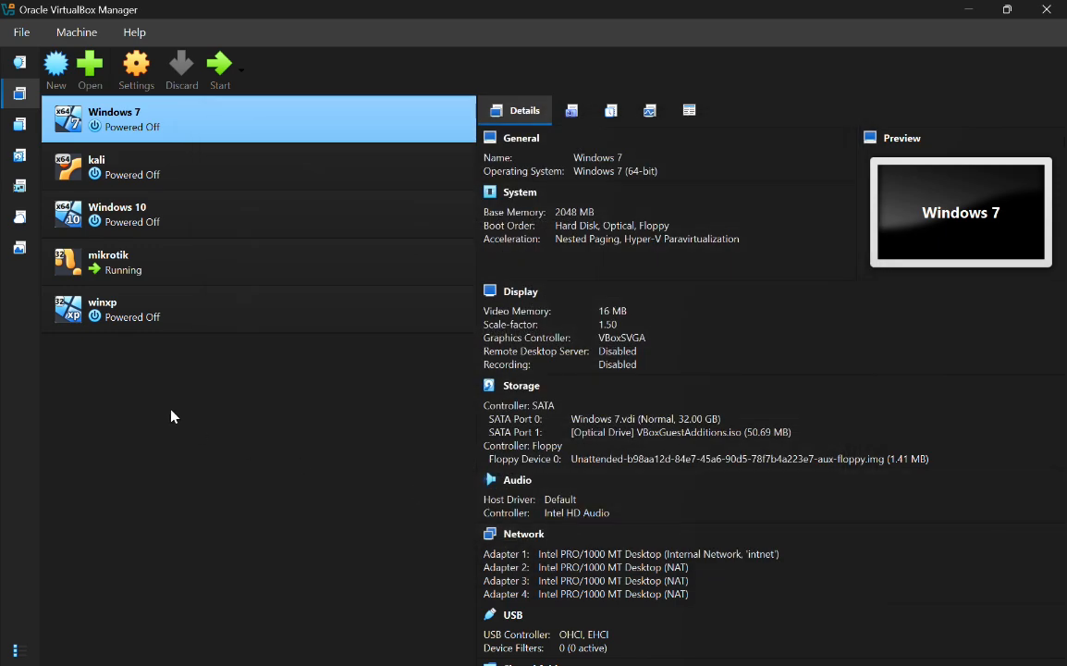
pyautogui.click(969, 11)
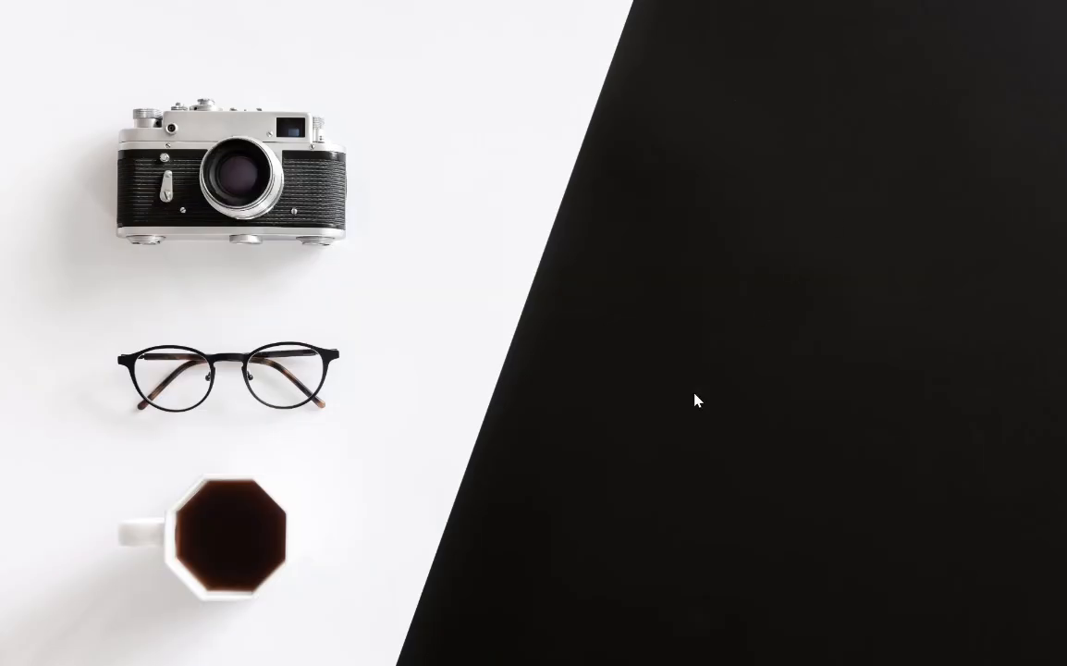
# Step: Briefly check the mikrotik VM window, then launch winbox64 from the Start menu
pyautogui.moveTo(695, 663)
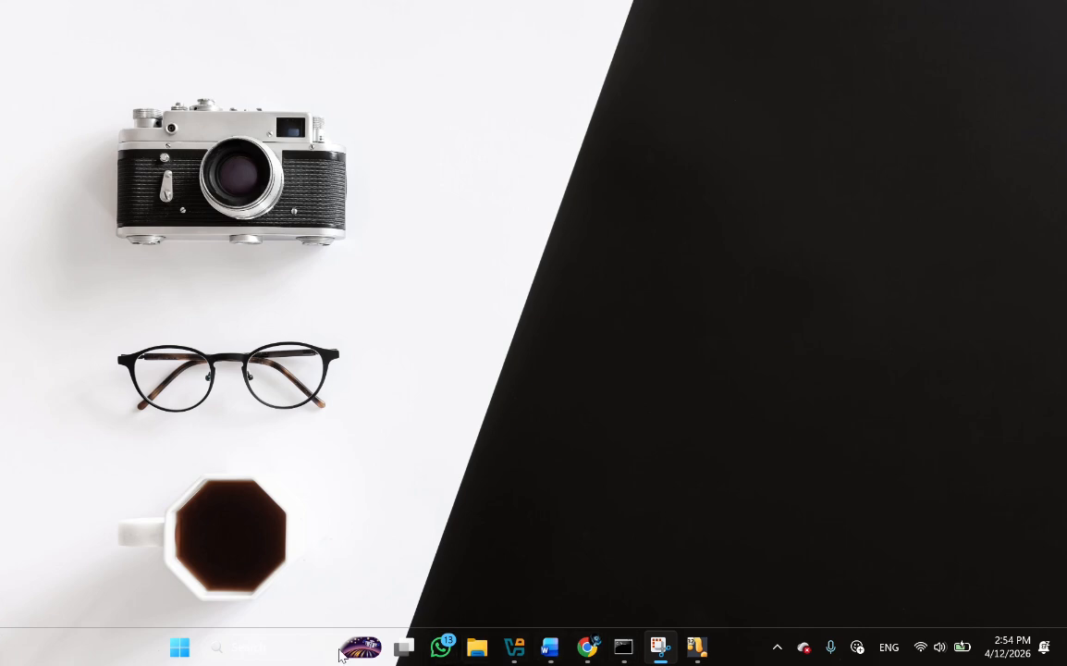
pyautogui.click(695, 647)
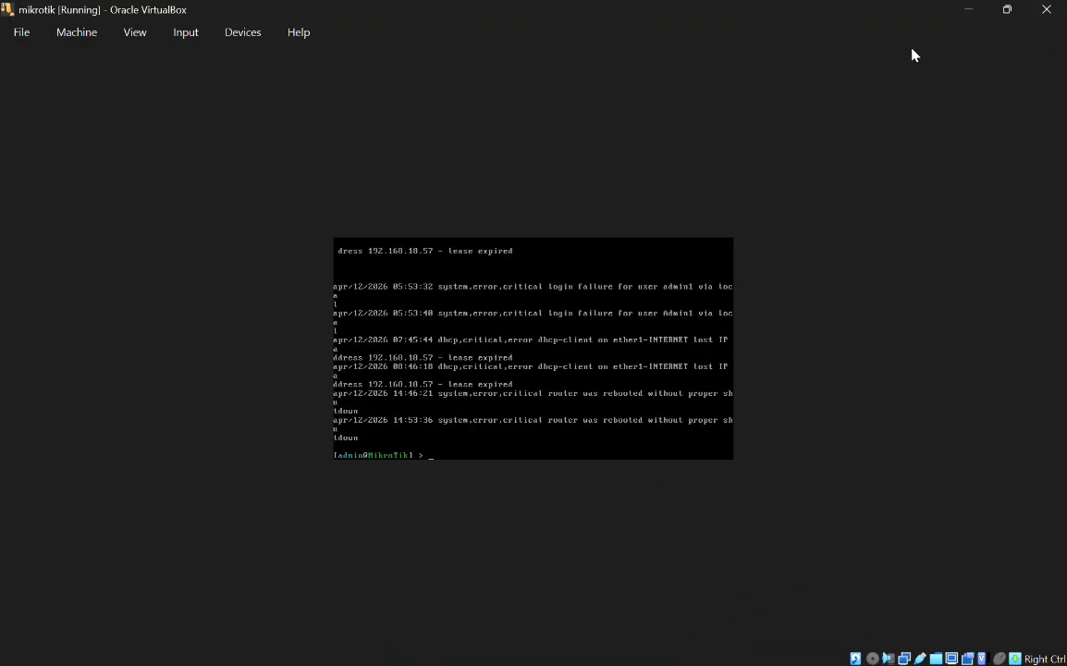
pyautogui.click(969, 9)
pyautogui.click(328, 646)
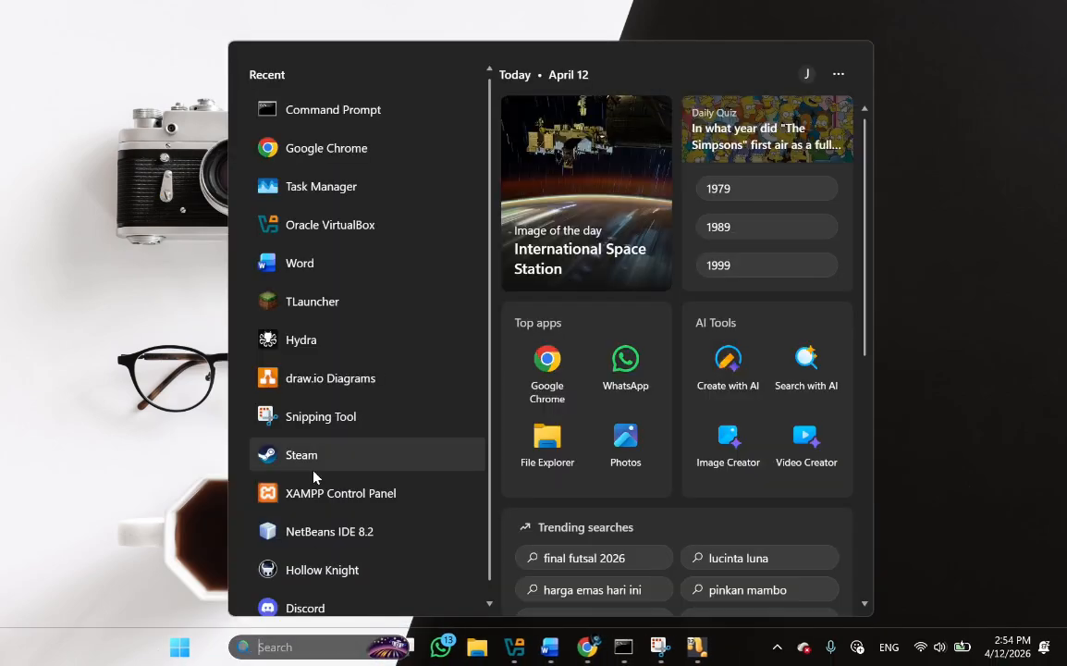
pyautogui.press('super')
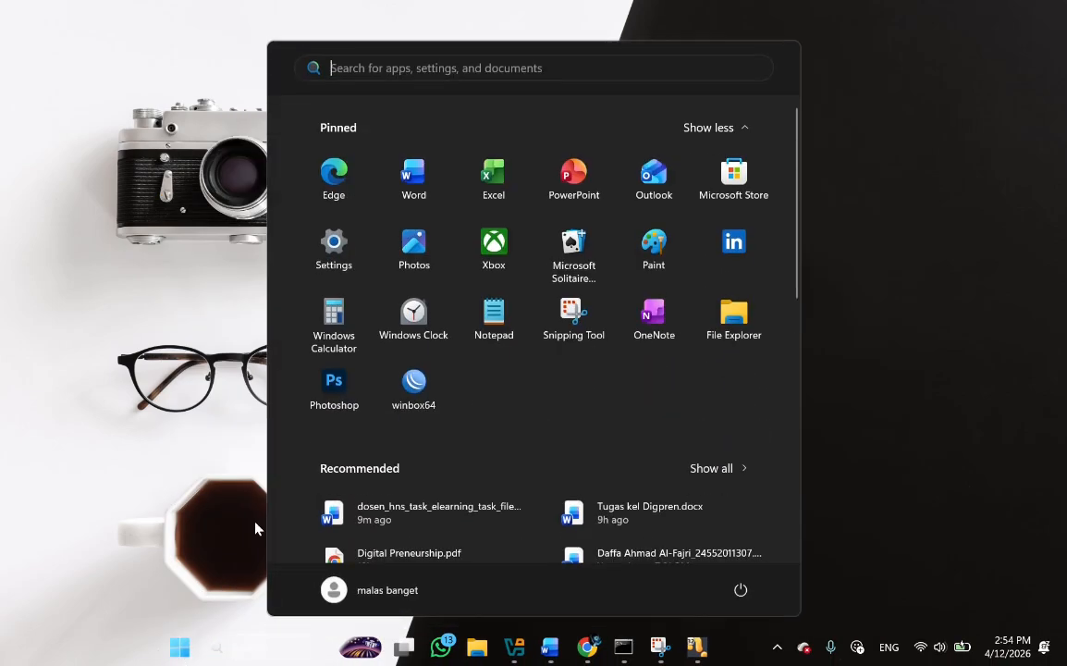
pyautogui.click(421, 399)
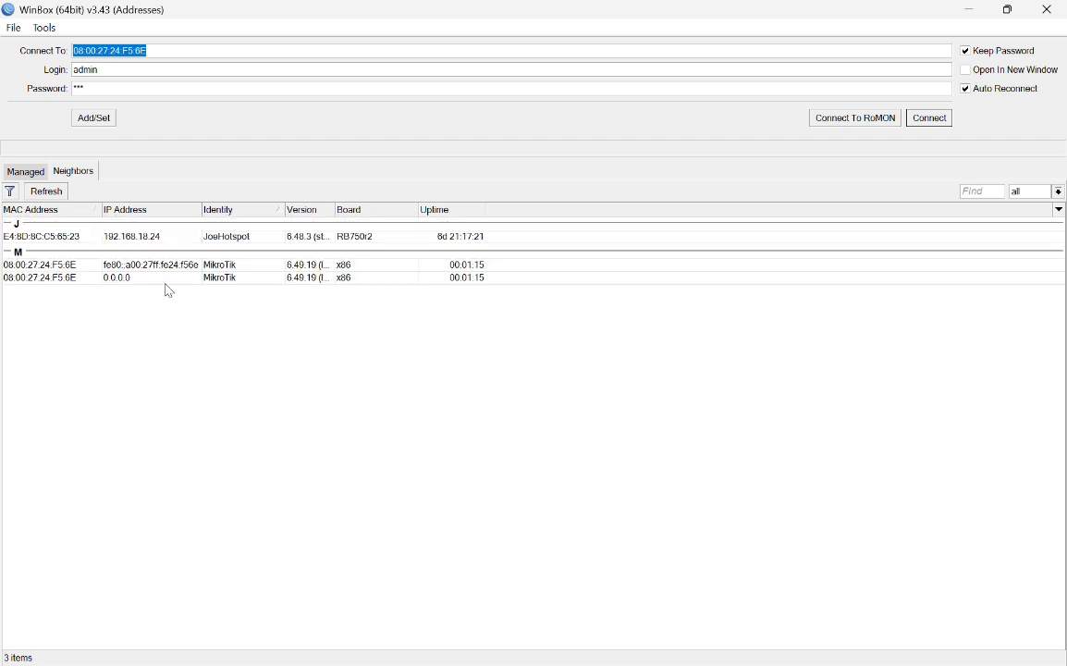
# Step: Connect to neighbor 08:00:27:24:F5:6E and dismiss the RouterOS no-software-key welcome notice
pyautogui.click(167, 281)
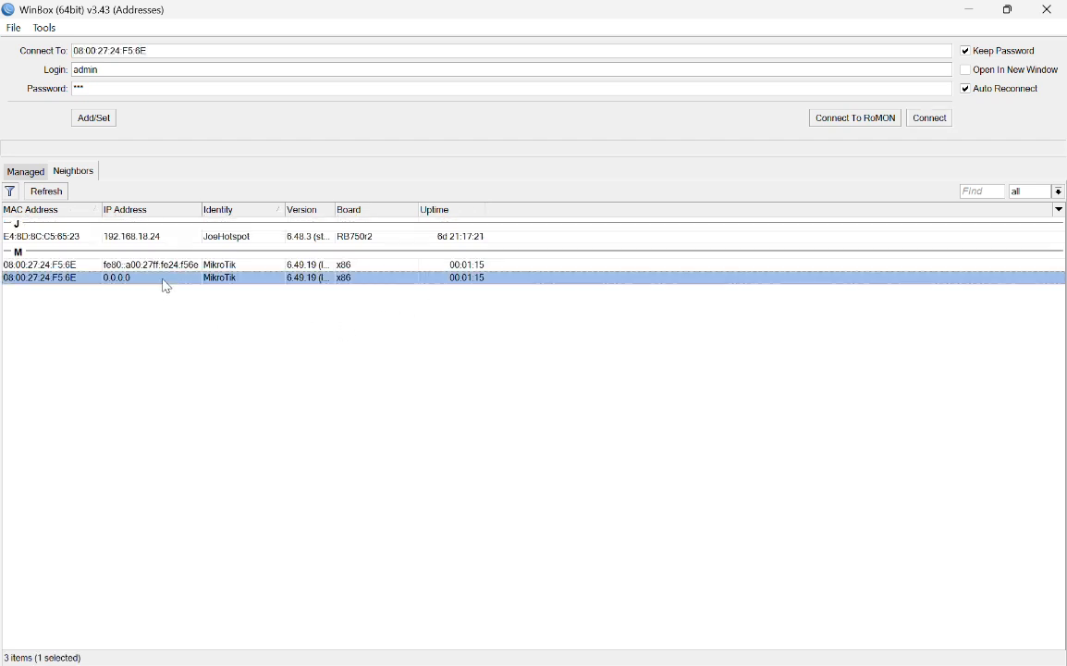
pyautogui.click(937, 120)
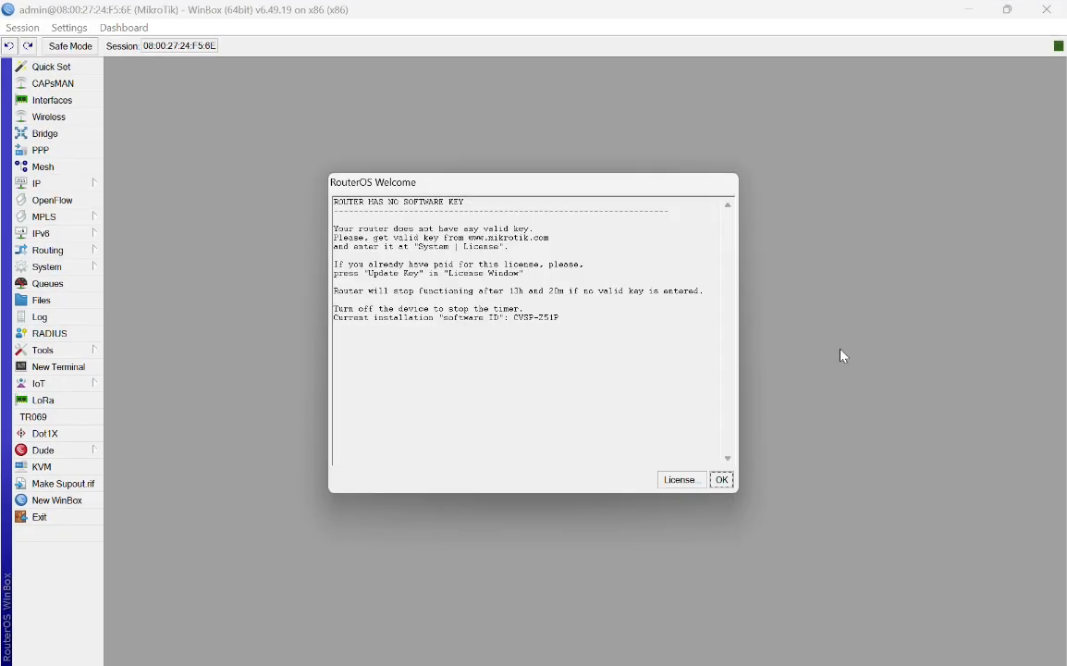
pyautogui.click(723, 480)
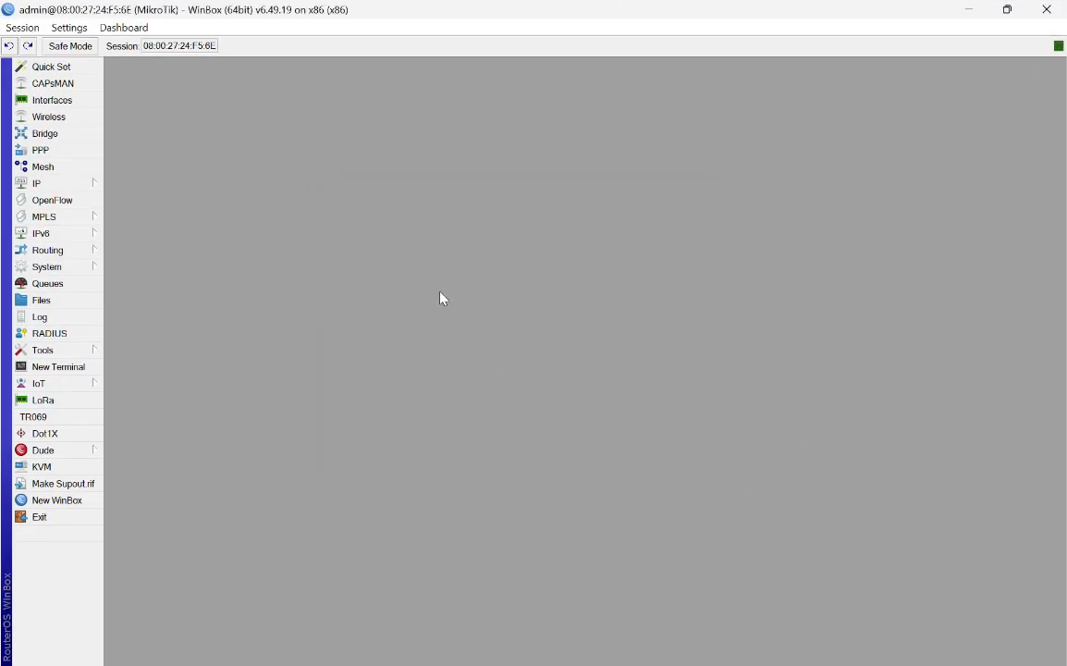
pyautogui.click(96, 184)
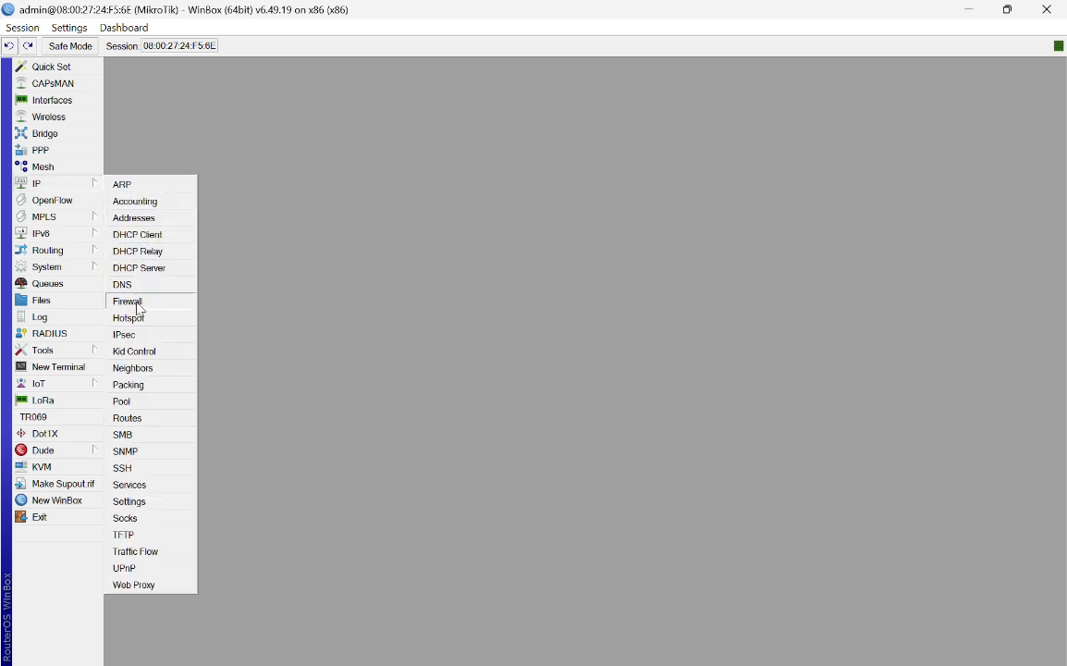
# Step: Start a new IP address and copy the gateway 192.168.18.1 from Command Prompt
pyautogui.click(173, 217)
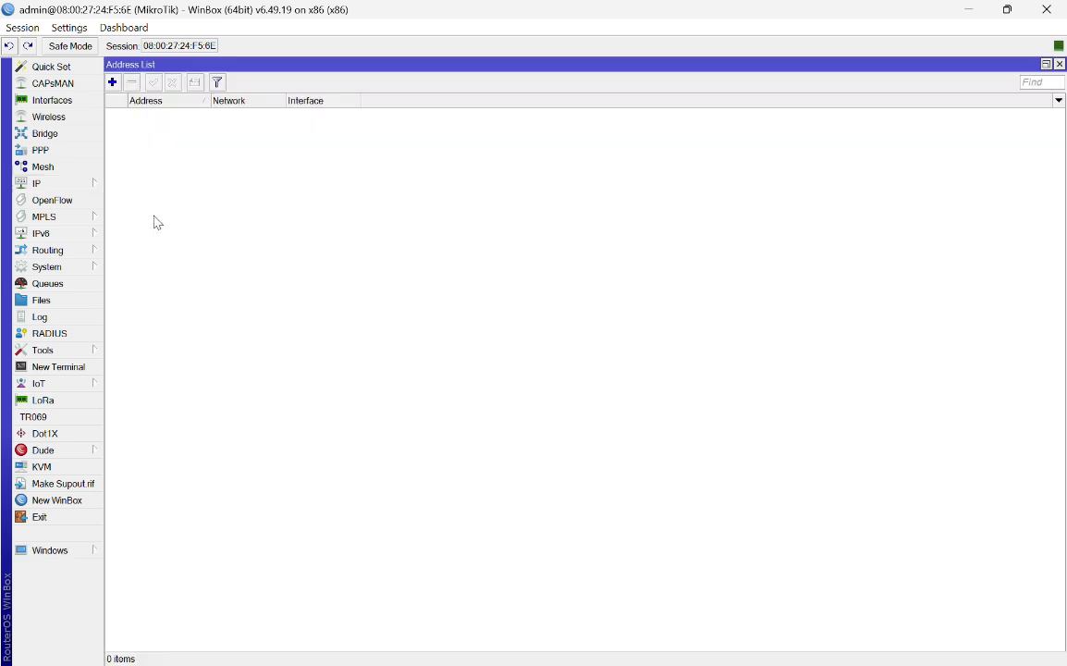
pyautogui.click(112, 82)
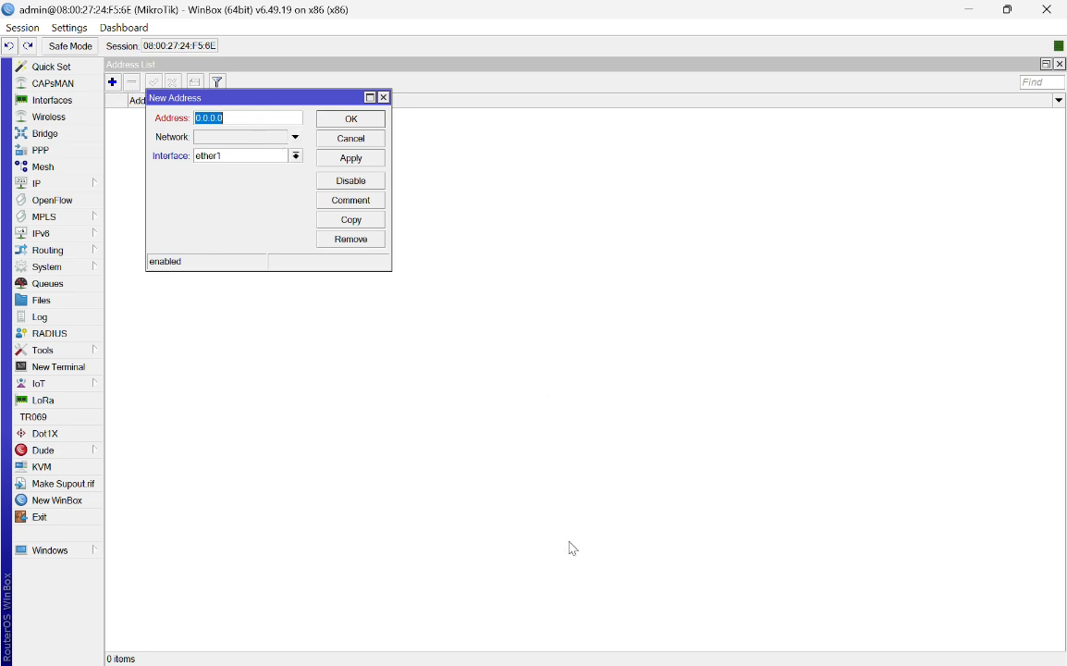
pyautogui.click(448, 29)
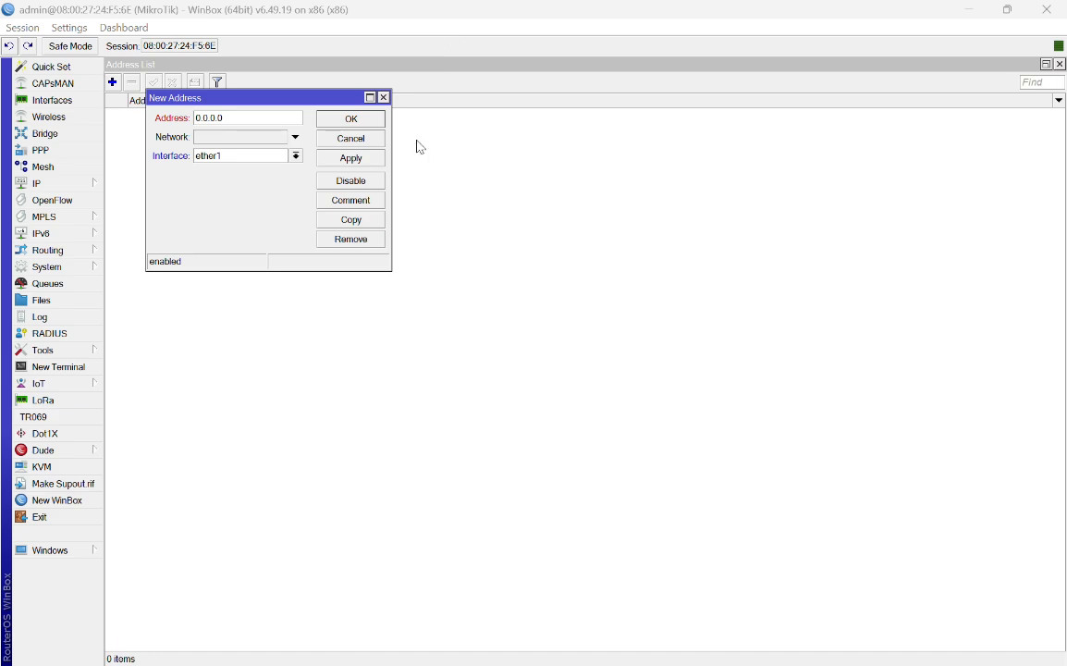
pyautogui.press('super')
pyautogui.click(586, 646)
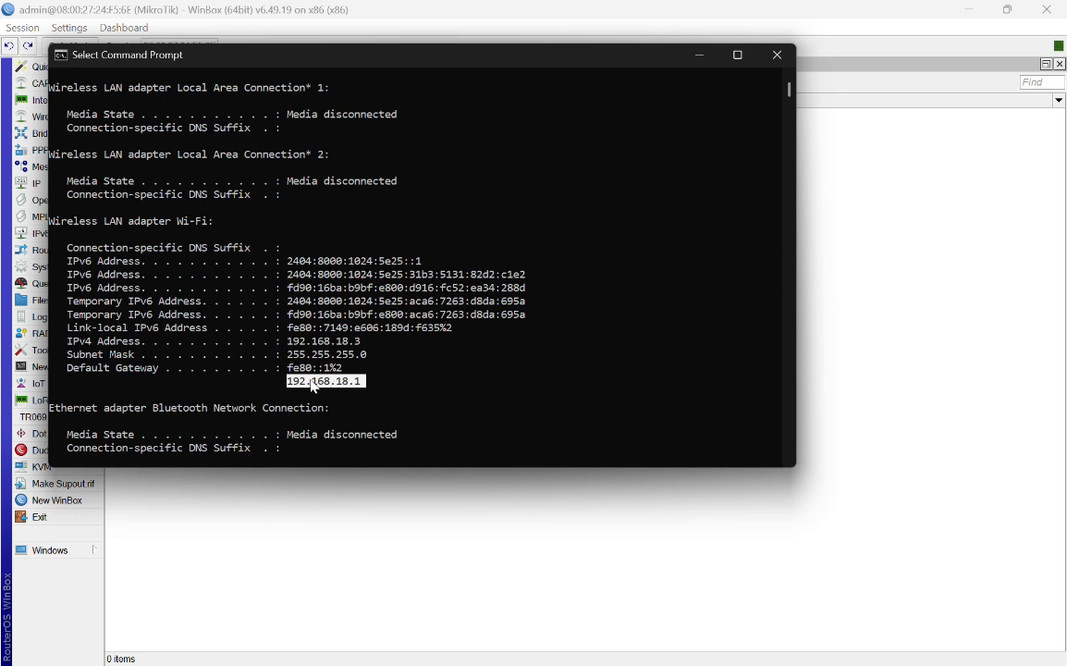
pyautogui.click(381, 381)
pyautogui.moveTo(287, 376); pyautogui.dragTo(358, 384)
pyautogui.hotkey('ctrl', 'c')
pyautogui.rightClick(361, 391)
pyautogui.click(700, 55)
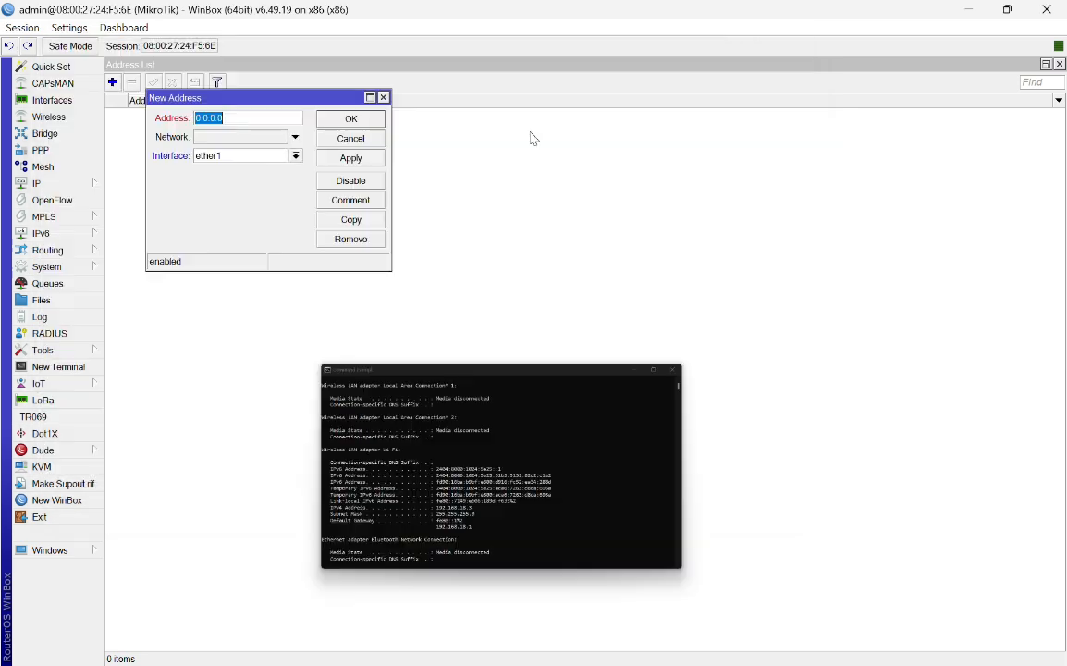
# Step: Enter 192.168.18.100/24 as the new router address and save it
pyautogui.hotkey('ctrl', 'v')
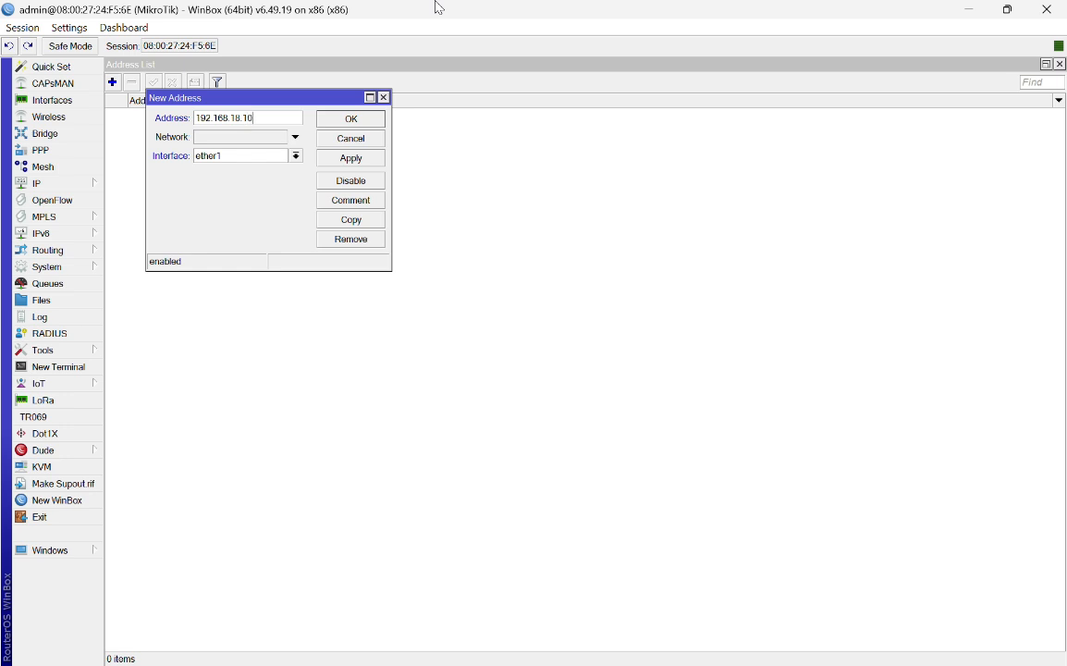
pyautogui.write('00/24')
pyautogui.click(352, 158)
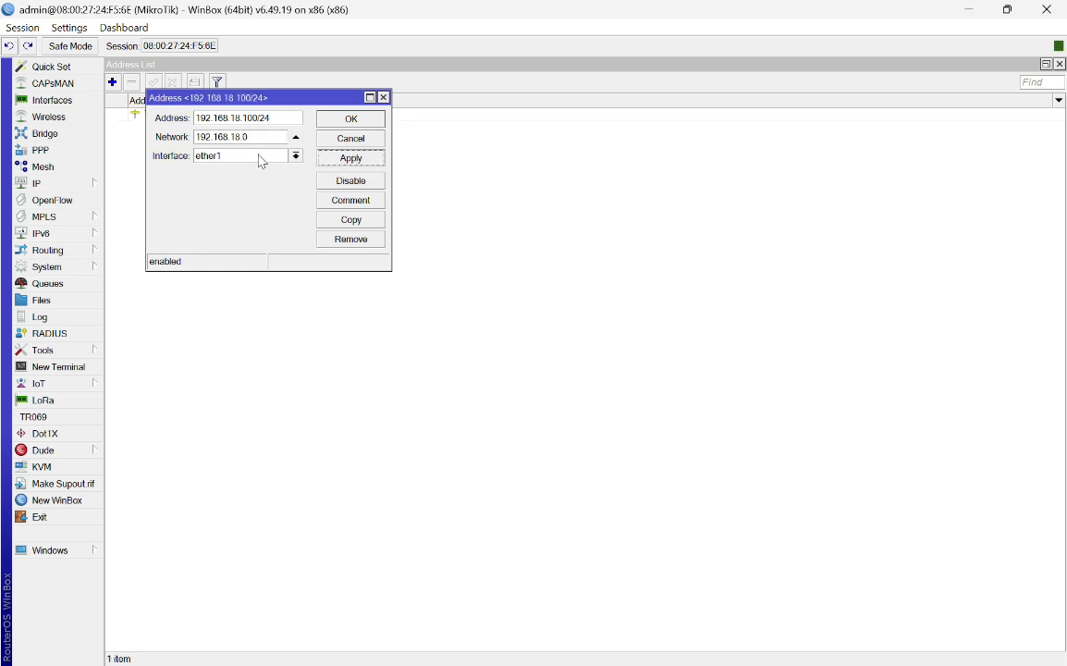
pyautogui.click(342, 122)
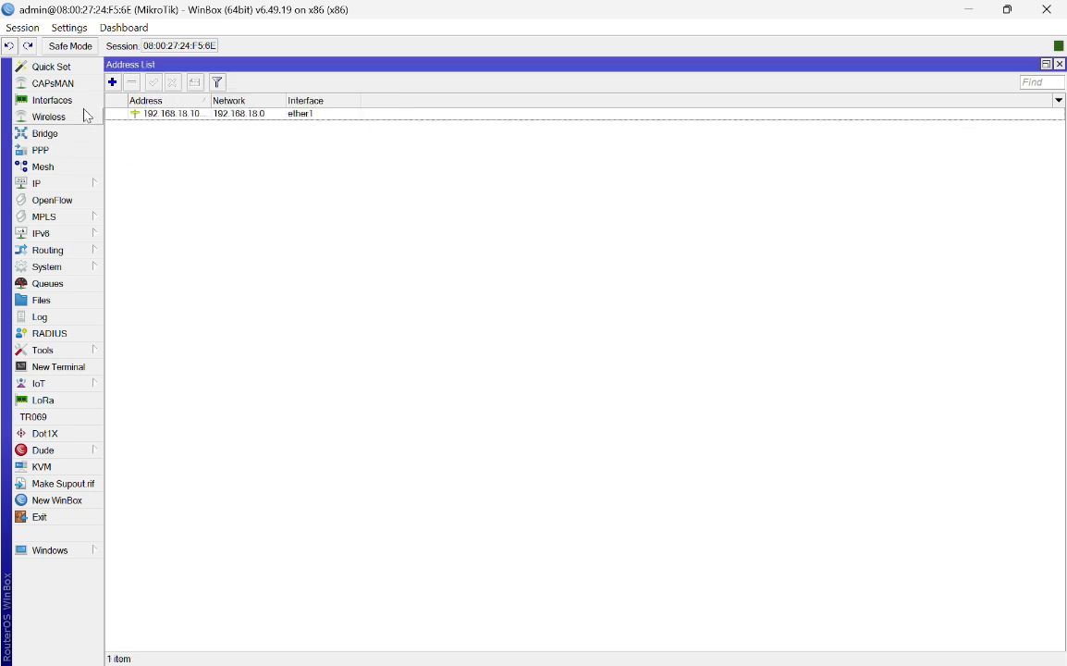
# Step: Open ether1's properties from the Interfaces list to edit its name
pyautogui.click(80, 102)
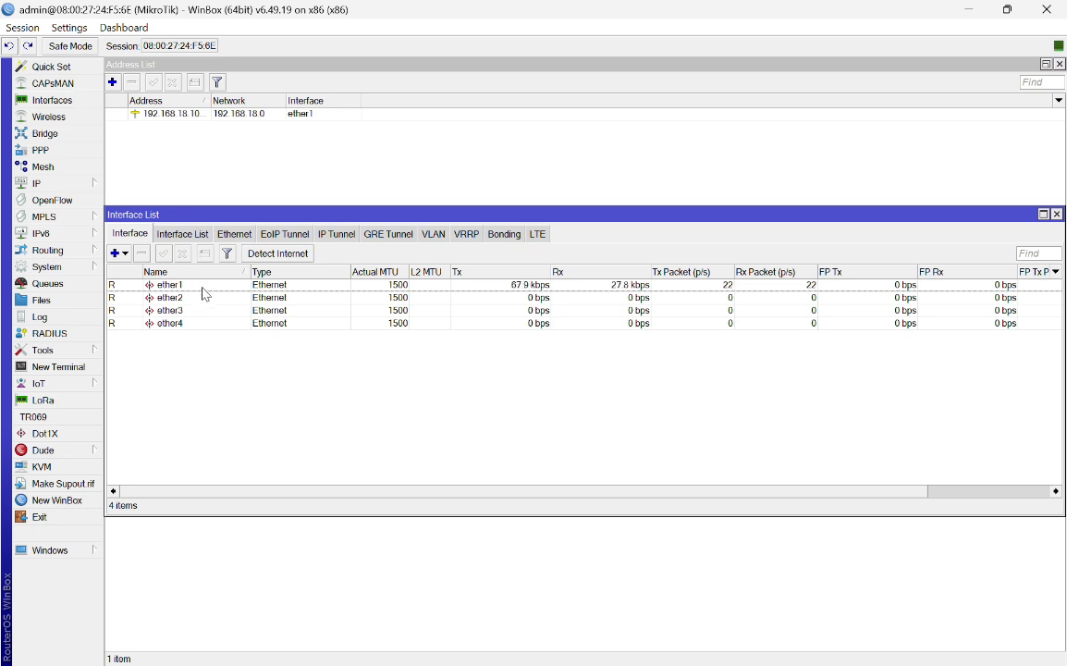
pyautogui.doubleClick(190, 285)
pyautogui.click(595, 241)
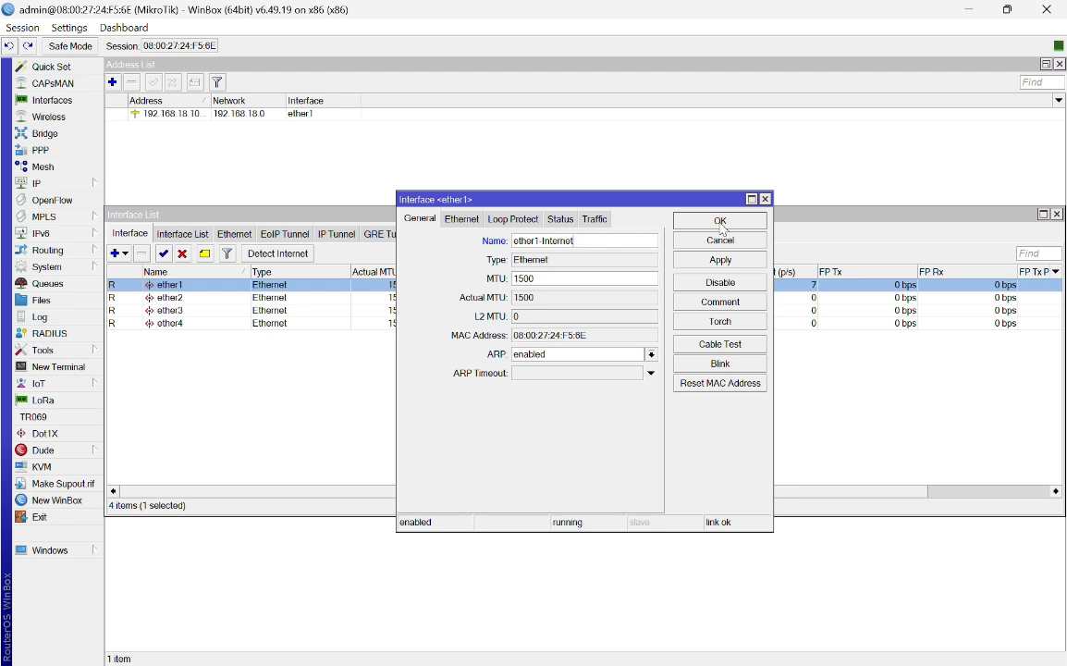
# Step: Apply the name ether1-Internet and rename ether2 to ether2-LAN
pyautogui.click(721, 258)
pyautogui.click(721, 221)
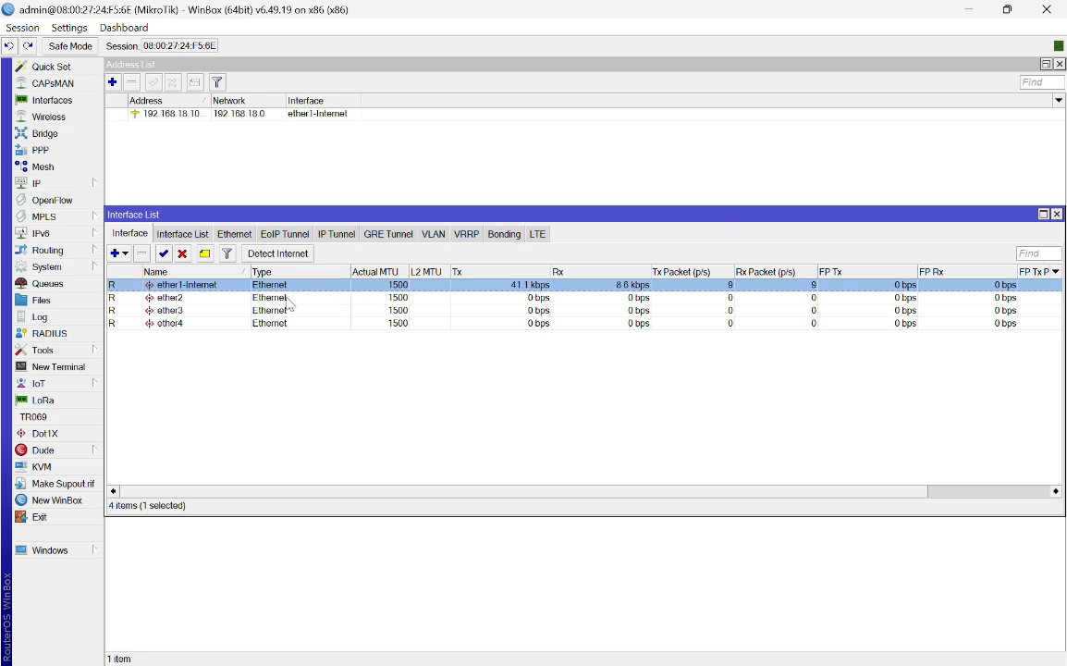
pyautogui.doubleClick(195, 298)
pyautogui.click(594, 239)
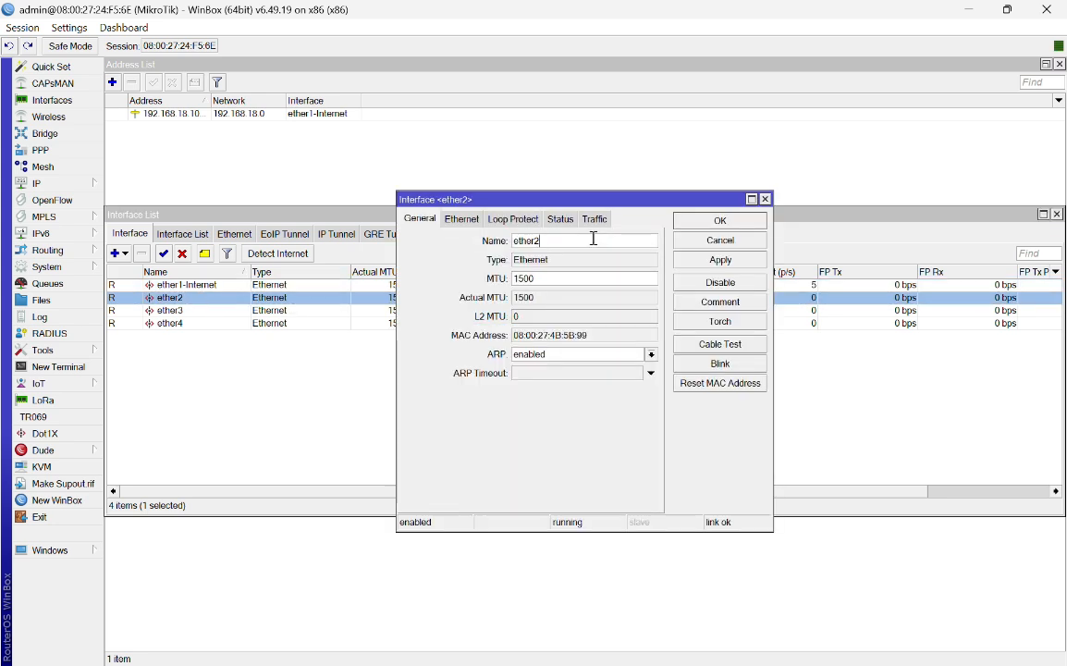
pyautogui.write('-La')
pyautogui.write('AN')
pyautogui.click(719, 260)
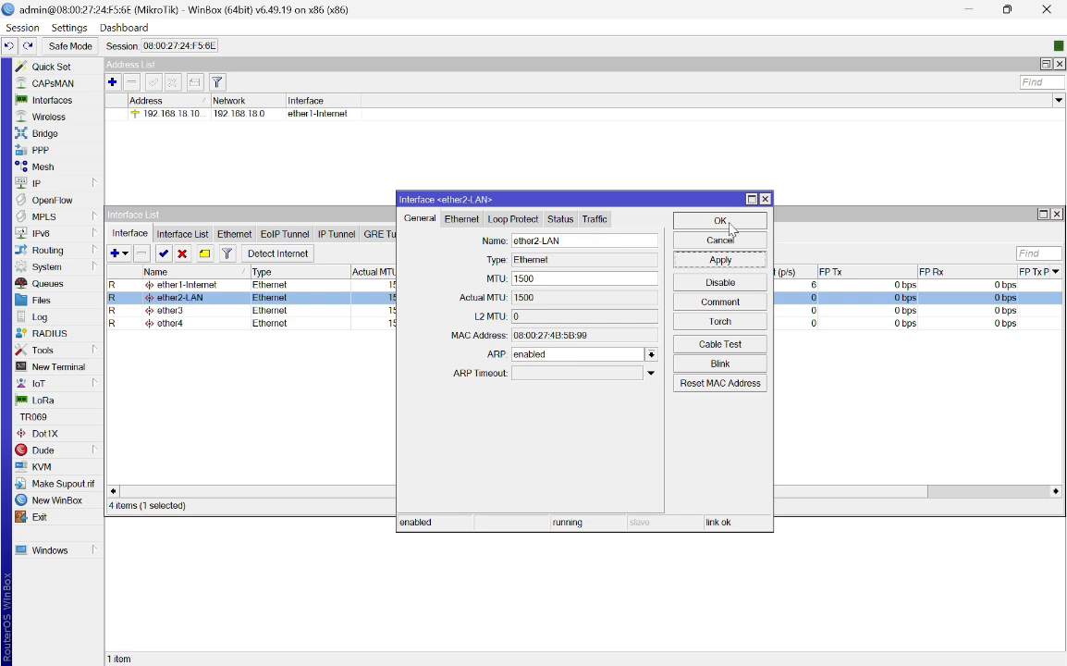
pyautogui.click(730, 226)
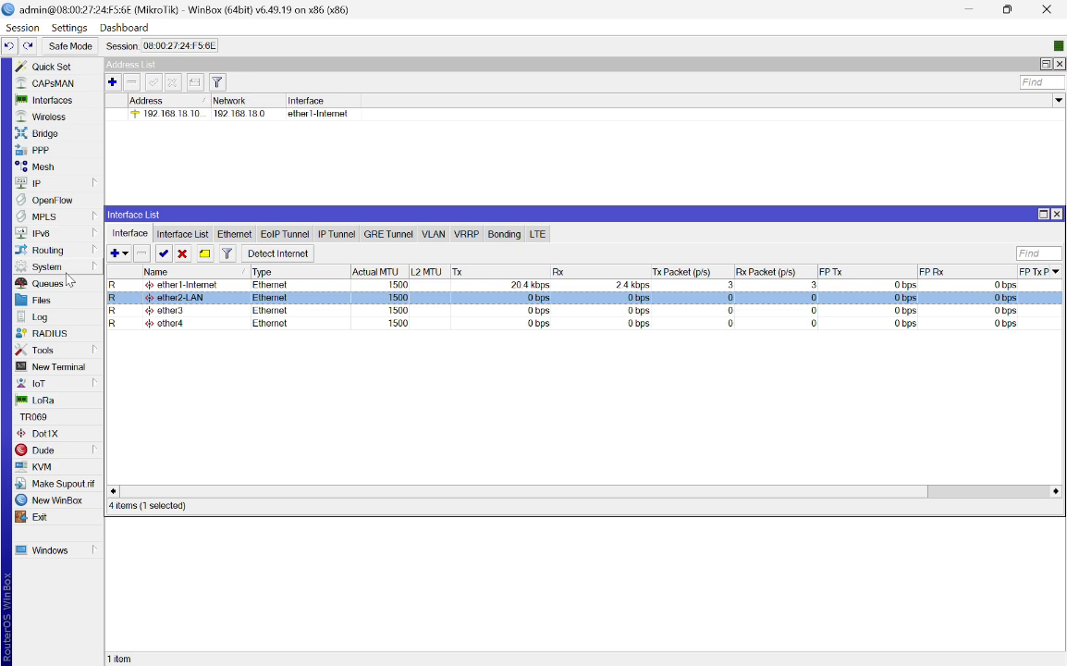
# Step: Verify 192.168.18.100/24 now sits on ether1-Internet in the IP address list
pyautogui.click(42, 183)
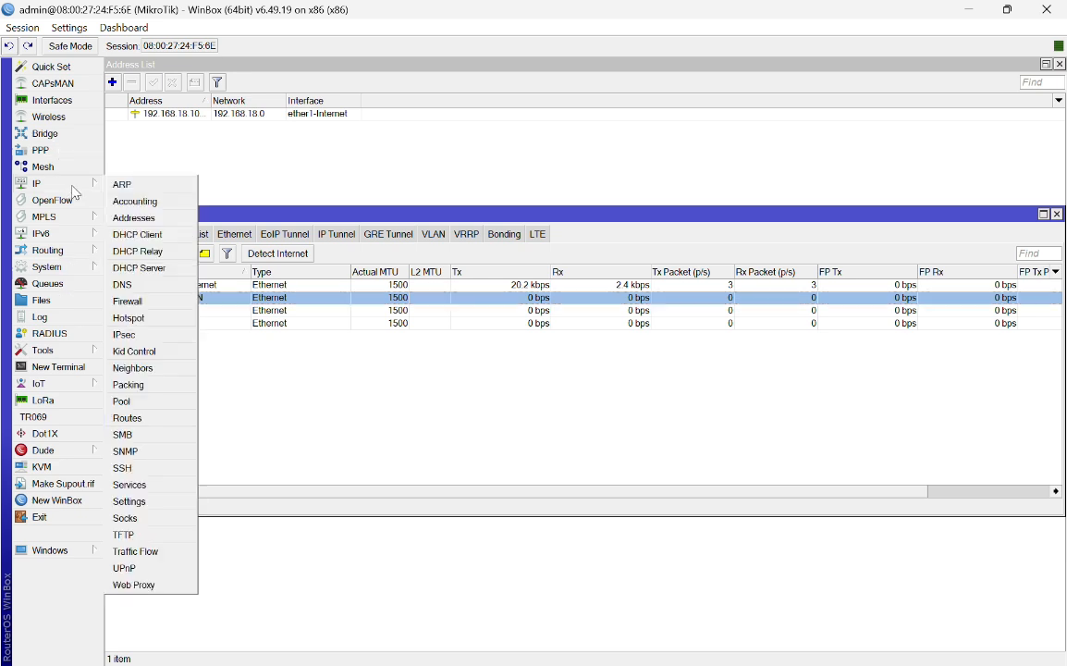
pyautogui.click(151, 218)
pyautogui.doubleClick(233, 114)
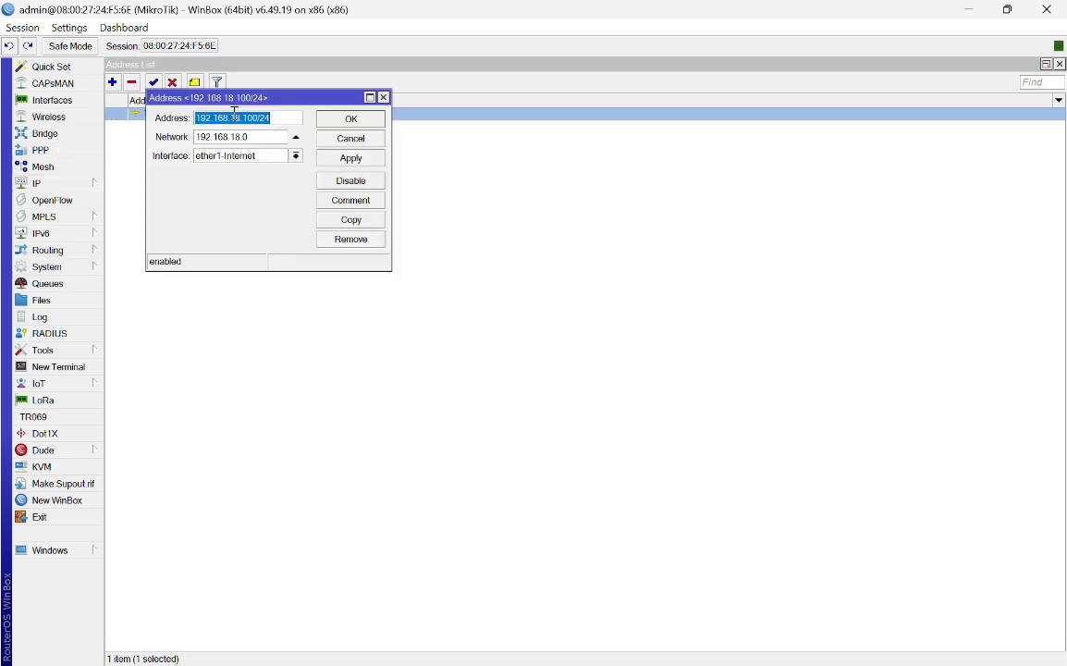
pyautogui.click(384, 97)
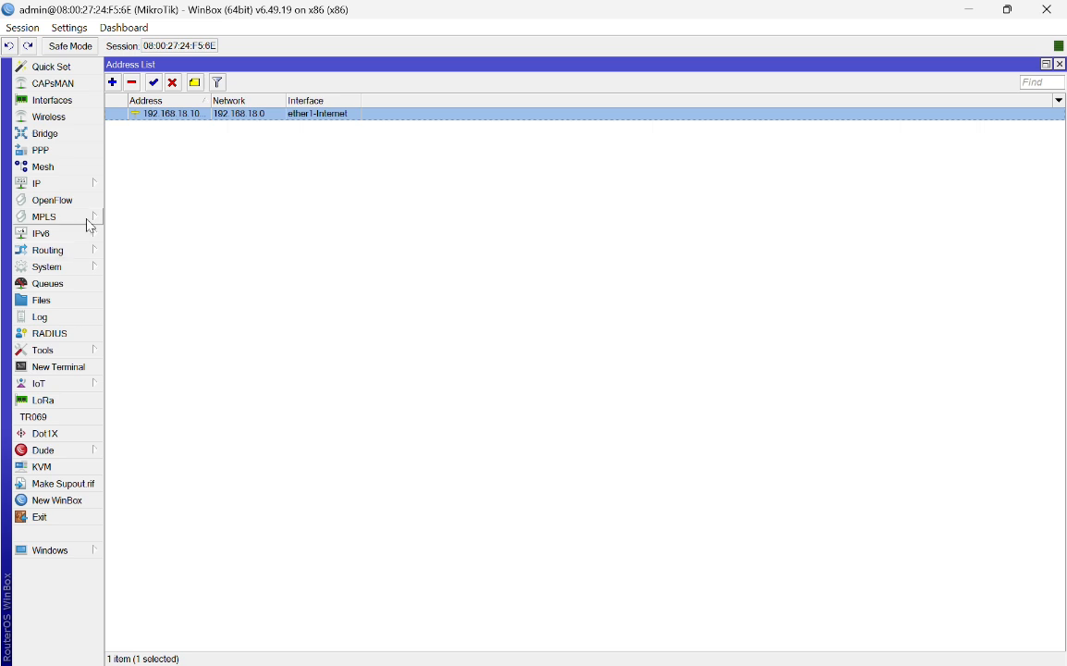
pyautogui.click(89, 184)
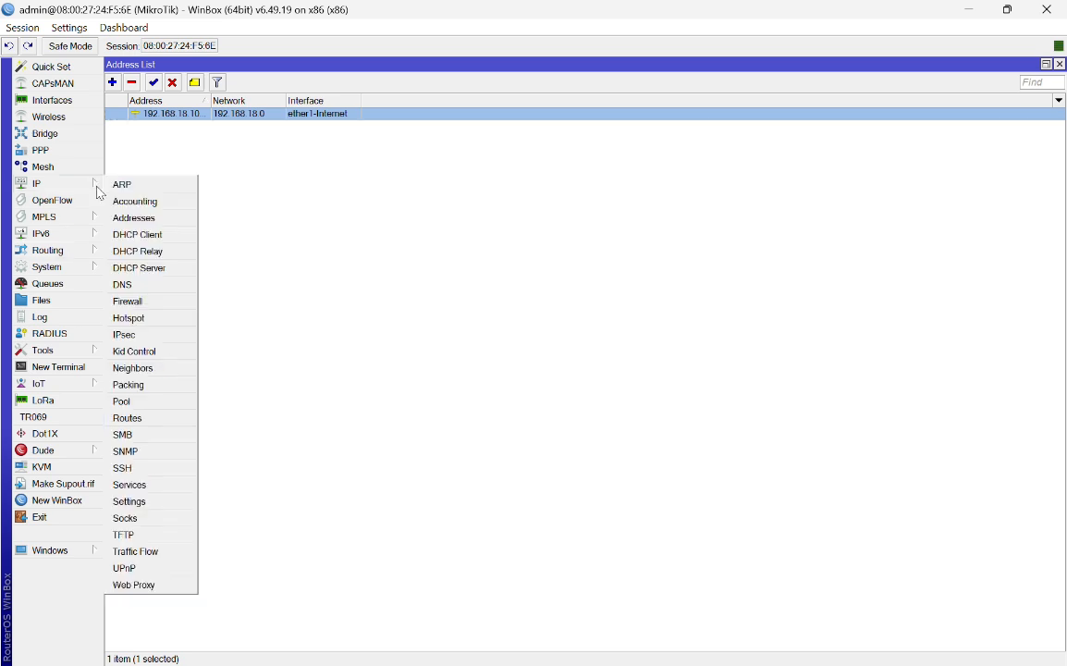
# Step: Inspect the connected 192.168.18.0/24 route in the route list
pyautogui.click(159, 421)
pyautogui.doubleClick(318, 231)
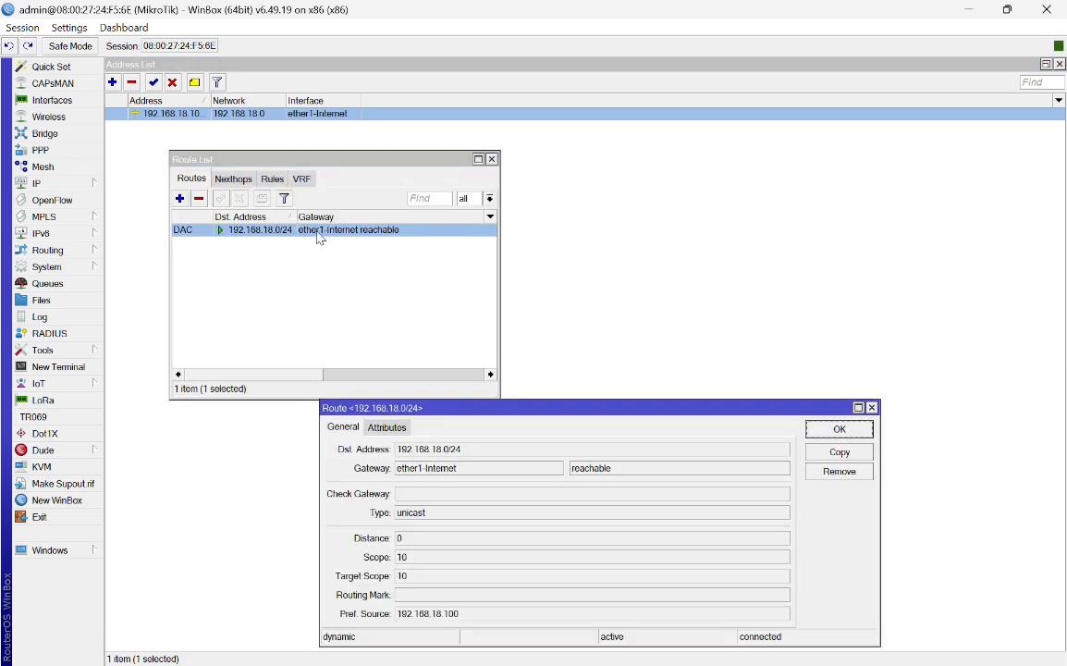
pyautogui.click(874, 407)
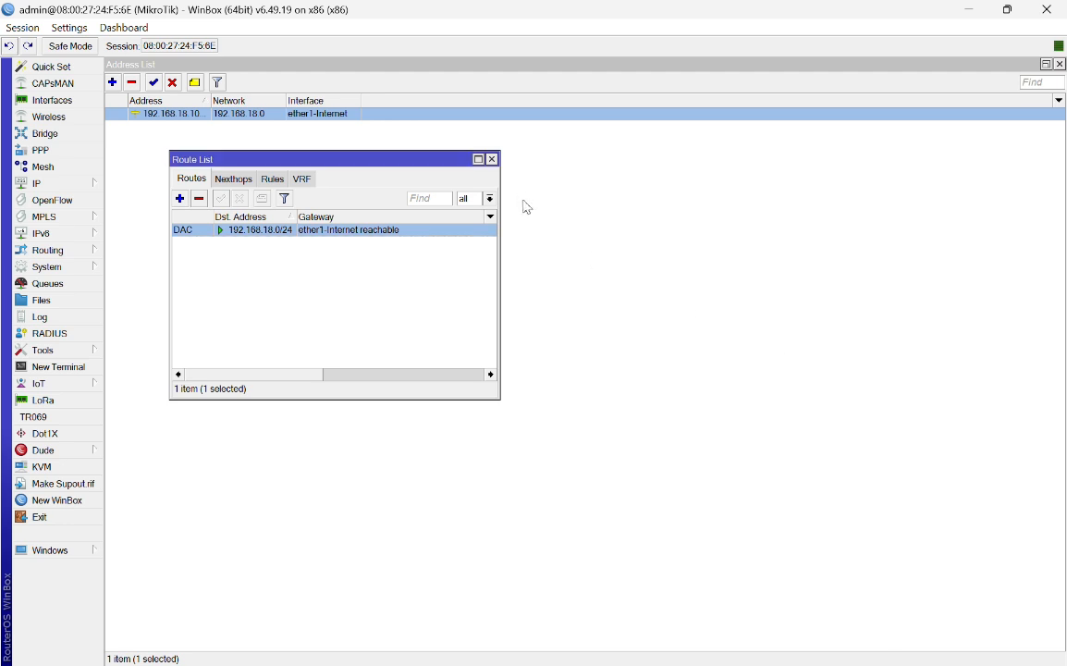
pyautogui.click(492, 159)
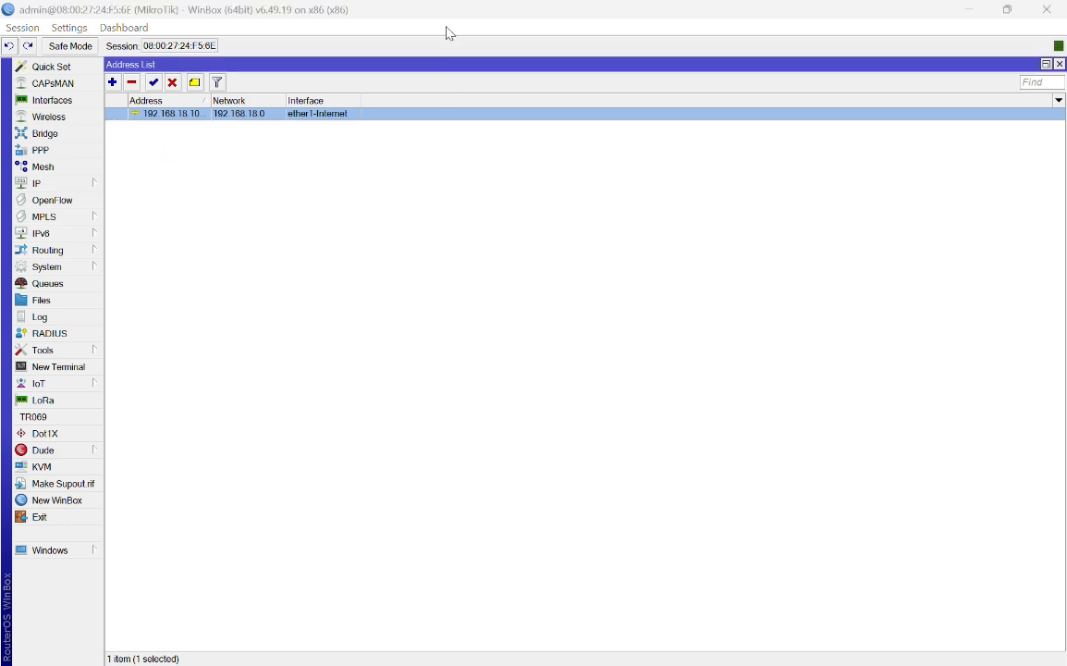
# Step: Start a new route and copy gateway 192.168.18.1 from Command Prompt, then close it
pyautogui.click(99, 186)
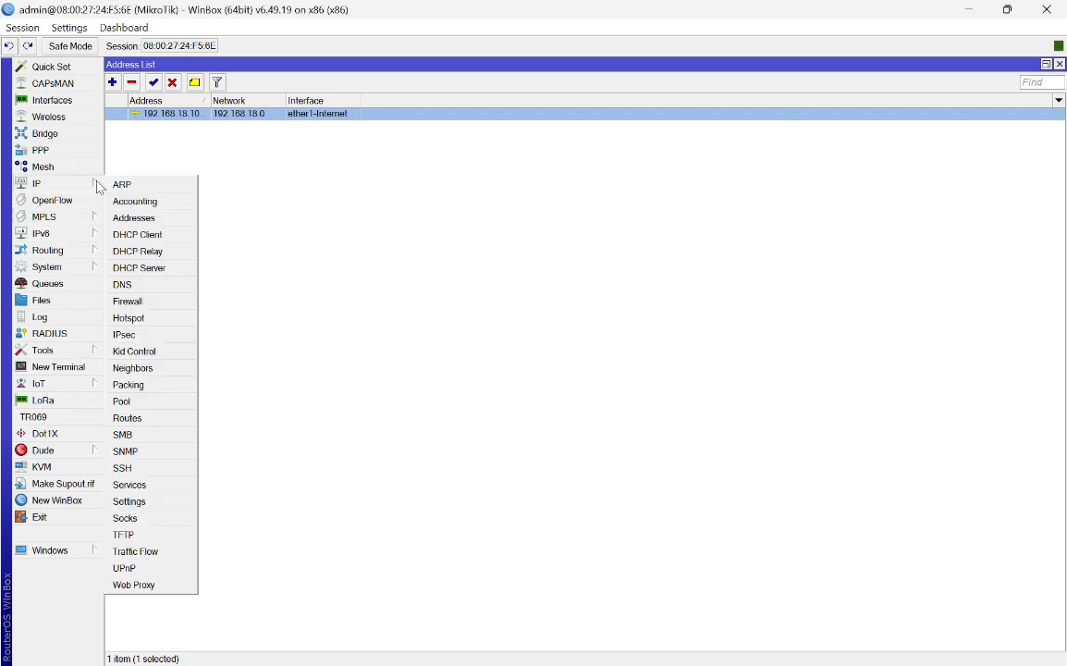
pyautogui.click(148, 427)
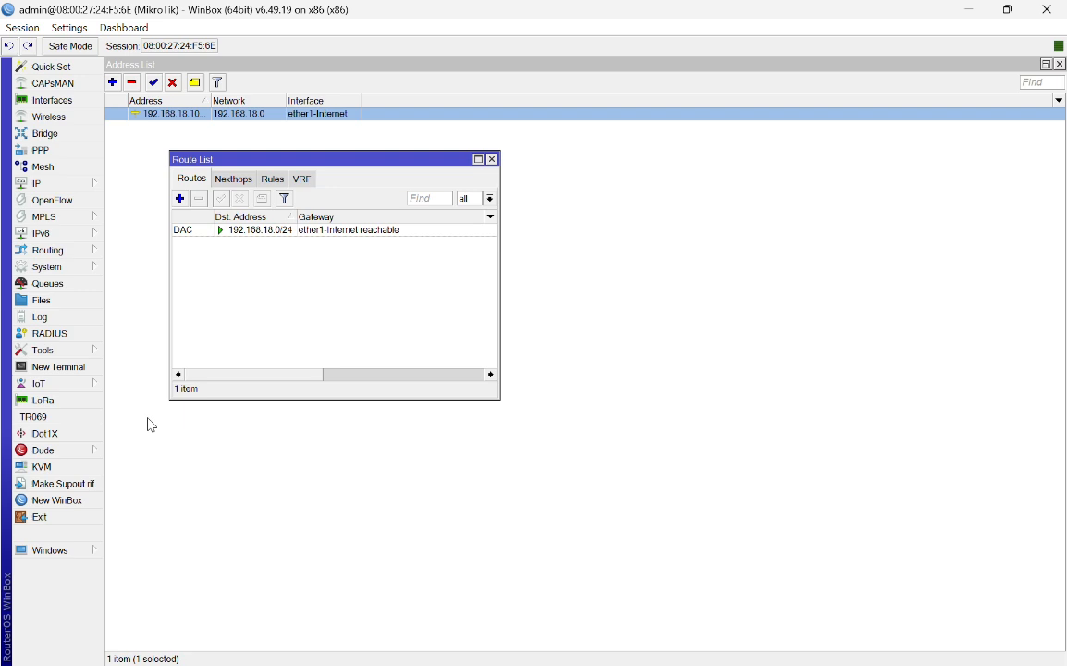
pyautogui.click(180, 198)
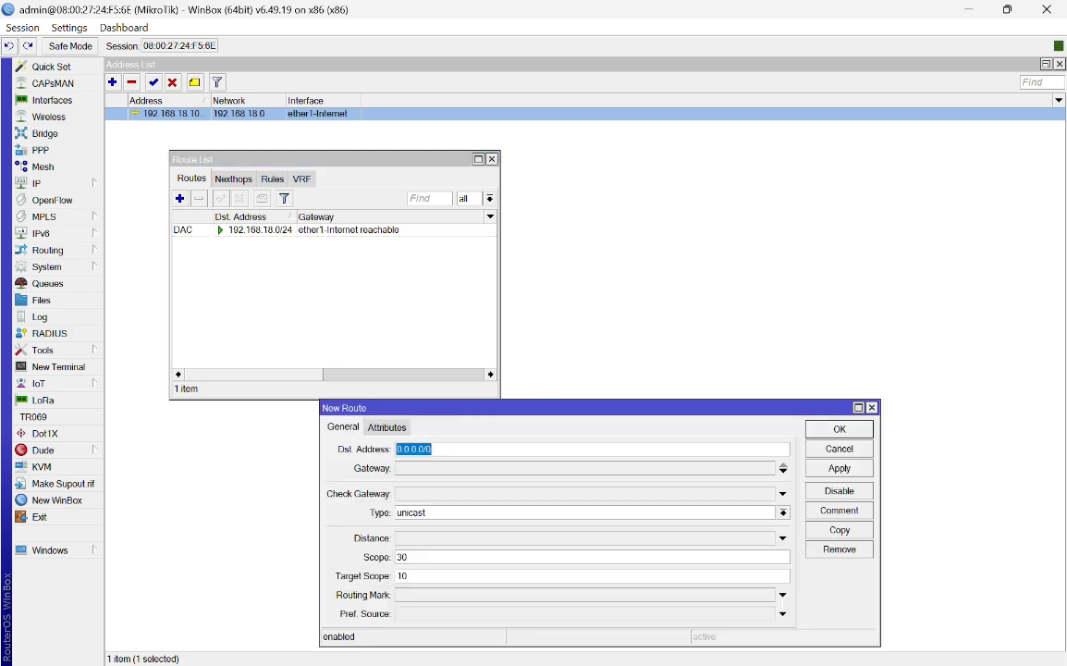
pyautogui.press('super')
pyautogui.click(590, 652)
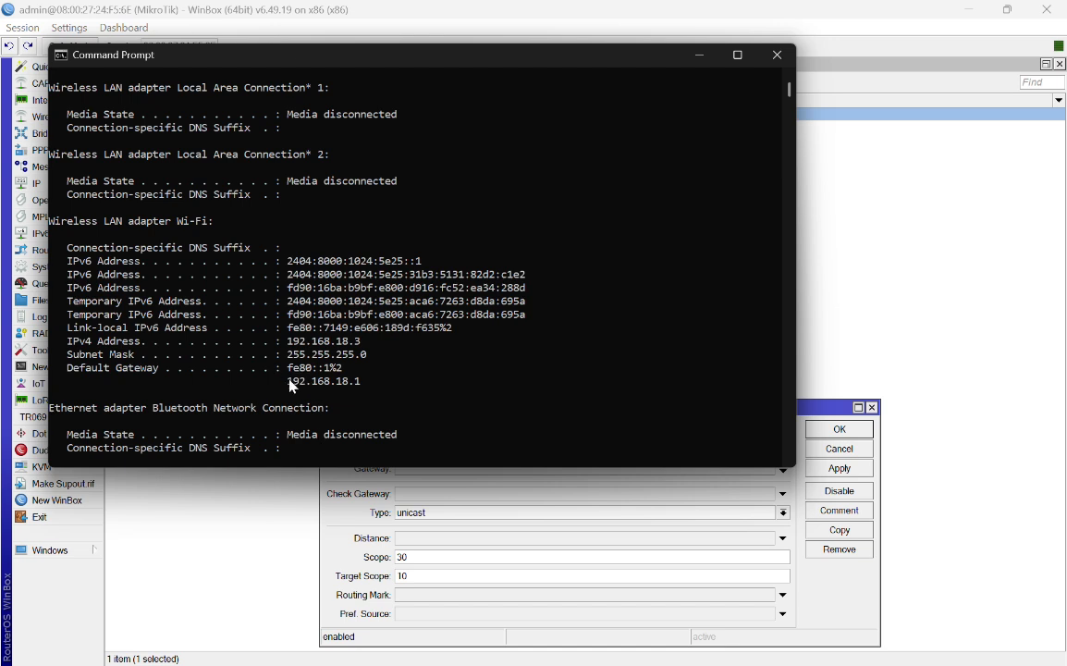
pyautogui.moveTo(290, 381); pyautogui.dragTo(358, 387)
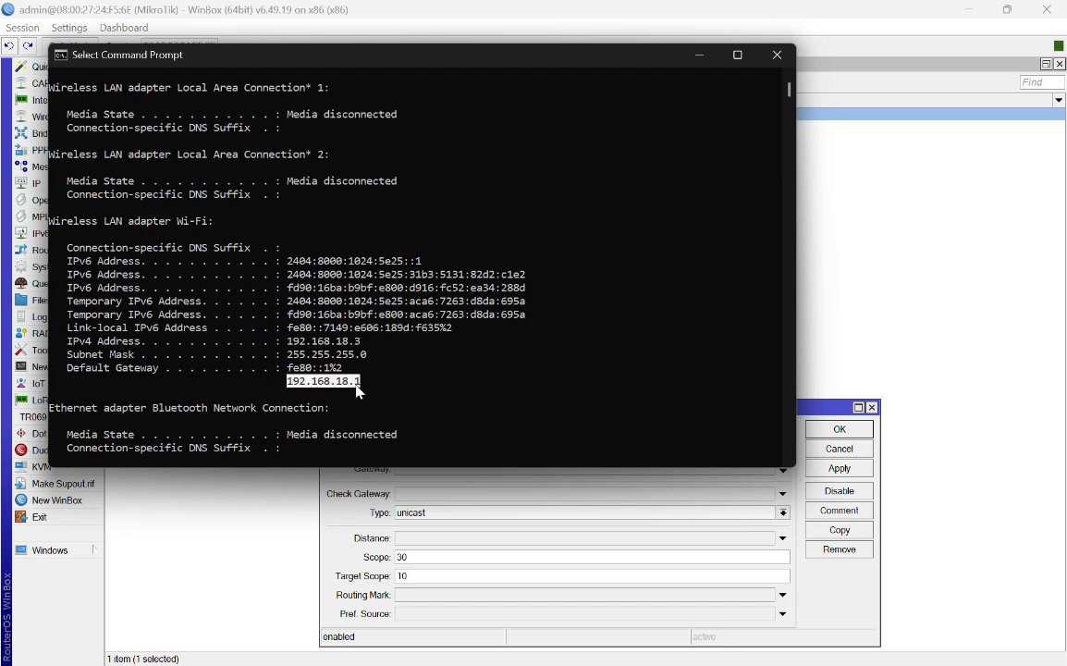
pyautogui.hotkey('ctrl', 'c')
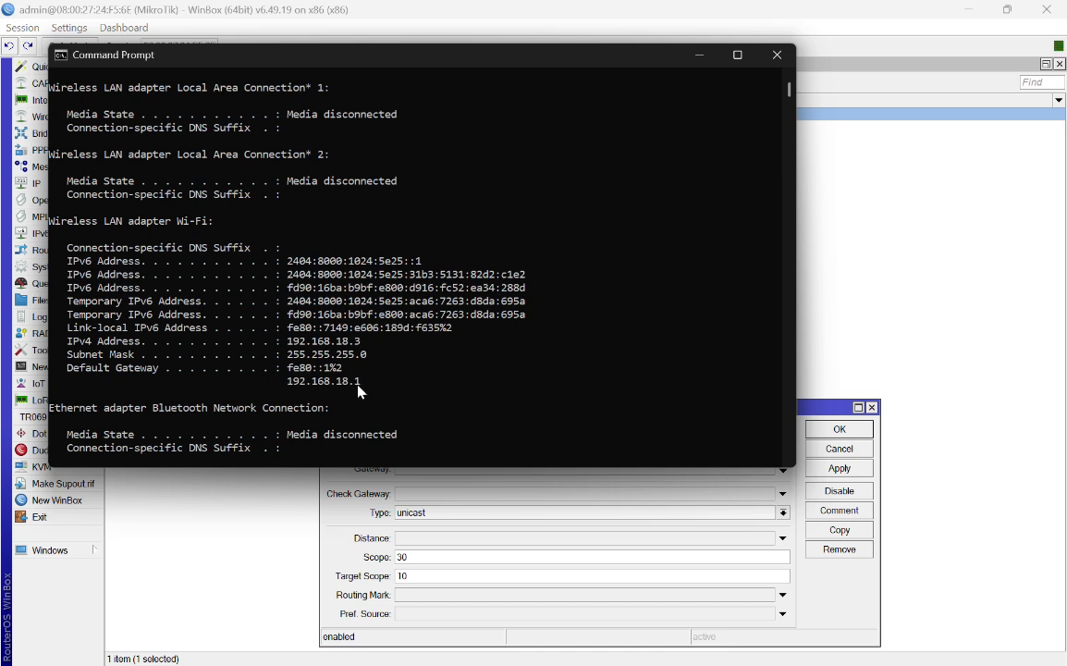
pyautogui.click(777, 54)
pyautogui.click(445, 450)
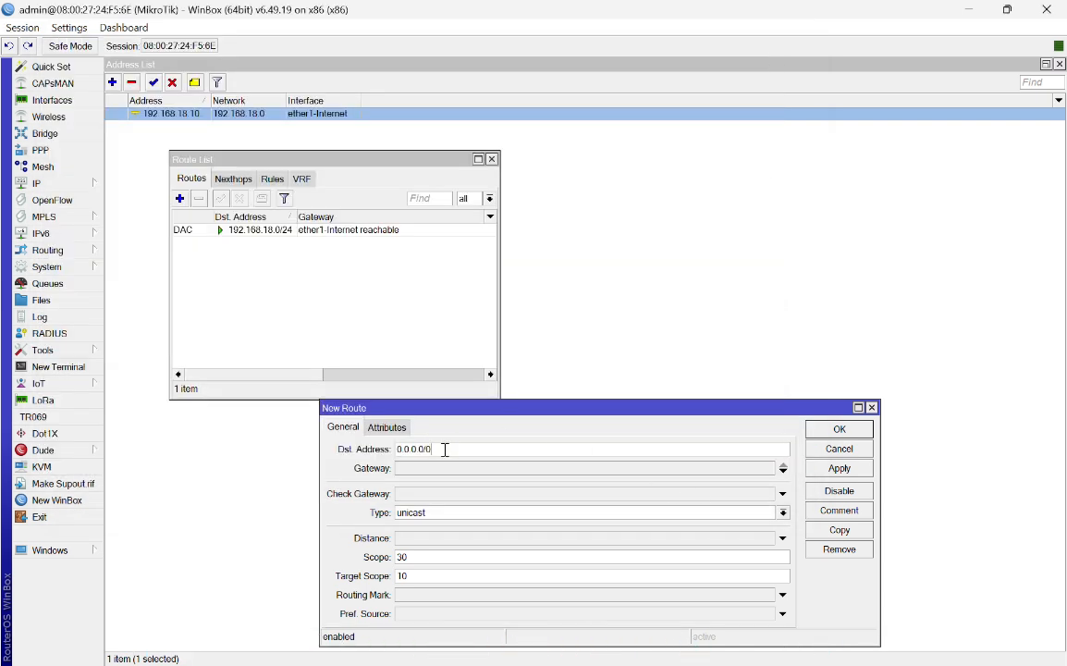
# Step: Save a static route to 0.0.0.0/0 with gateway 192.168.18.1
pyautogui.moveTo(437, 449); pyautogui.dragTo(395, 450)
pyautogui.click(429, 470)
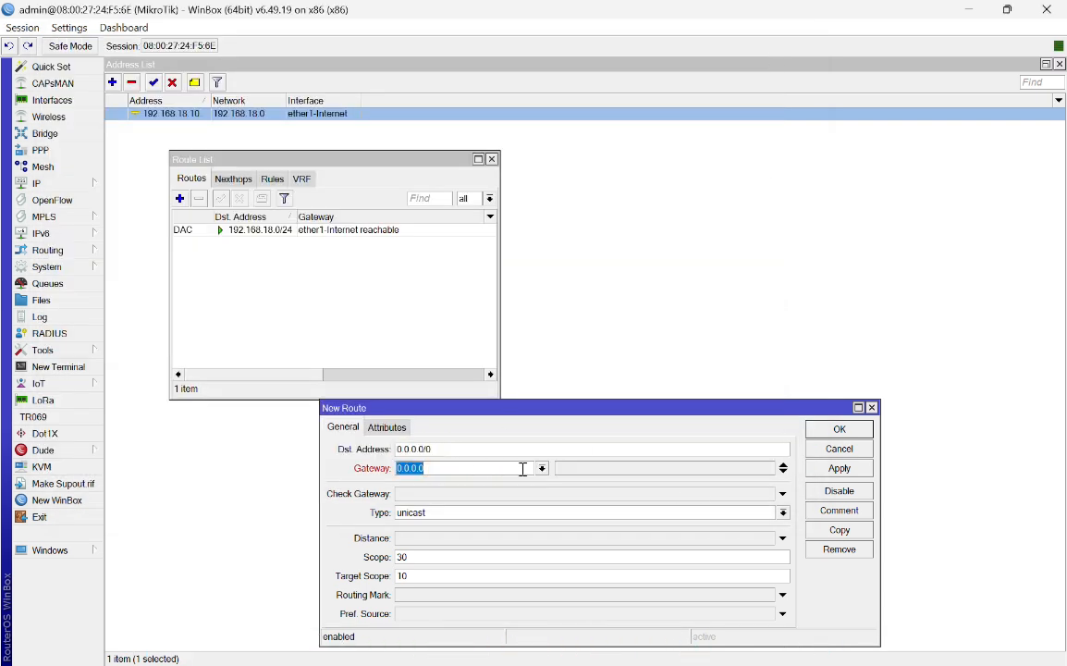
pyautogui.hotkey('ctrl', 'v')
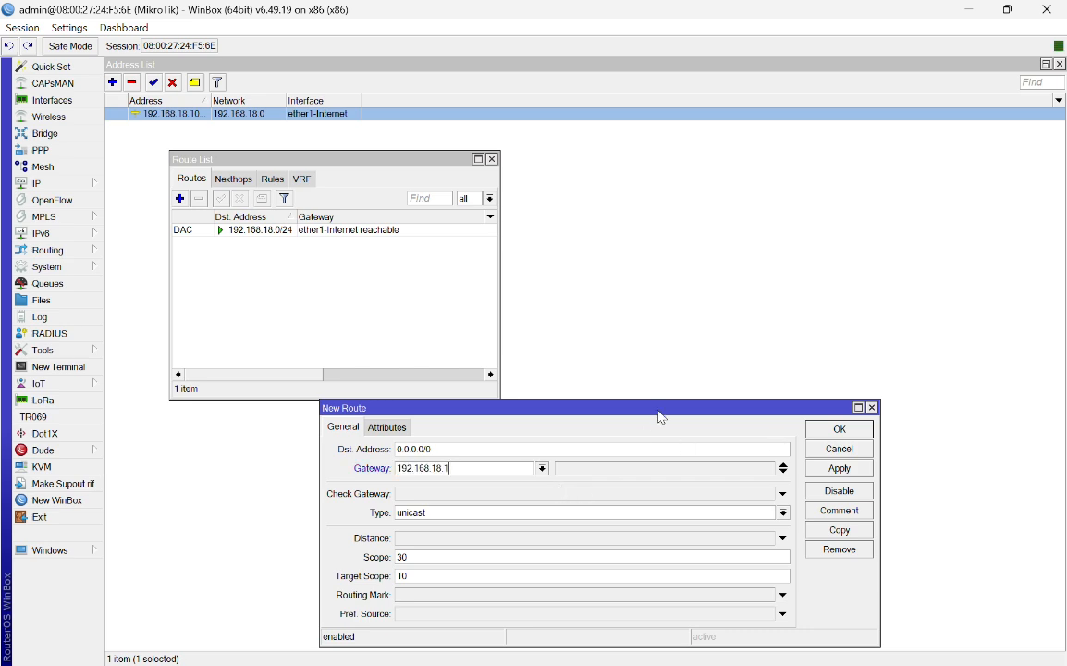
pyautogui.moveTo(658, 407); pyautogui.dragTo(751, 275)
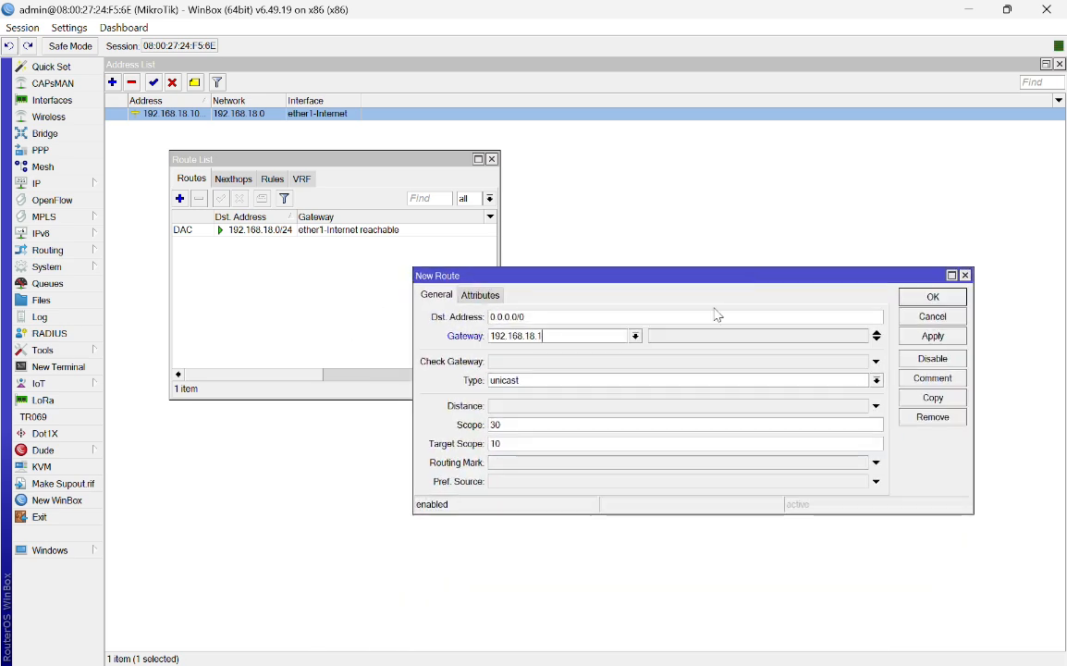
pyautogui.click(877, 337)
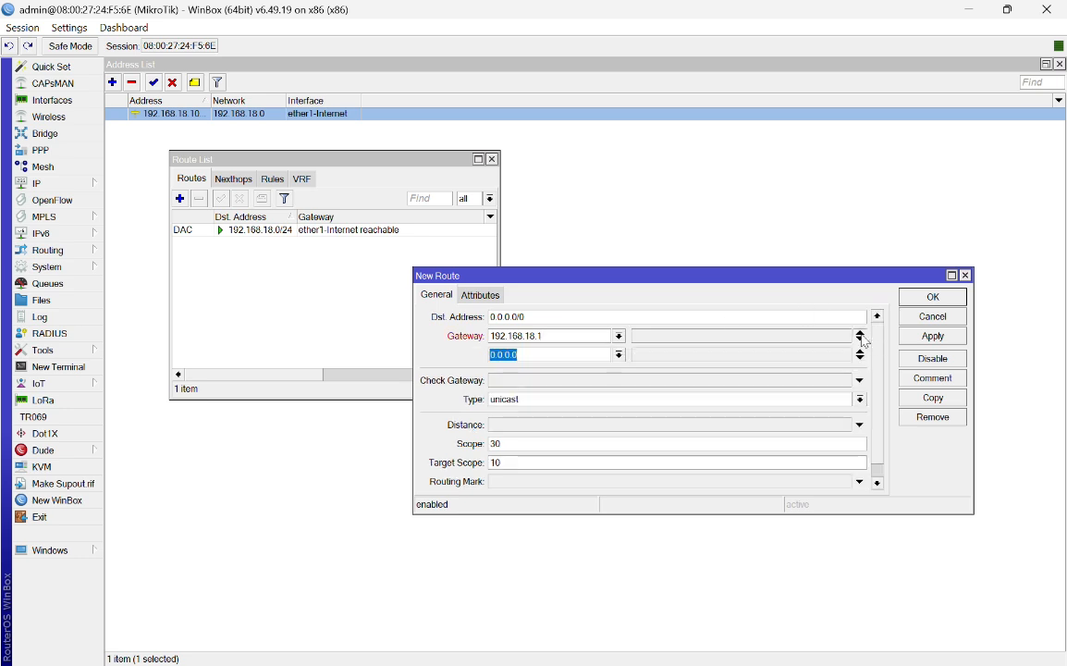
pyautogui.click(861, 357)
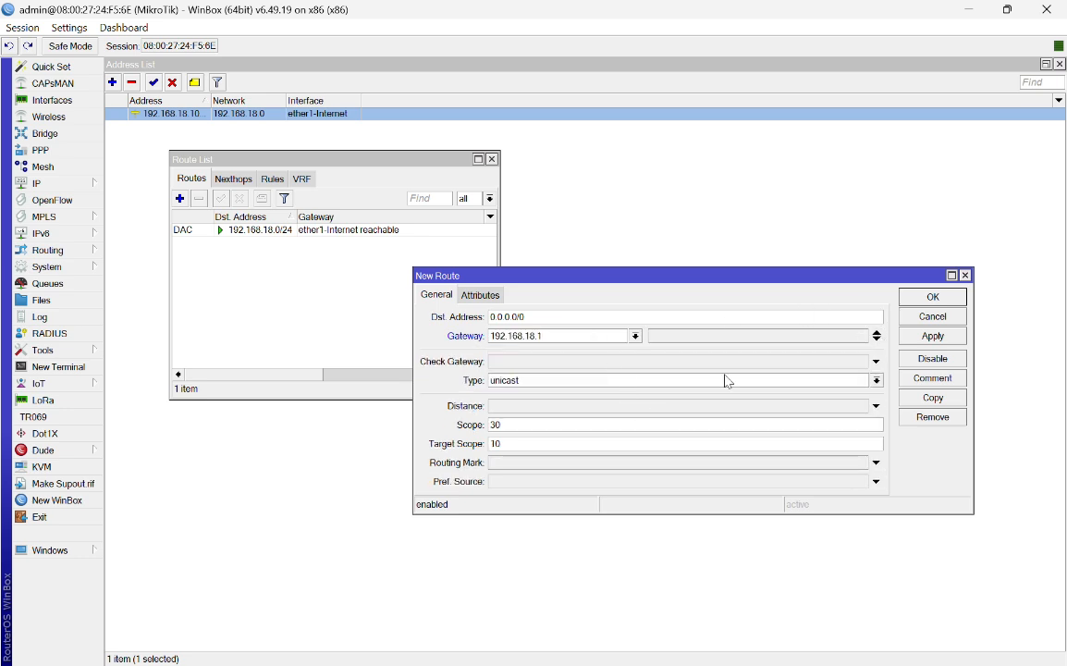
pyautogui.click(933, 337)
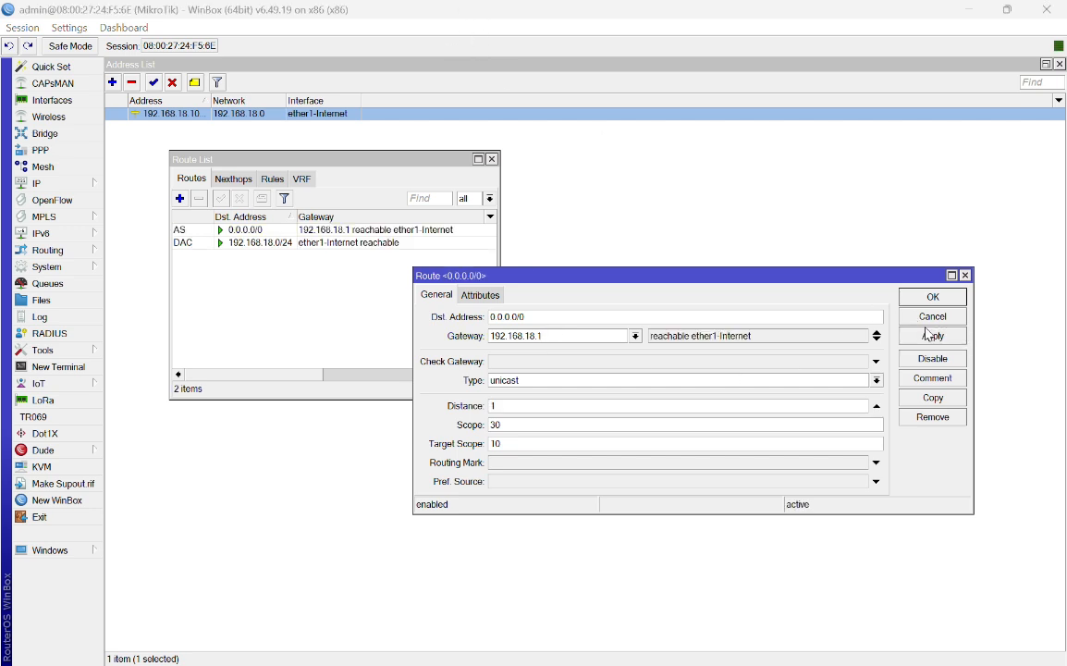
pyautogui.click(933, 297)
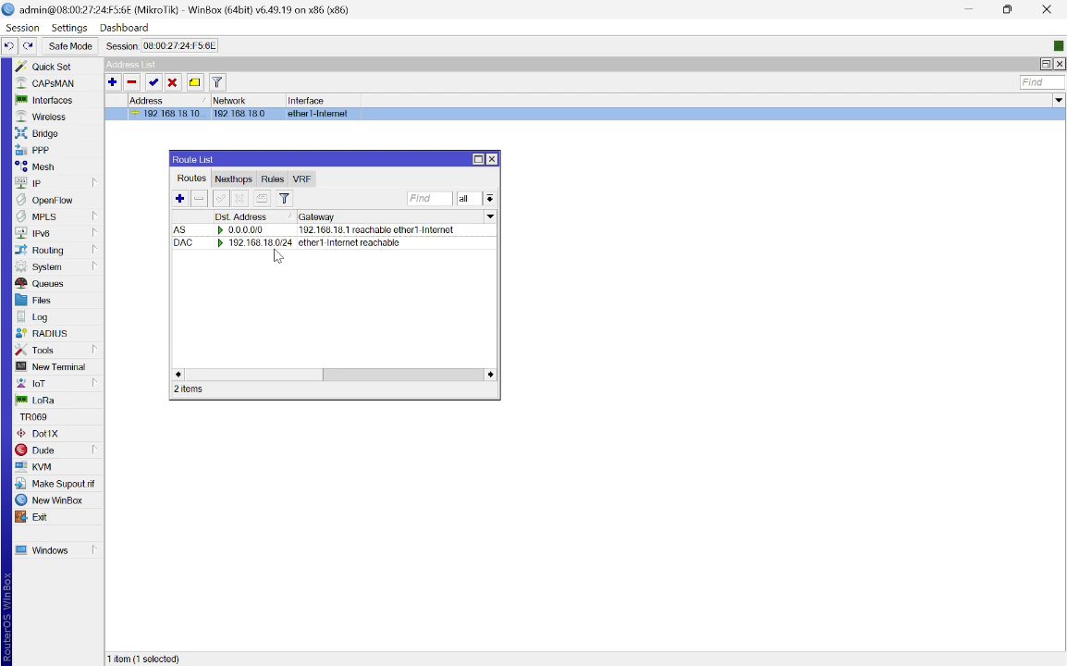
# Step: Close the route, address and interface lists, then ping 8.8.8.8 from a router terminal
pyautogui.click(493, 160)
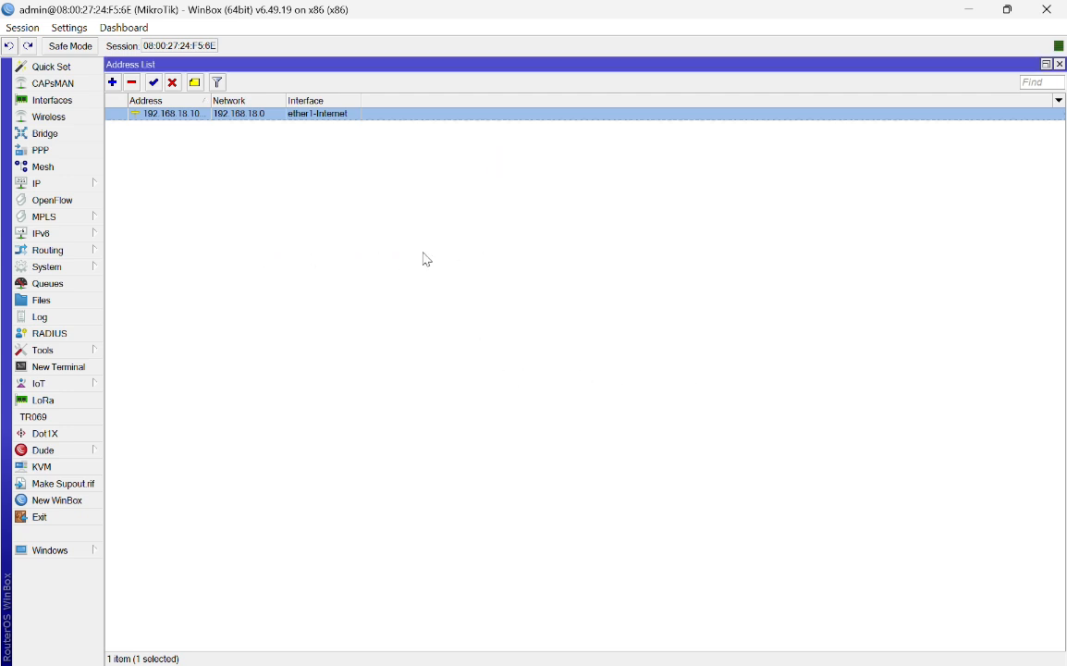
pyautogui.click(1060, 64)
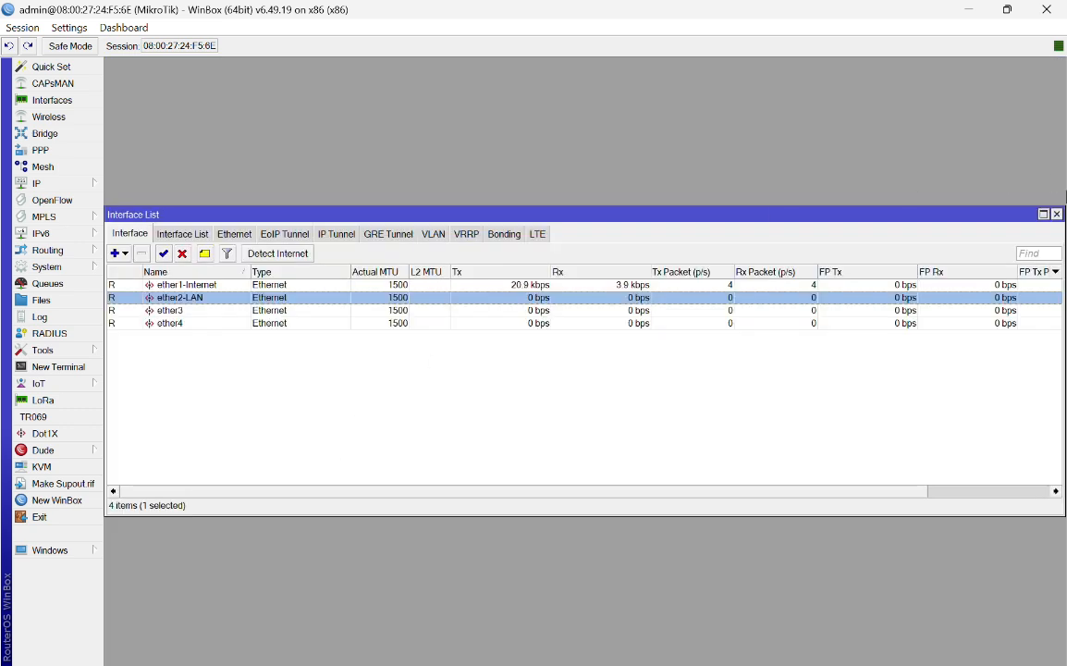
pyautogui.click(1057, 214)
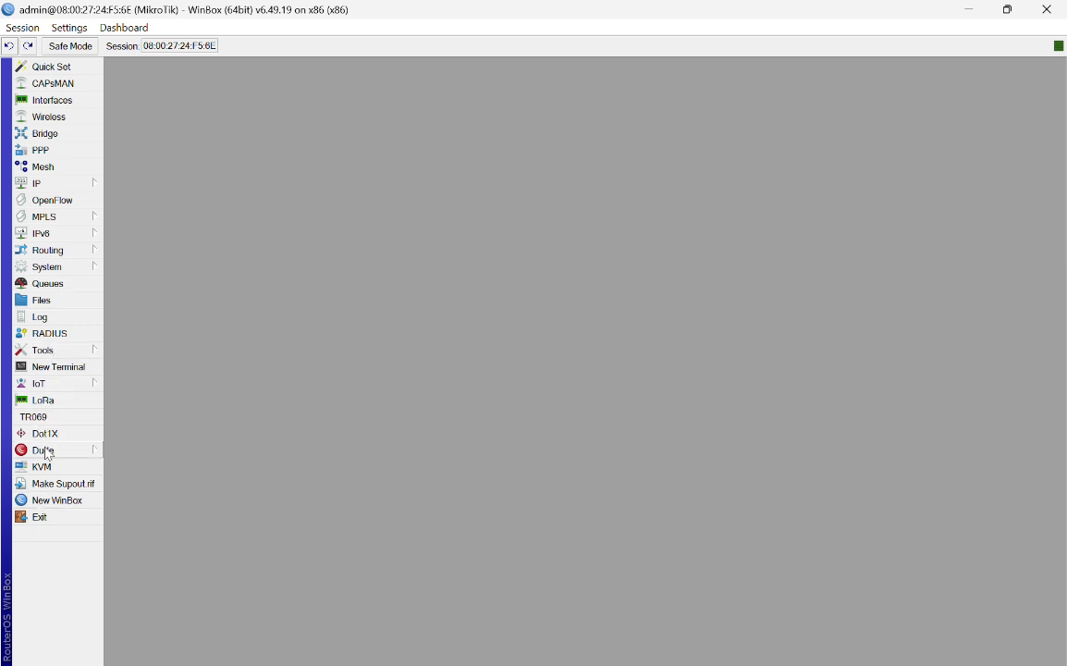
pyautogui.click(74, 367)
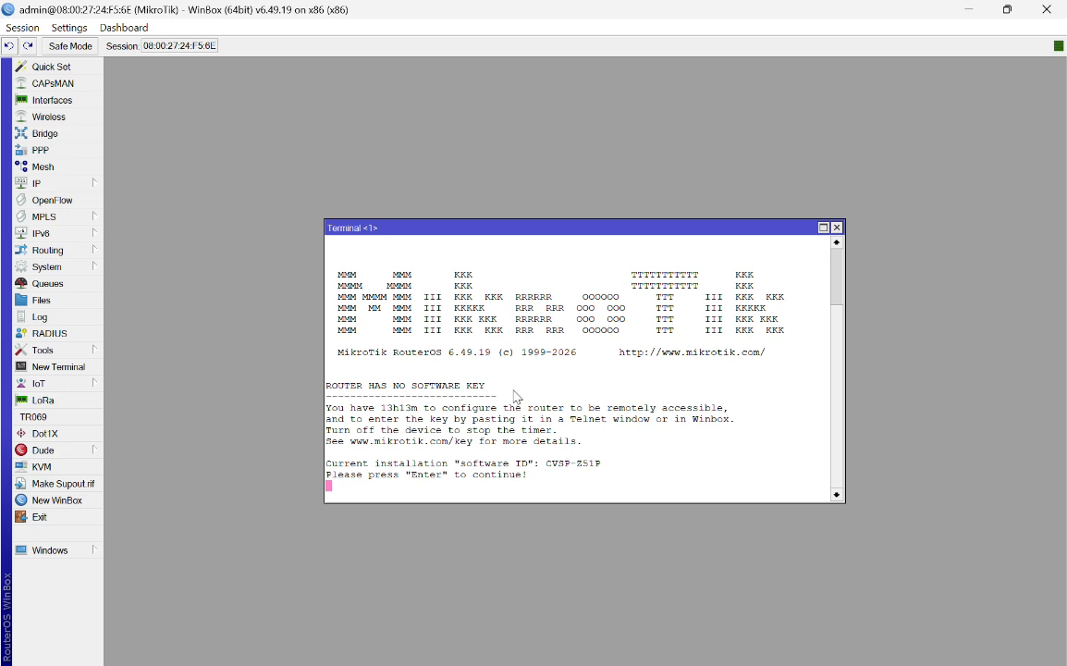
pyautogui.press('Return')
pyautogui.write('ping ')
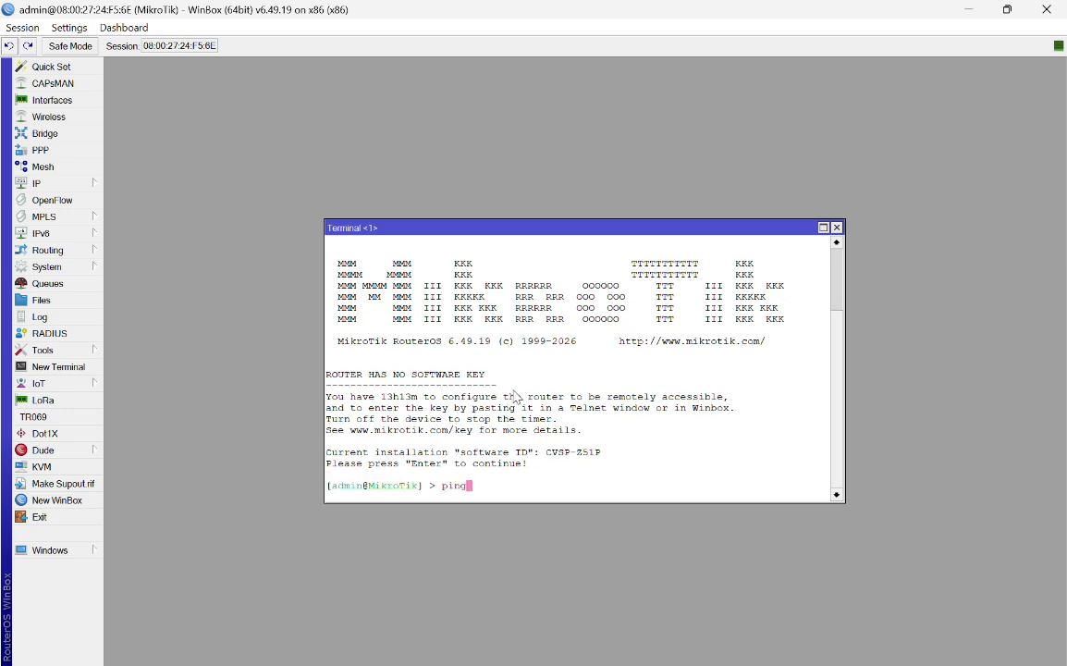
pyautogui.write('8.8.8.8')
pyautogui.press('Return')
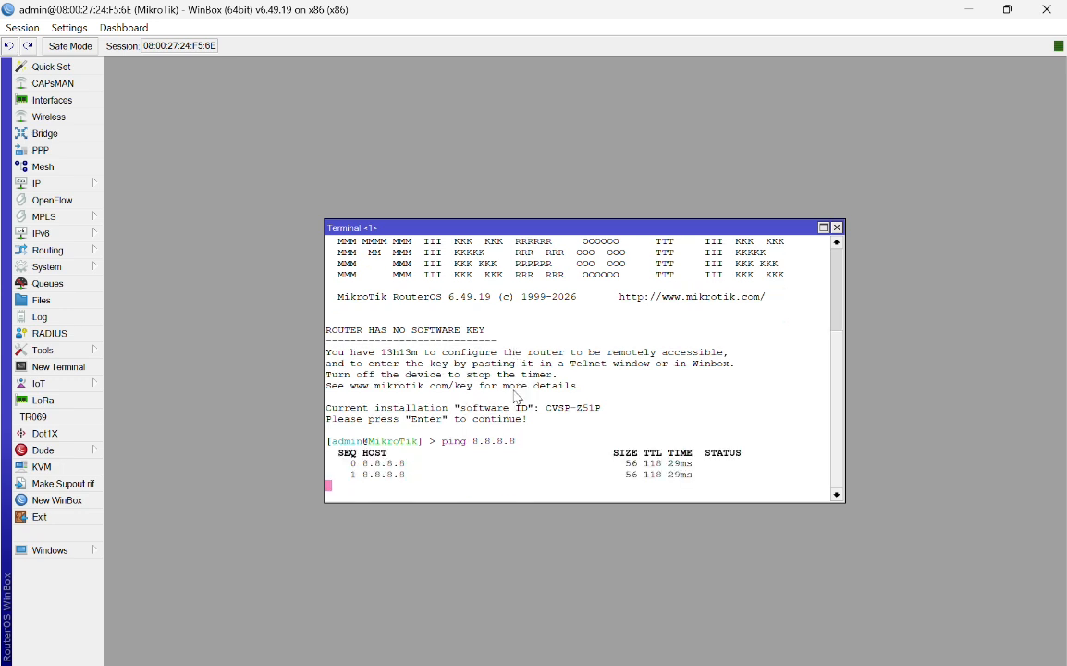
# Step: Run ping google.com in a fresh terminal, which fails without a DNS server
pyautogui.click(837, 227)
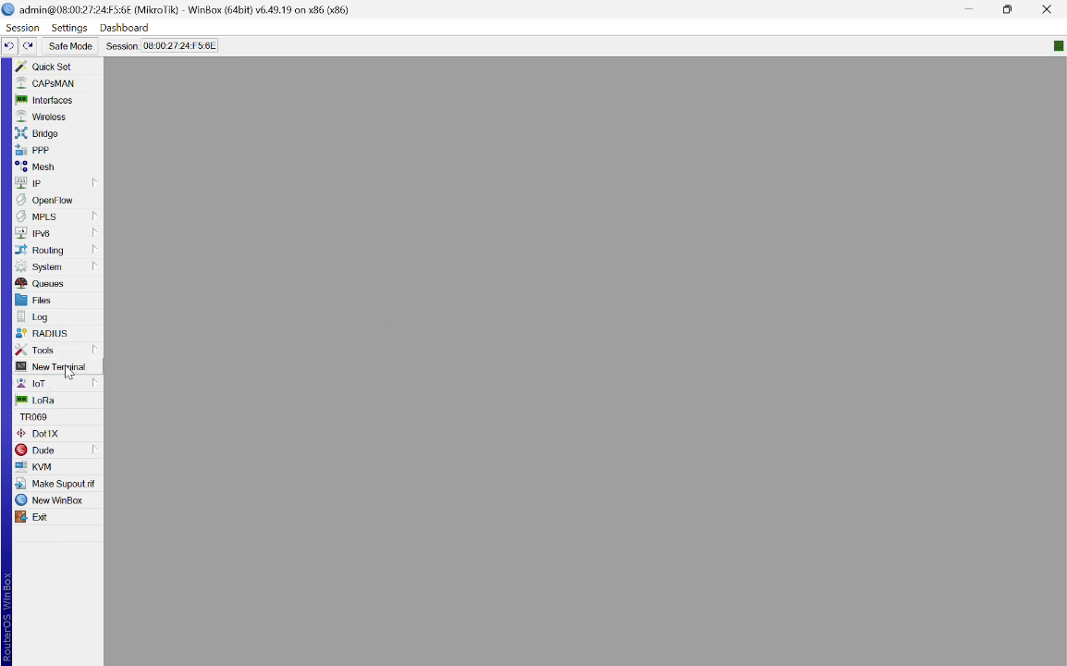
pyautogui.click(69, 373)
pyautogui.press('Return')
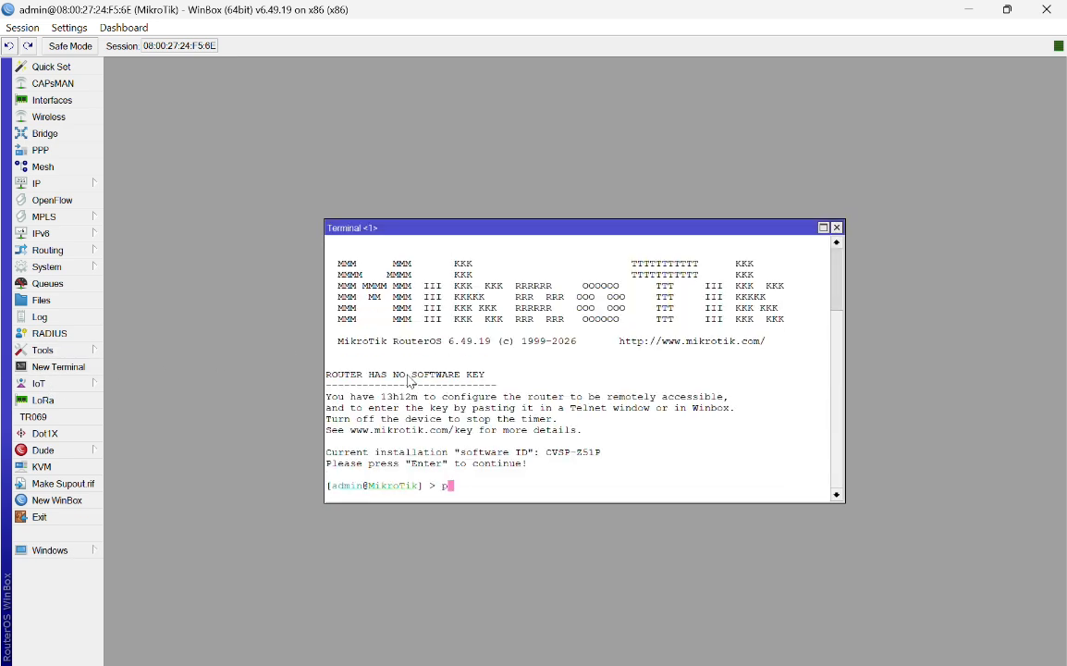
pyautogui.write('ping google.com')
pyautogui.press('Return')
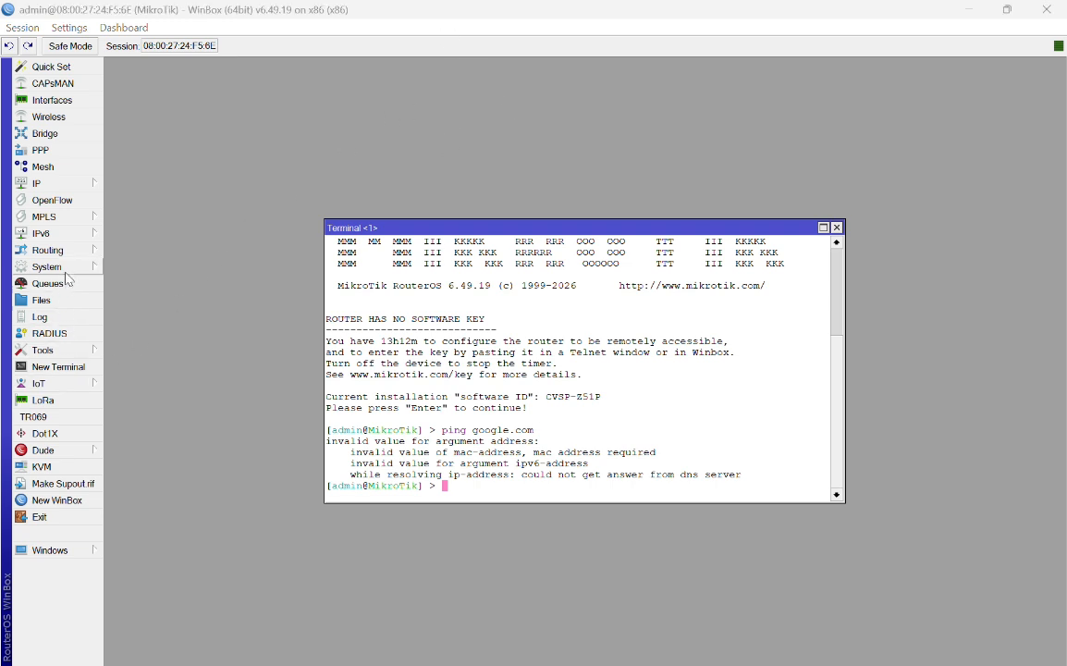
# Step: In IP > DNS, enter 8.8.8.8 as the first server and add 8.8.4.4 as the second
pyautogui.click(93, 189)
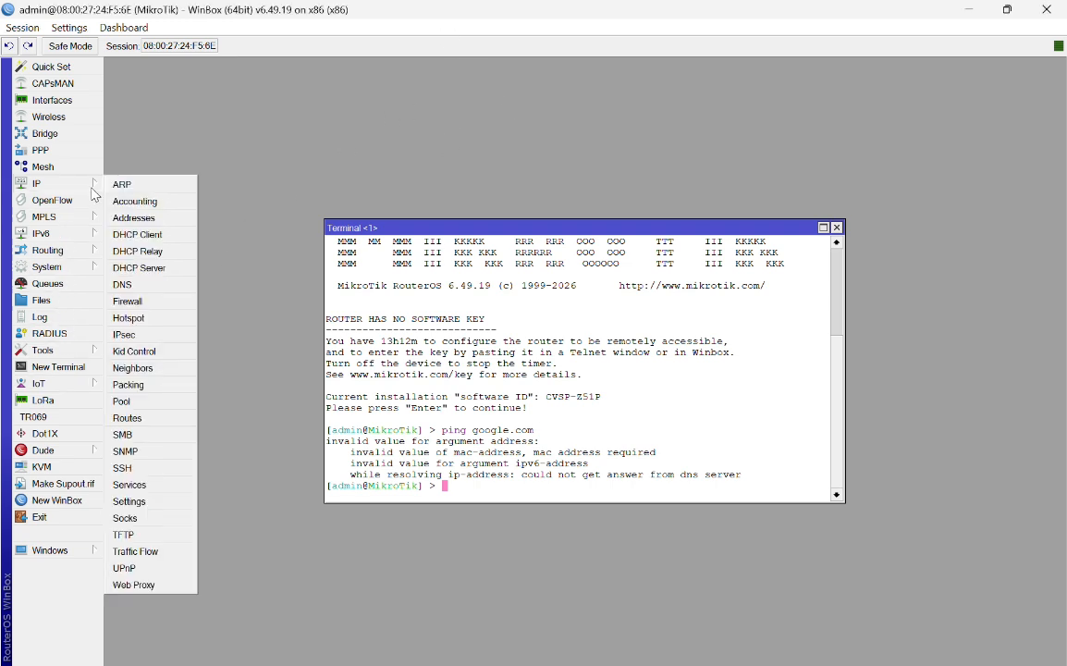
pyautogui.click(124, 284)
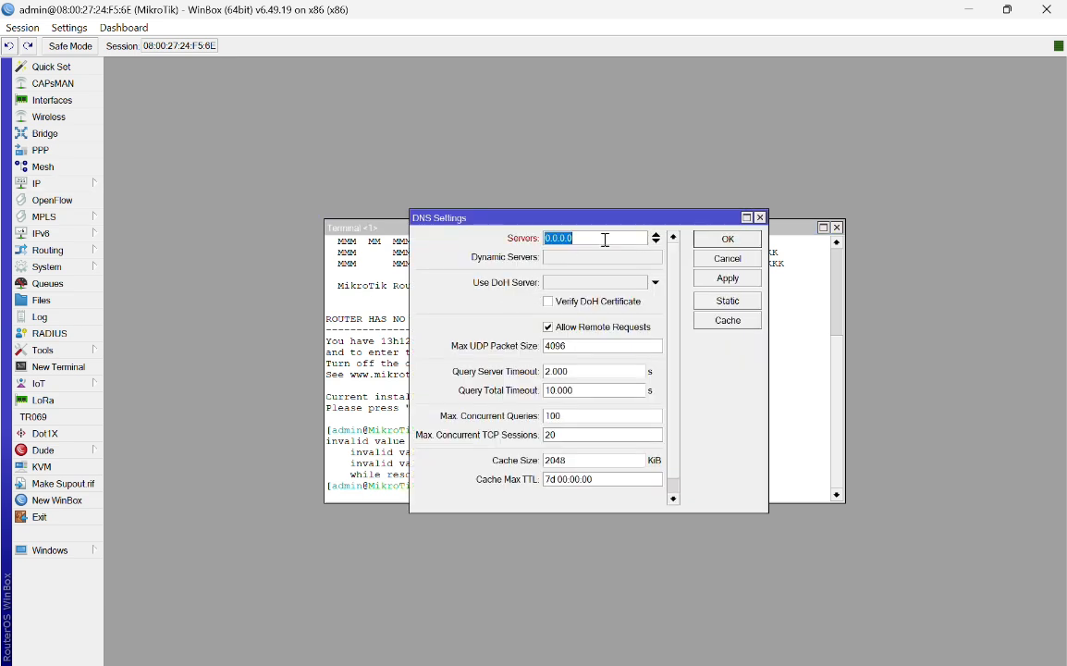
pyautogui.write('8.8.8.8')
pyautogui.click(657, 242)
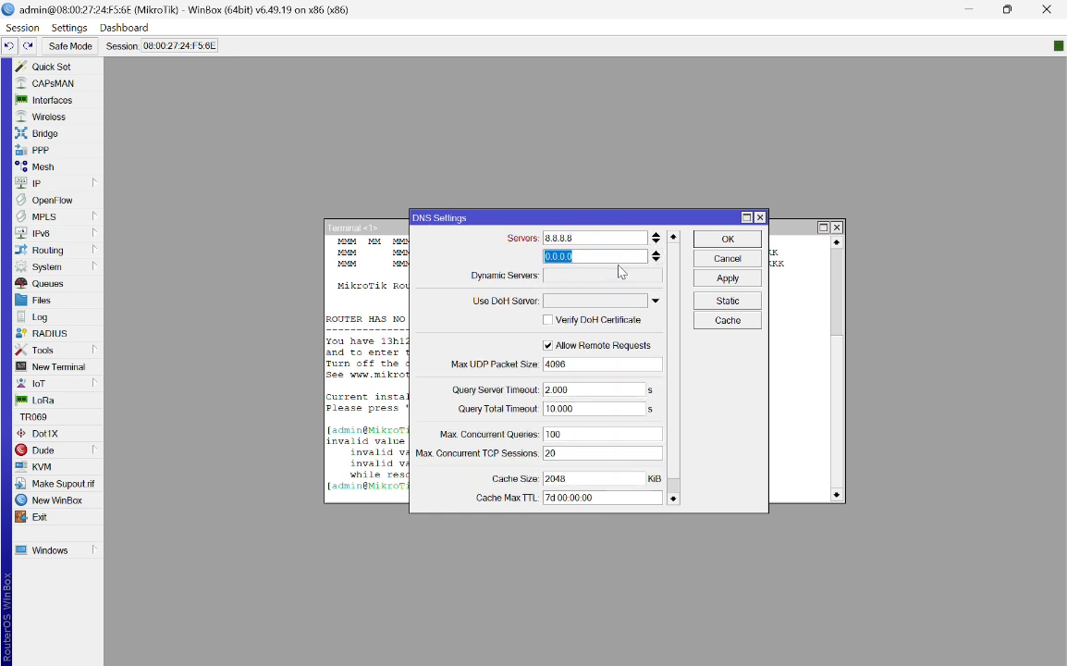
pyautogui.write('88')
pyautogui.press('BackSpace')
pyautogui.write('.8.4.4')
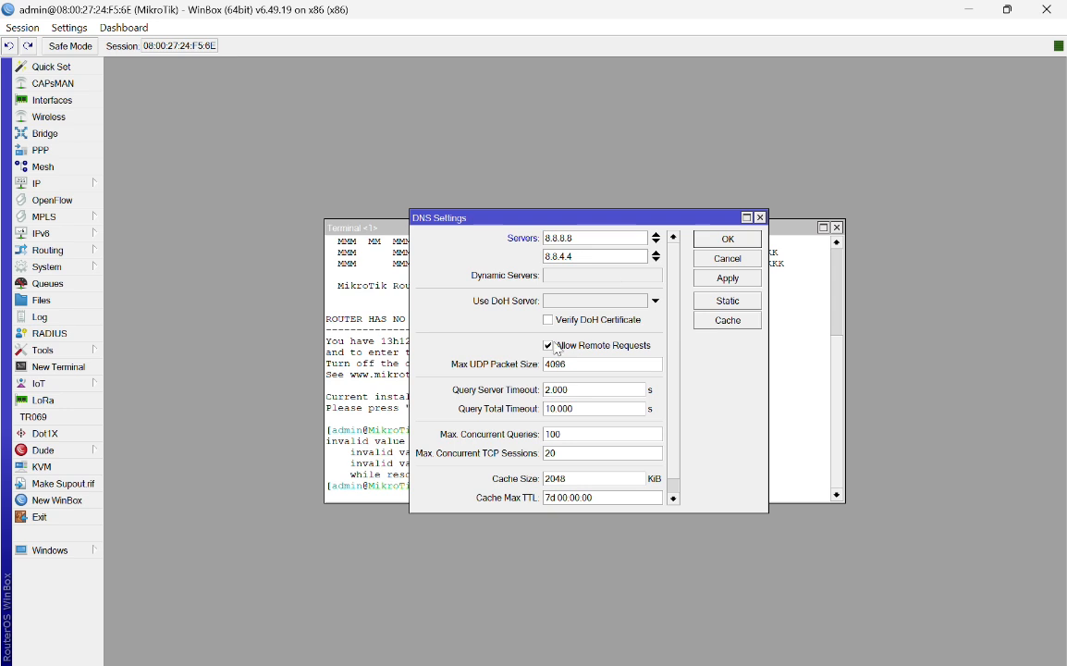
# Step: Save the 8.8.8.8 and 8.8.4.4 DNS settings and run ping google.com in the terminal
pyautogui.click(728, 277)
pyautogui.click(727, 240)
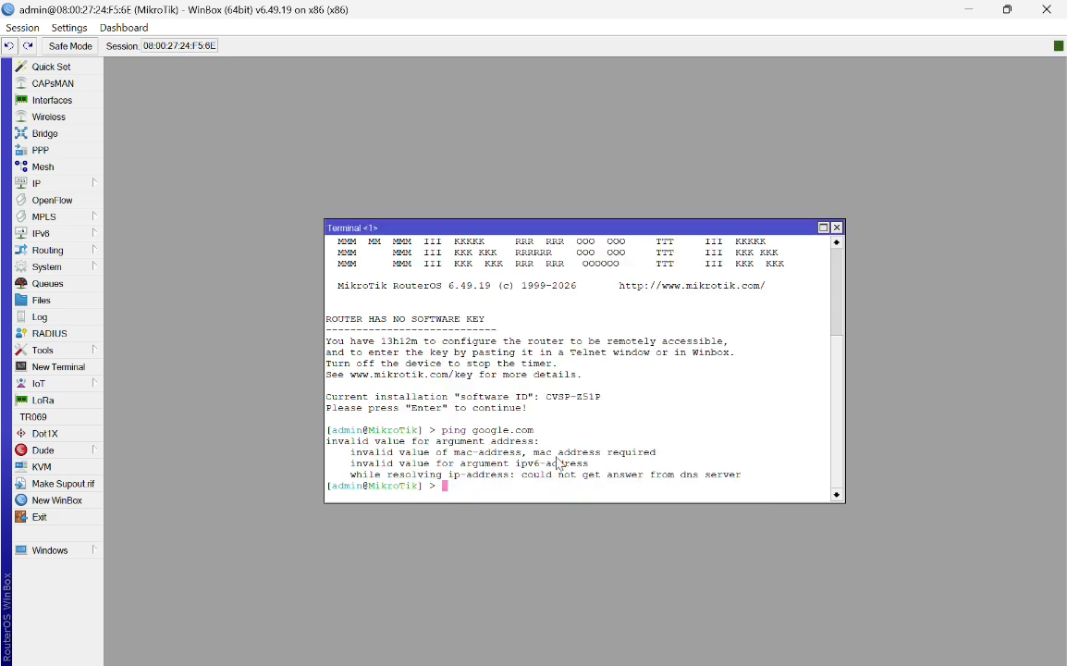
pyautogui.write('ping google.com')
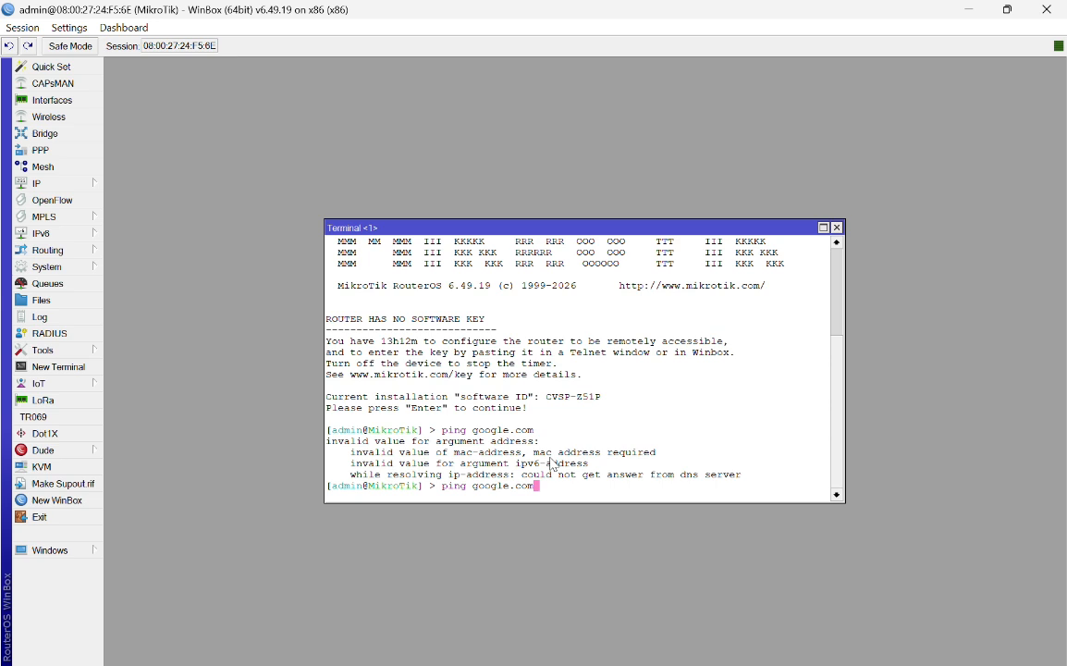
pyautogui.press('Return')
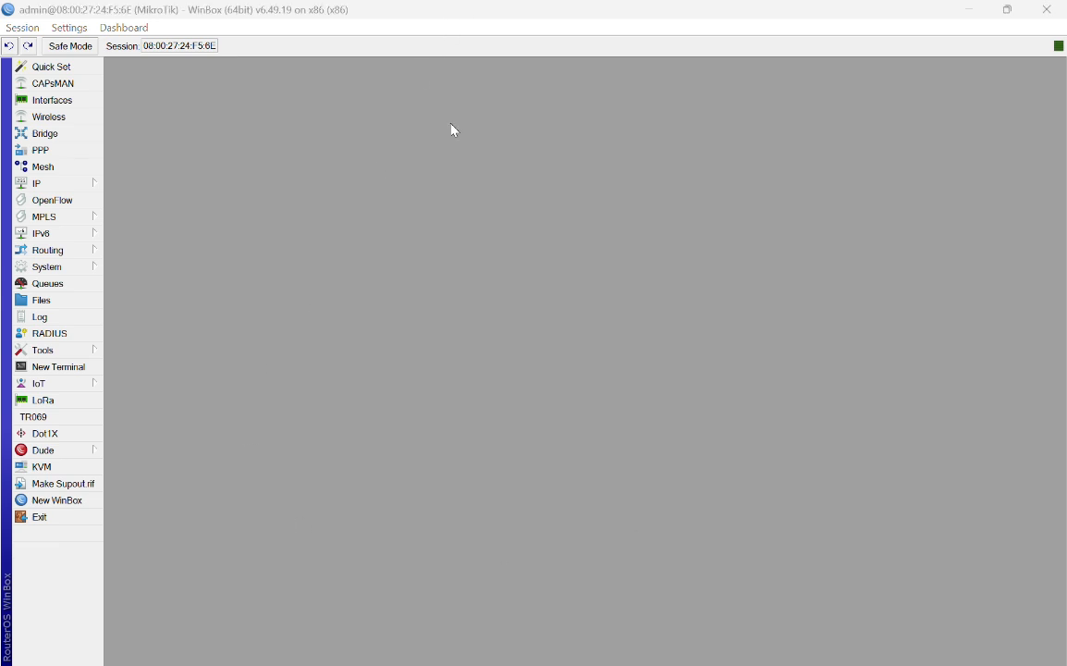
# Step: Add a DHCP client on interface ether1-Internet, save it, and close the DHCP Client list
pyautogui.click(88, 190)
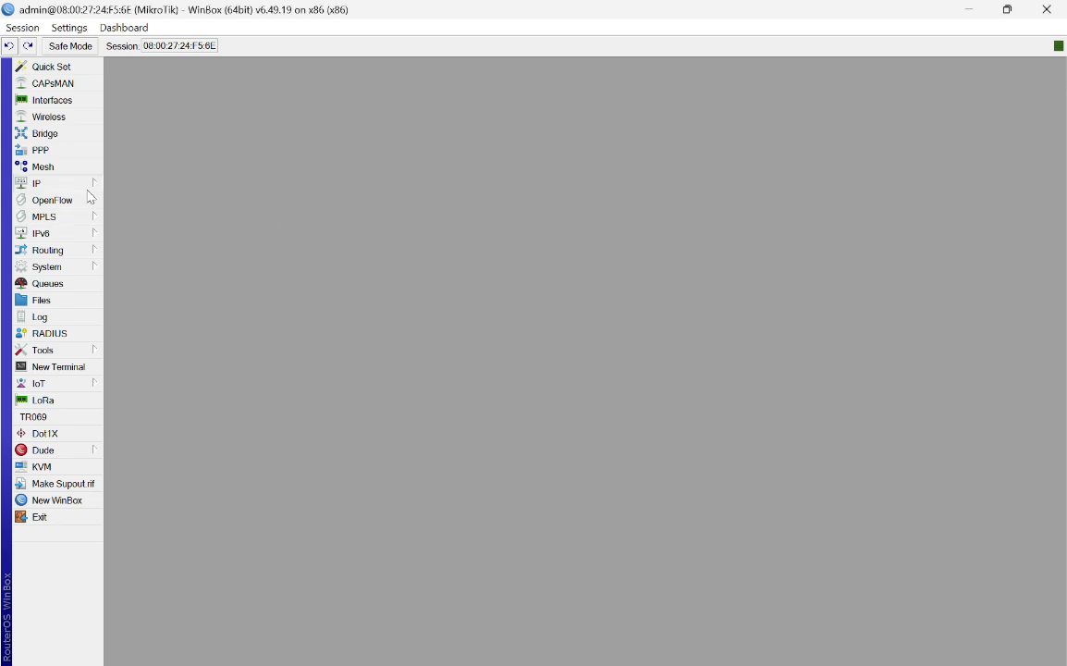
pyautogui.click(89, 185)
pyautogui.click(152, 231)
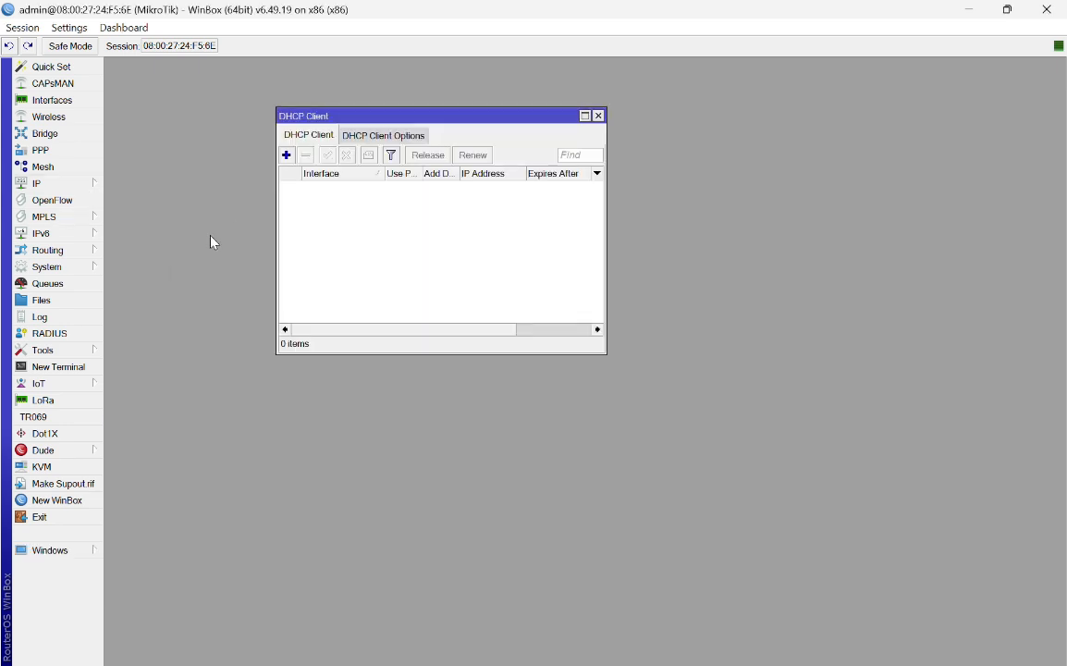
pyautogui.click(286, 155)
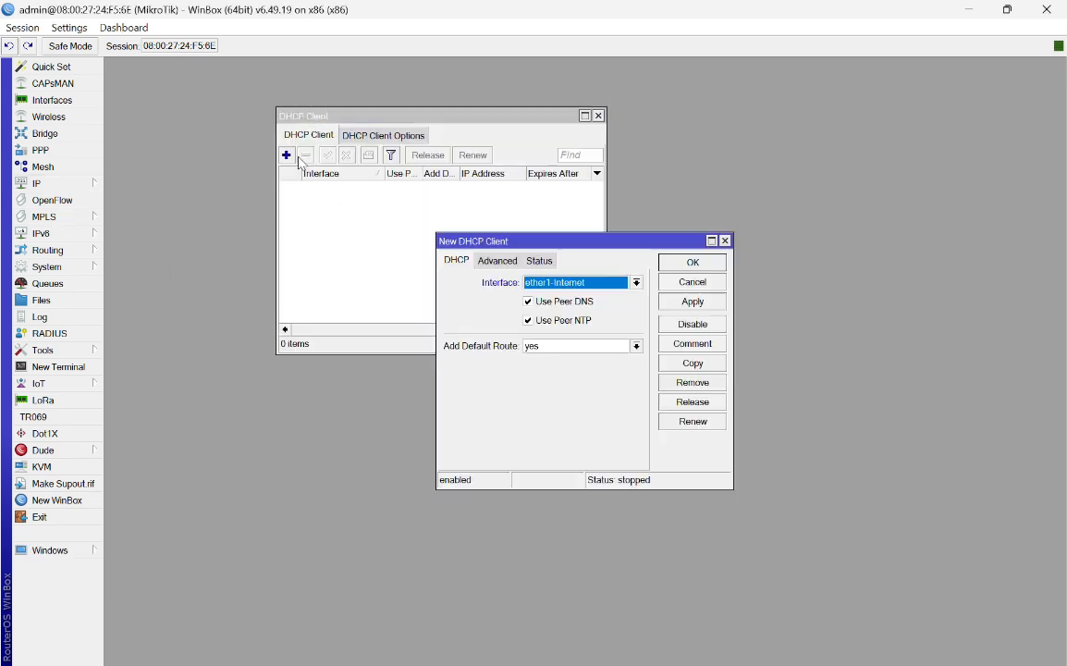
pyautogui.click(636, 283)
pyautogui.click(640, 294)
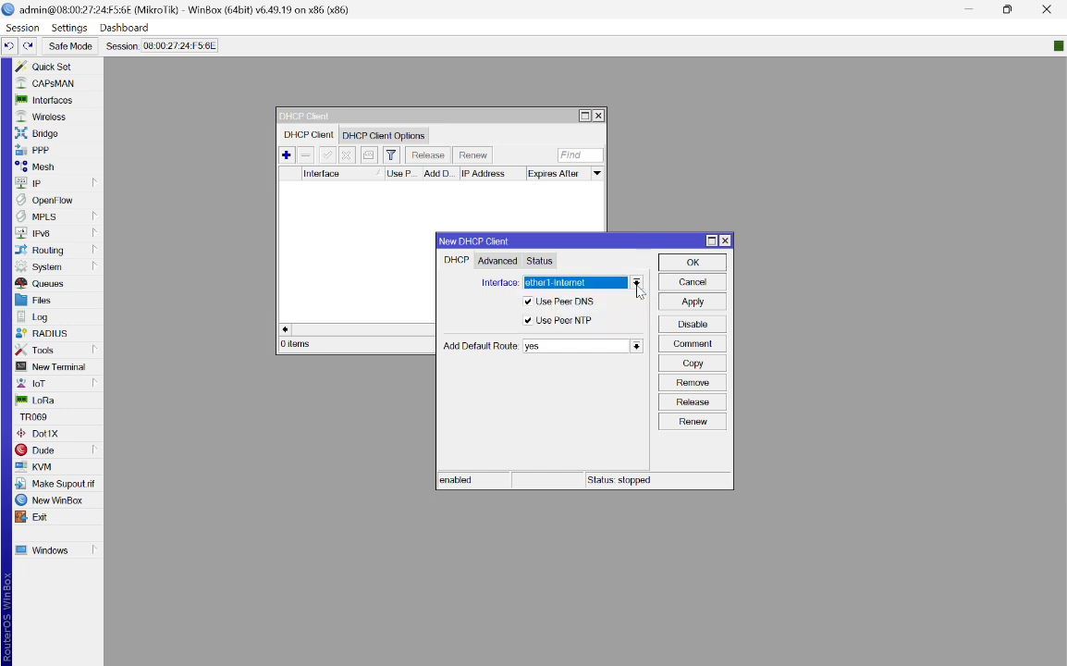
pyautogui.click(497, 260)
pyautogui.click(540, 261)
pyautogui.click(457, 261)
pyautogui.click(709, 306)
pyautogui.click(707, 263)
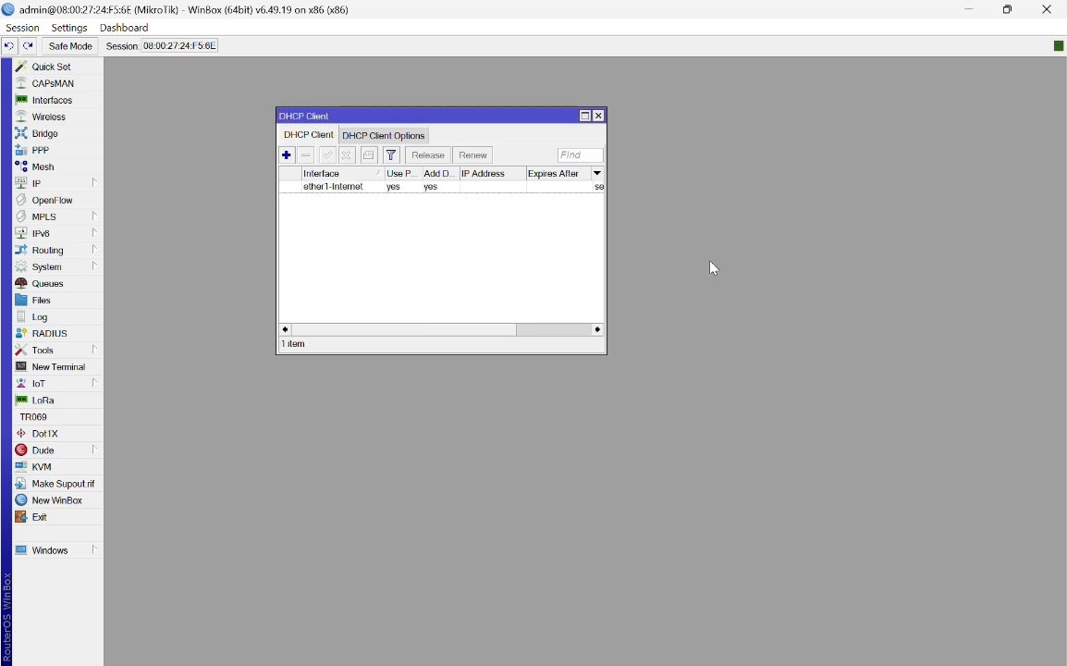
pyautogui.click(600, 117)
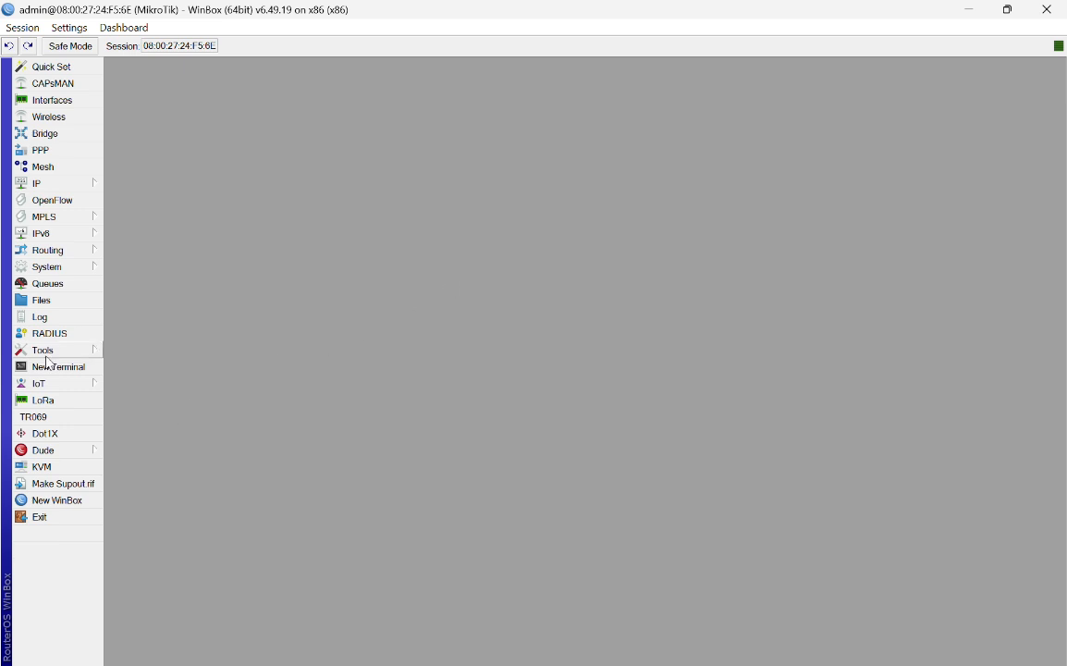
# Step: Check that IP > DNS still lists 8.8.8.8 and 8.8.4.4, then reopen the IP menu
pyautogui.click(92, 190)
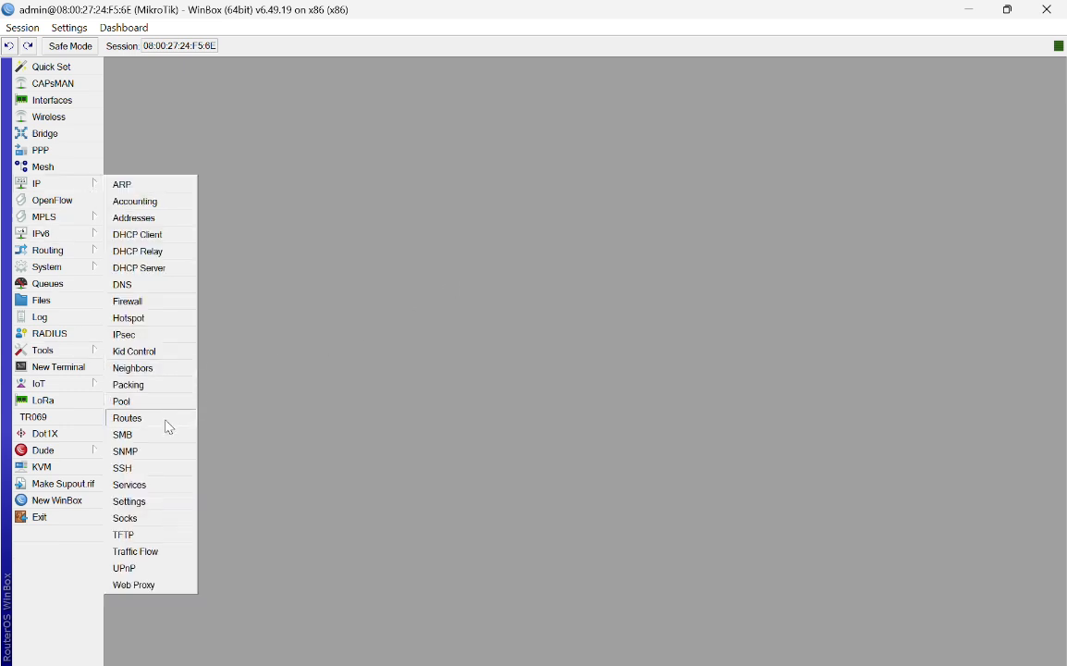
pyautogui.click(151, 289)
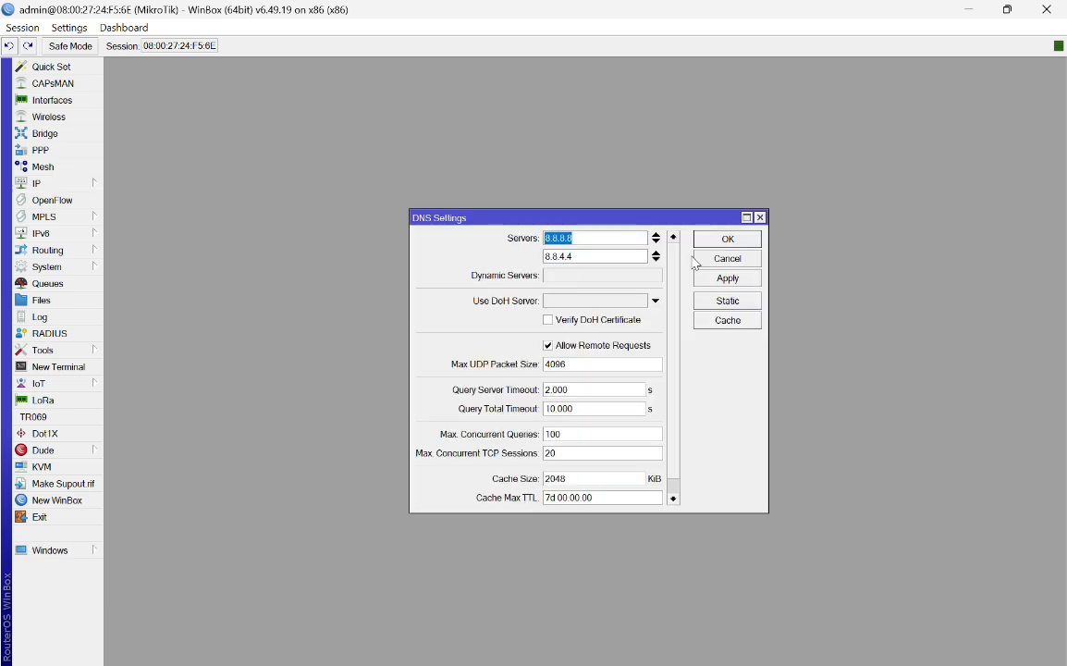
pyautogui.click(762, 219)
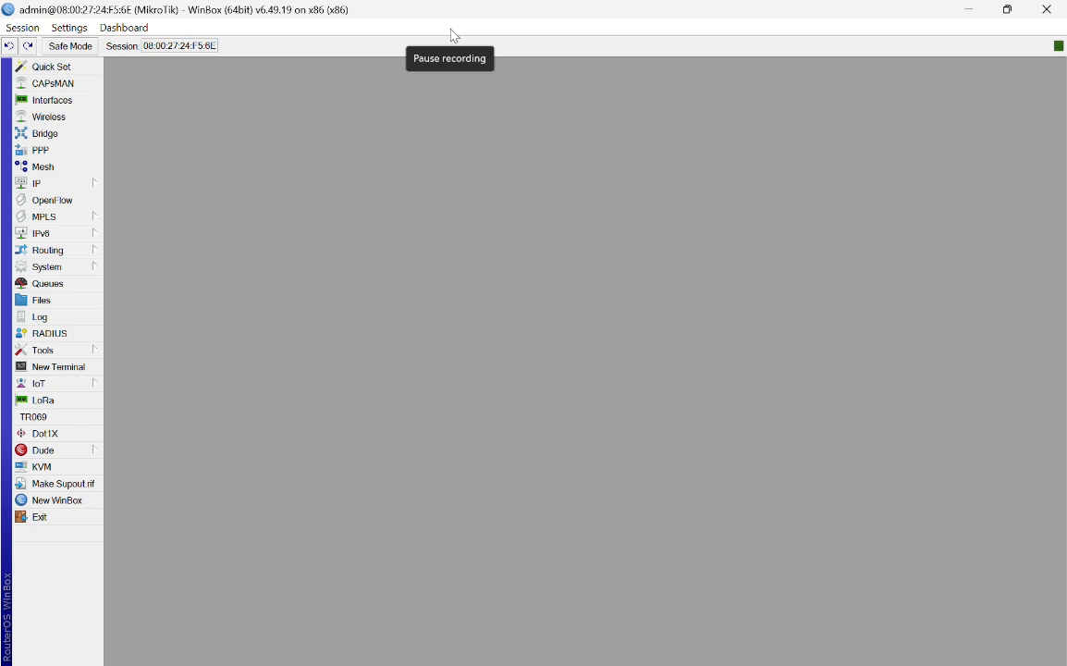
pyautogui.click(87, 188)
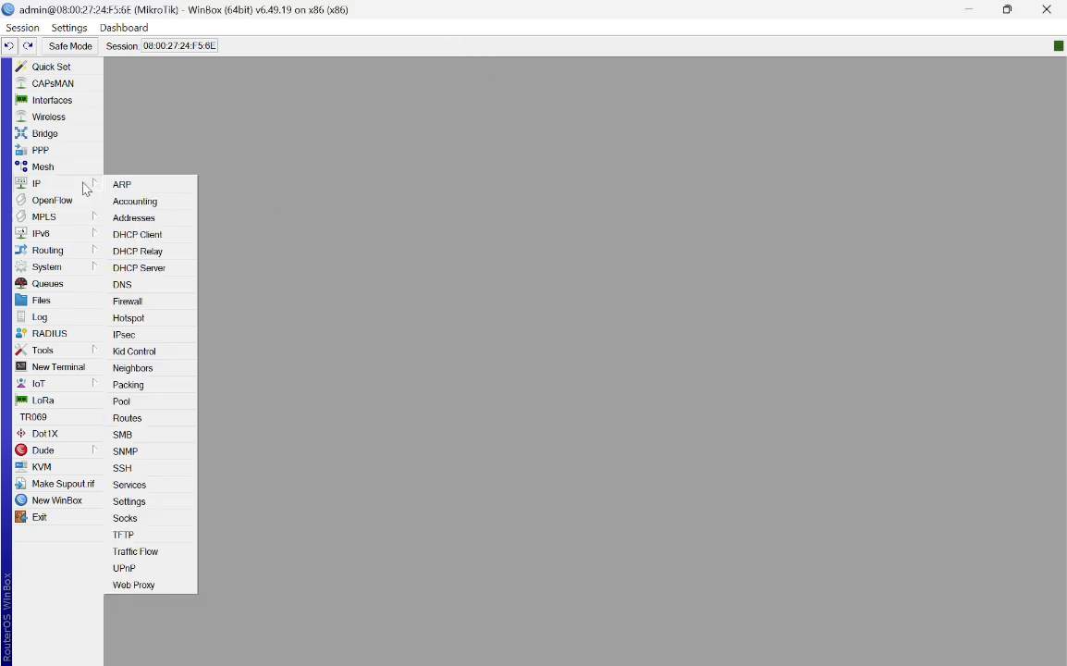
# Step: Add address 172.10.10.1/24 on ether2-LAN in IP > Addresses and close the address list
pyautogui.click(135, 218)
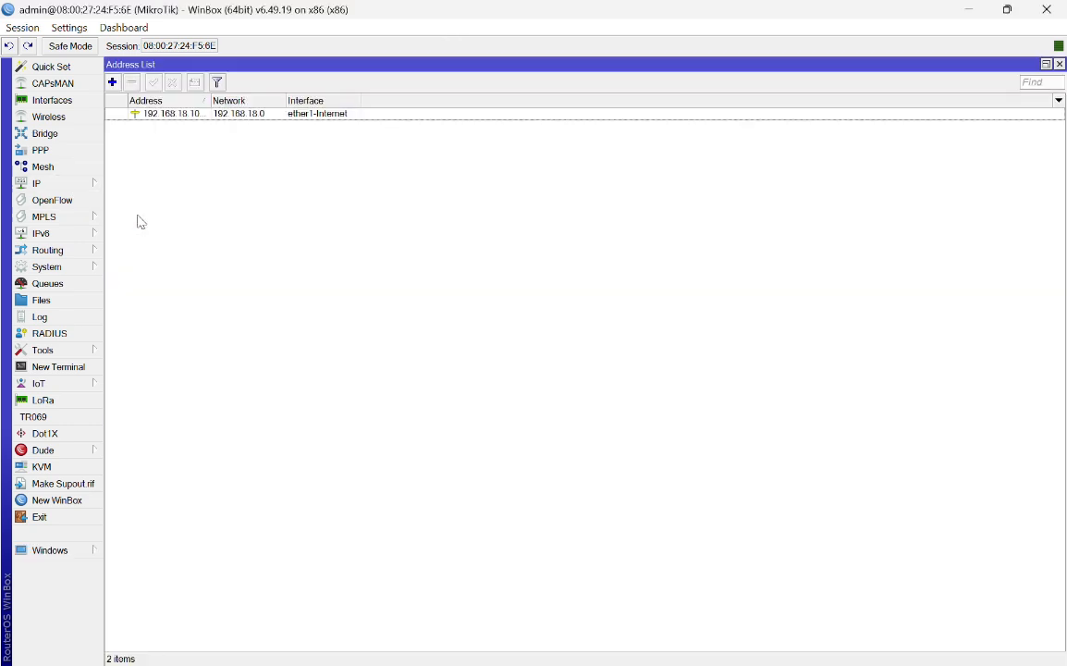
pyautogui.click(112, 81)
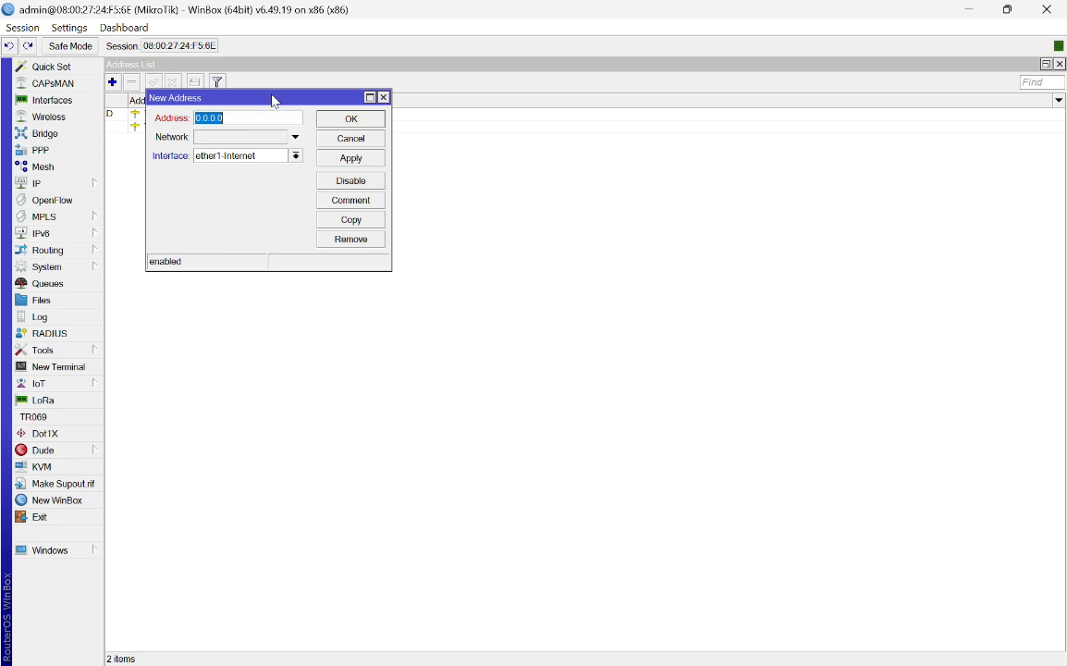
pyautogui.moveTo(274, 98); pyautogui.dragTo(289, 160)
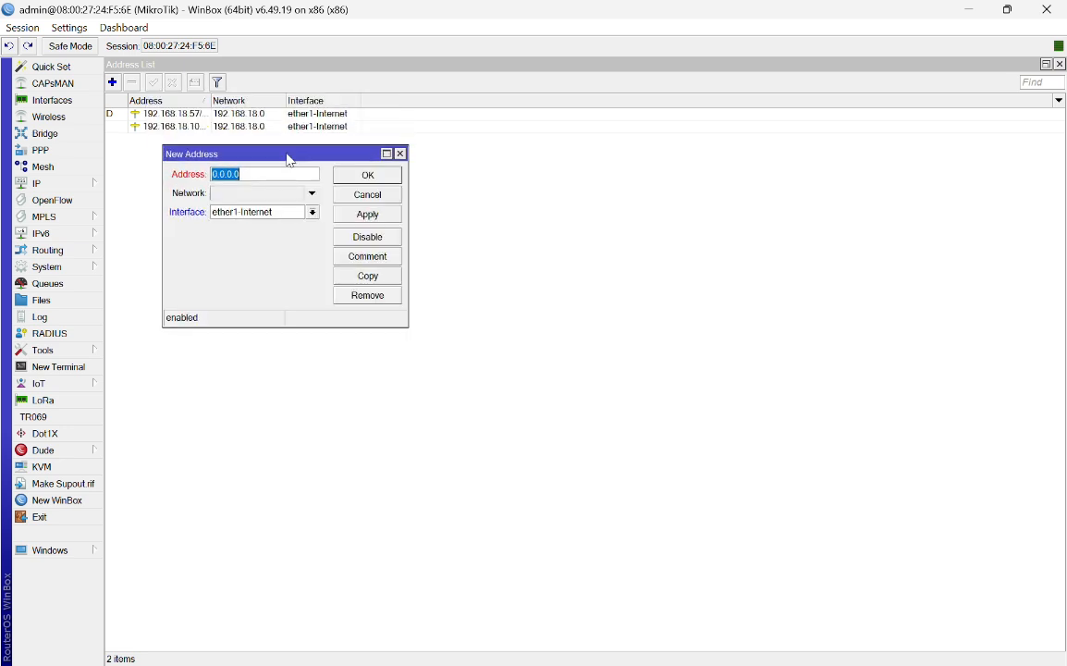
pyautogui.hotkey('alt', 'Tab')
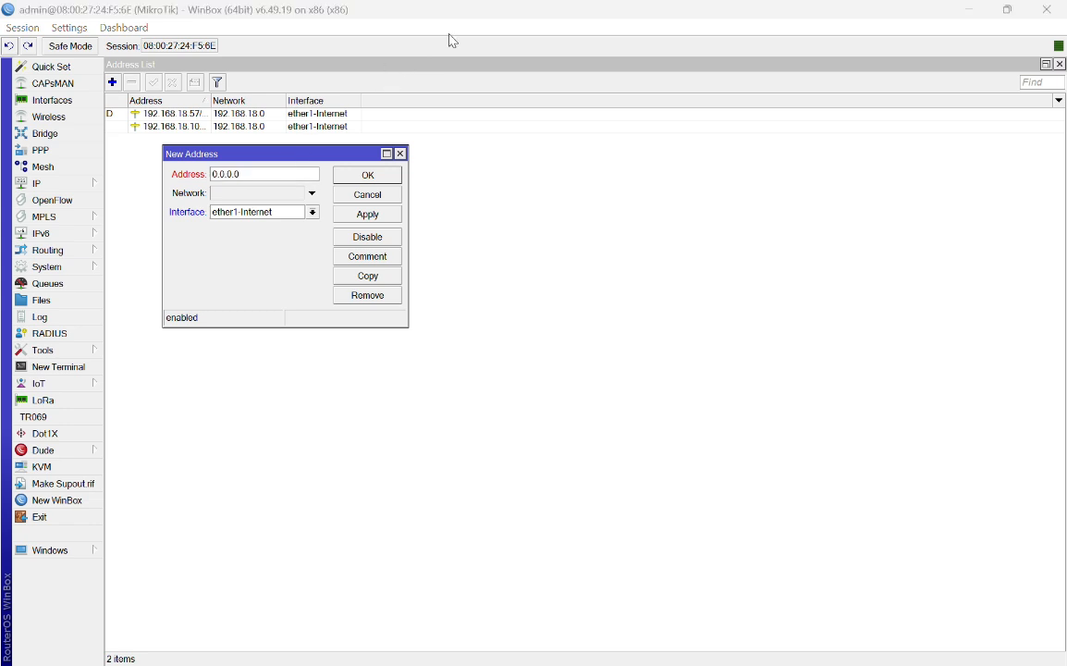
pyautogui.click(299, 170)
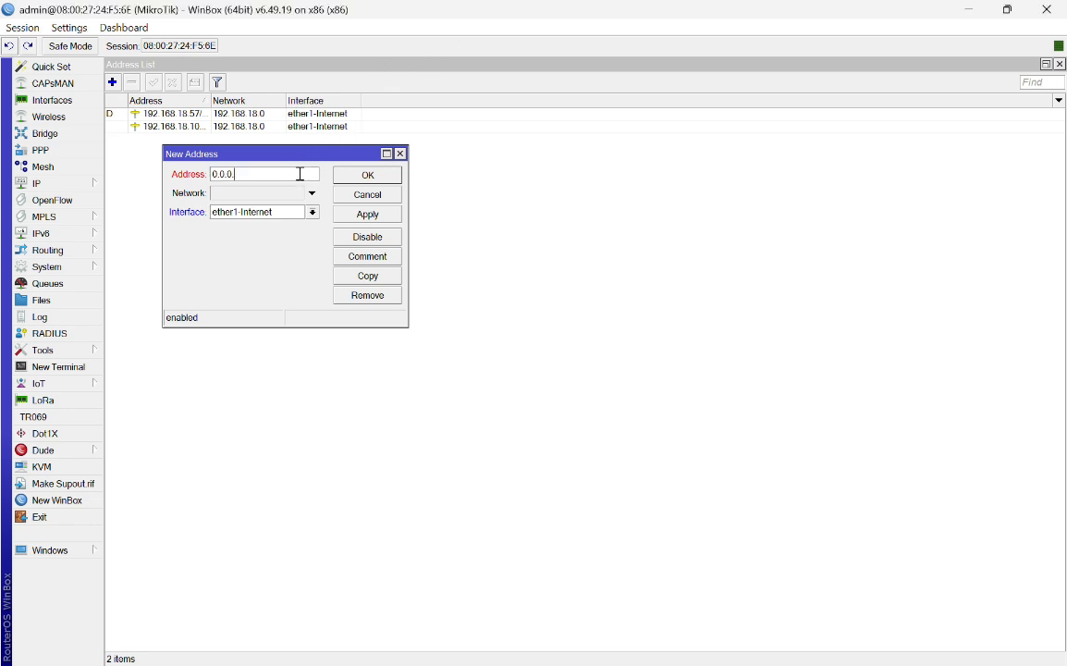
pyautogui.press('BackSpace')
pyautogui.press('BackSpace')
pyautogui.press('BackSpace')
pyautogui.press('BackSpace')
pyautogui.press('BackSpace')
pyautogui.press('BackSpace')
pyautogui.click(313, 212)
pyautogui.click(263, 233)
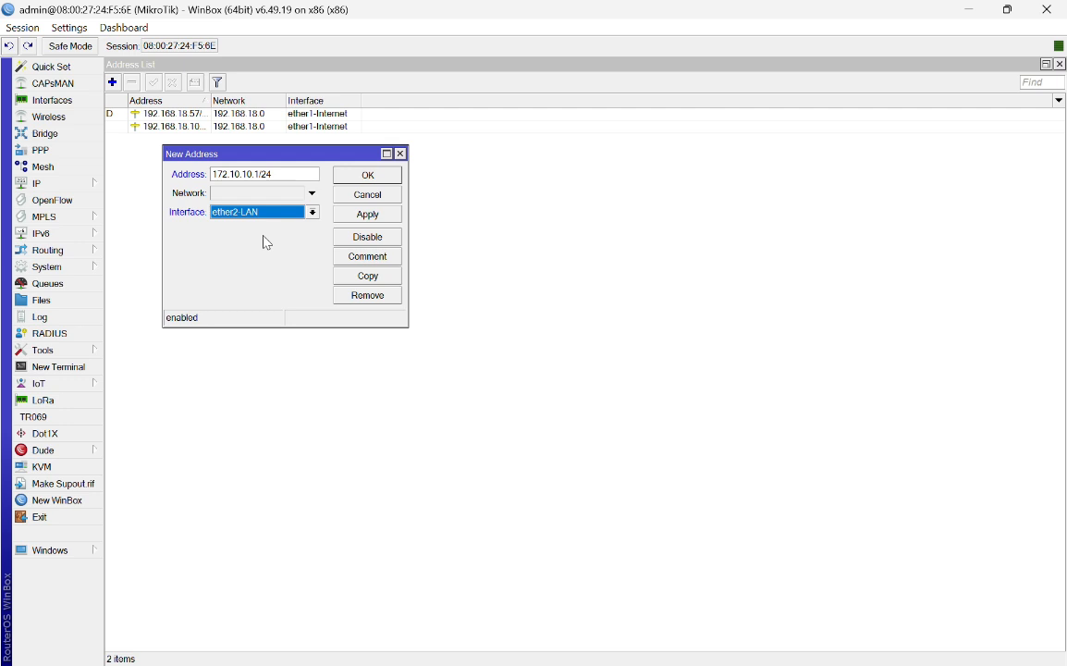
pyautogui.click(370, 214)
pyautogui.click(381, 178)
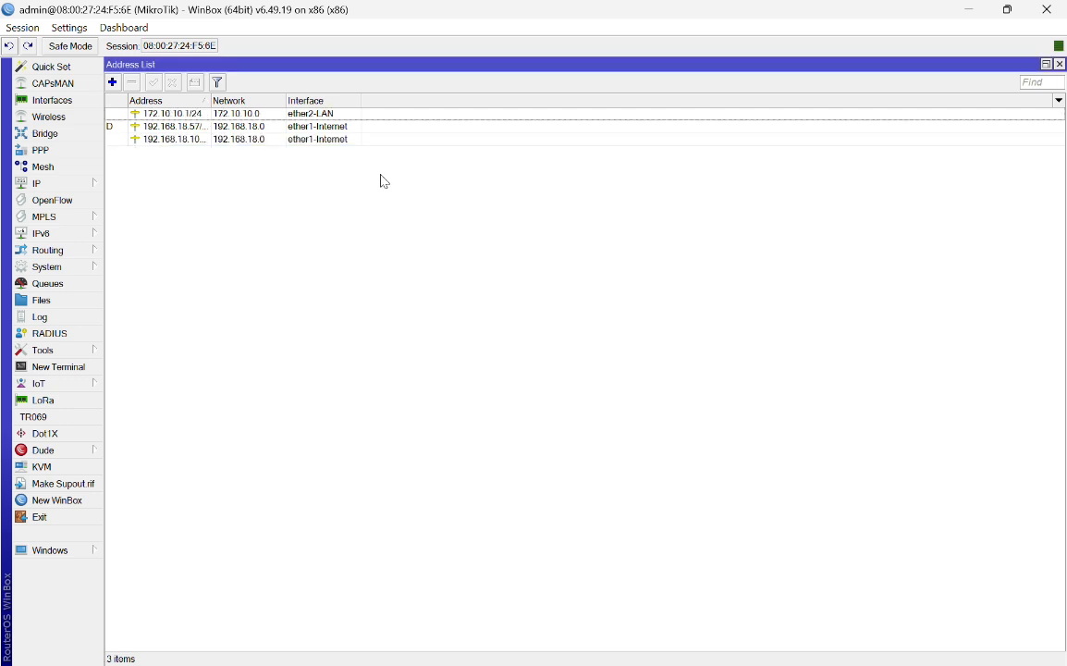
pyautogui.click(446, 21)
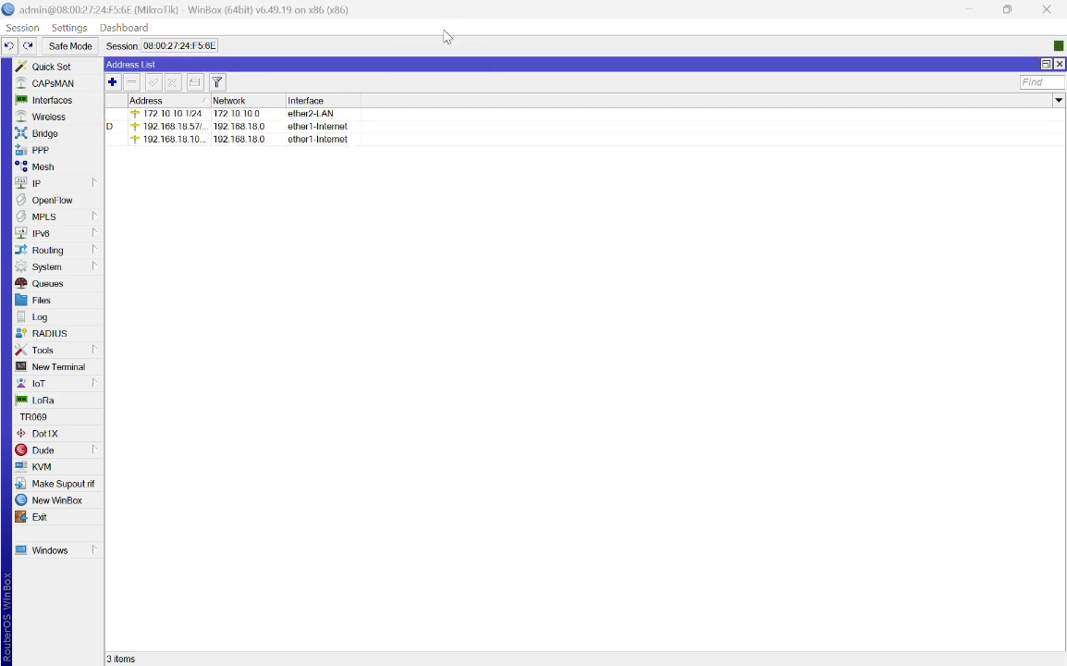
pyautogui.click(1060, 64)
# Step: Run DHCP Setup on ether2-LAN, accepting 172.10.10.0/24, gateway 172.10.10.1 and pool 172.10.10.2–172.10.10.254
pyautogui.click(1060, 64)
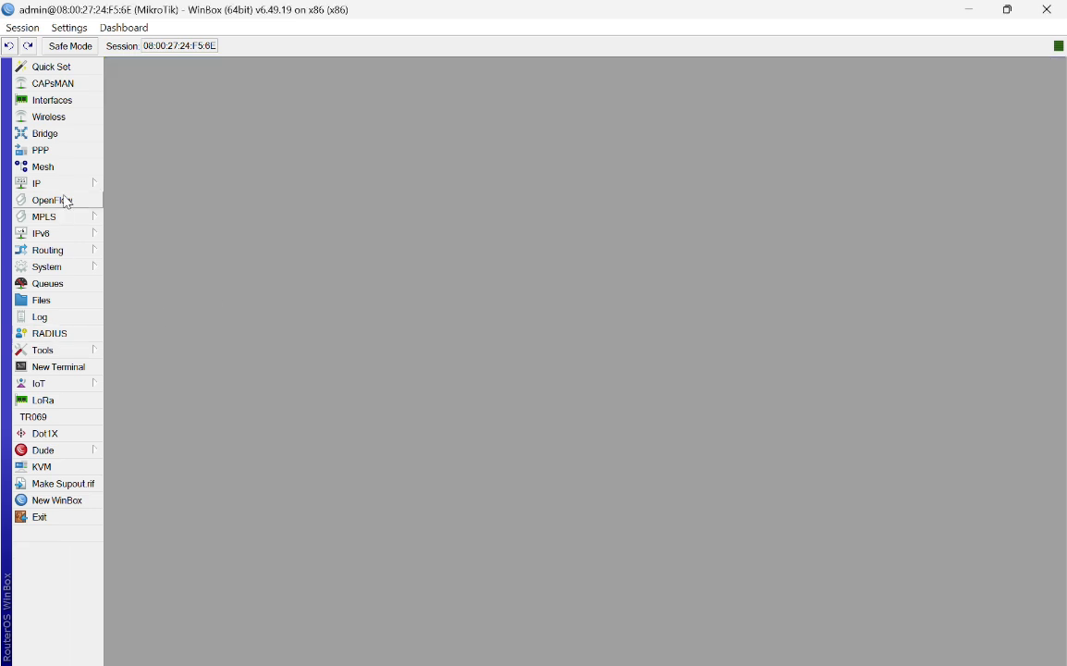
pyautogui.click(80, 185)
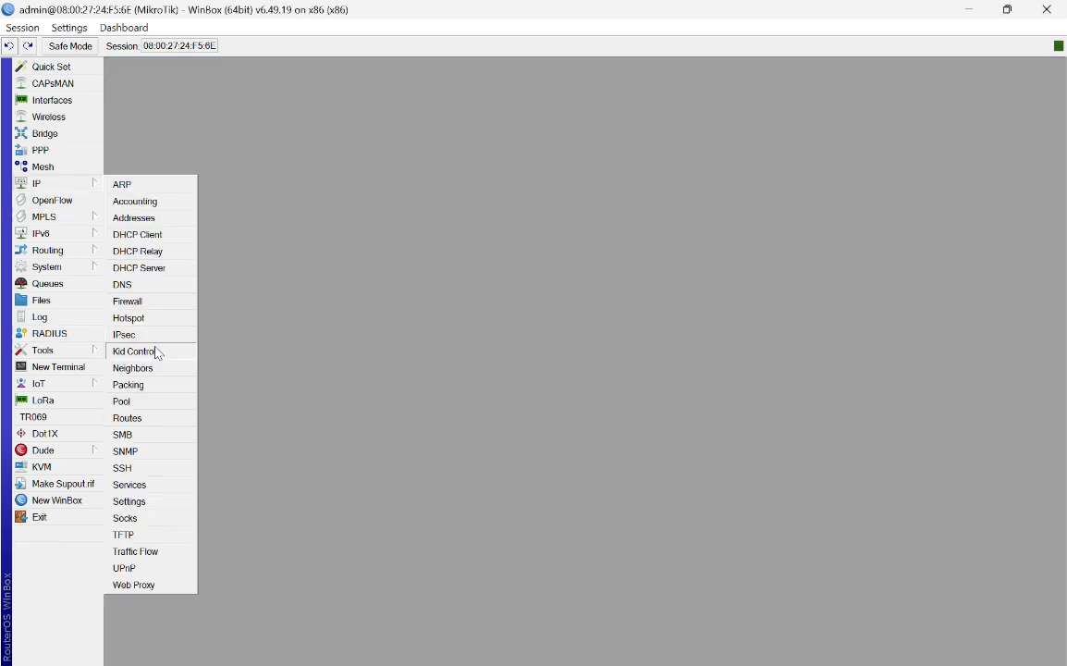
pyautogui.click(181, 270)
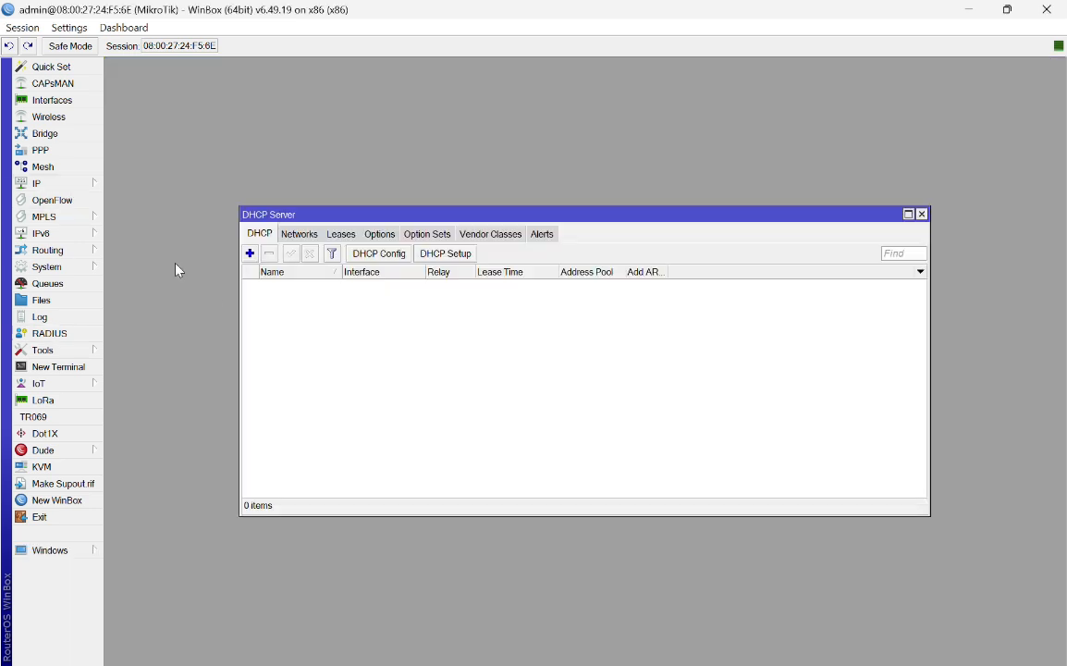
pyautogui.click(457, 258)
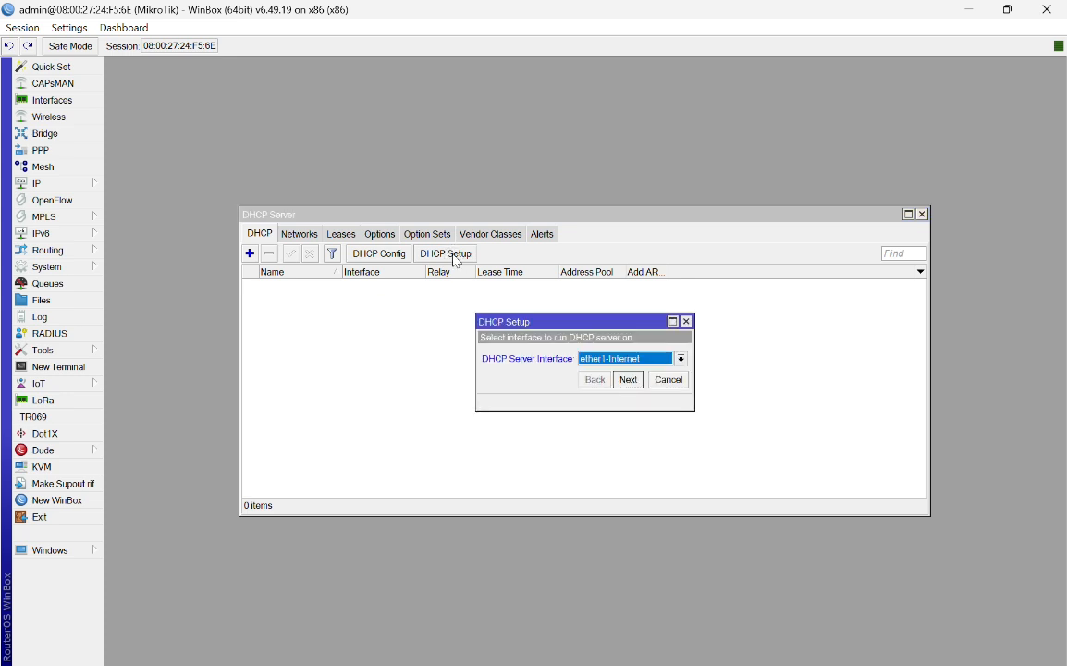
pyautogui.click(681, 359)
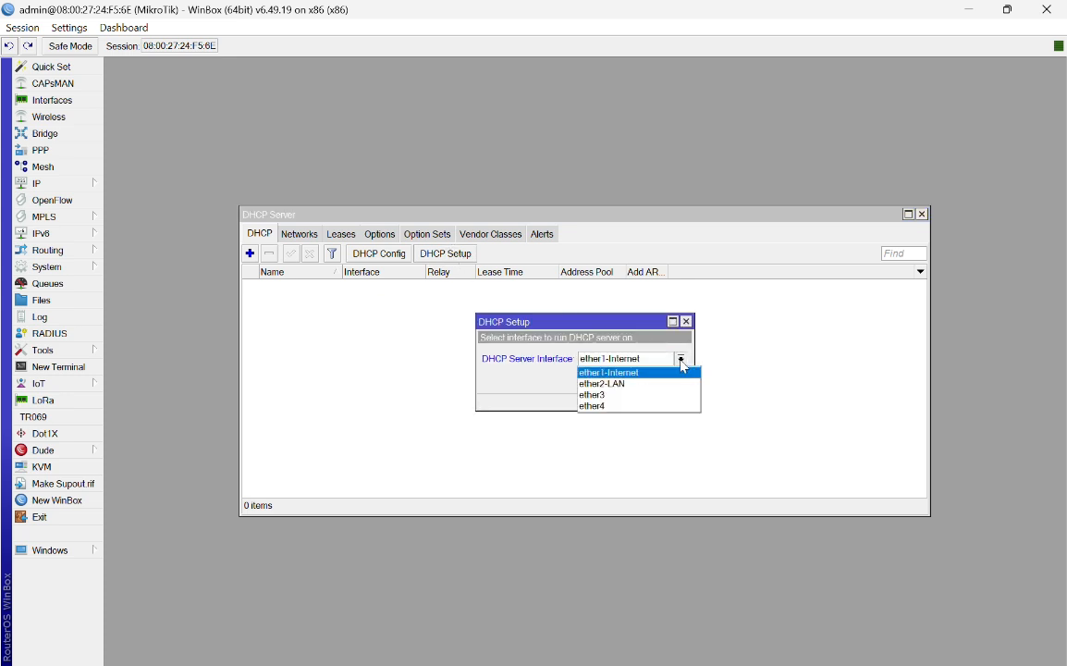
pyautogui.click(635, 385)
pyautogui.click(631, 381)
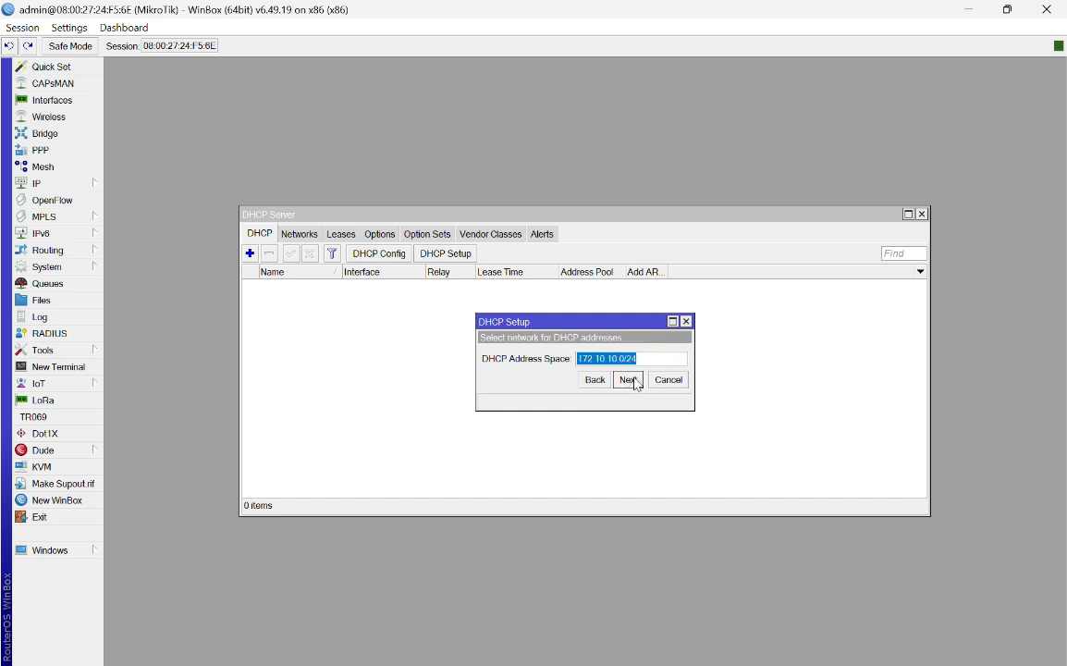
pyautogui.click(629, 380)
pyautogui.click(630, 380)
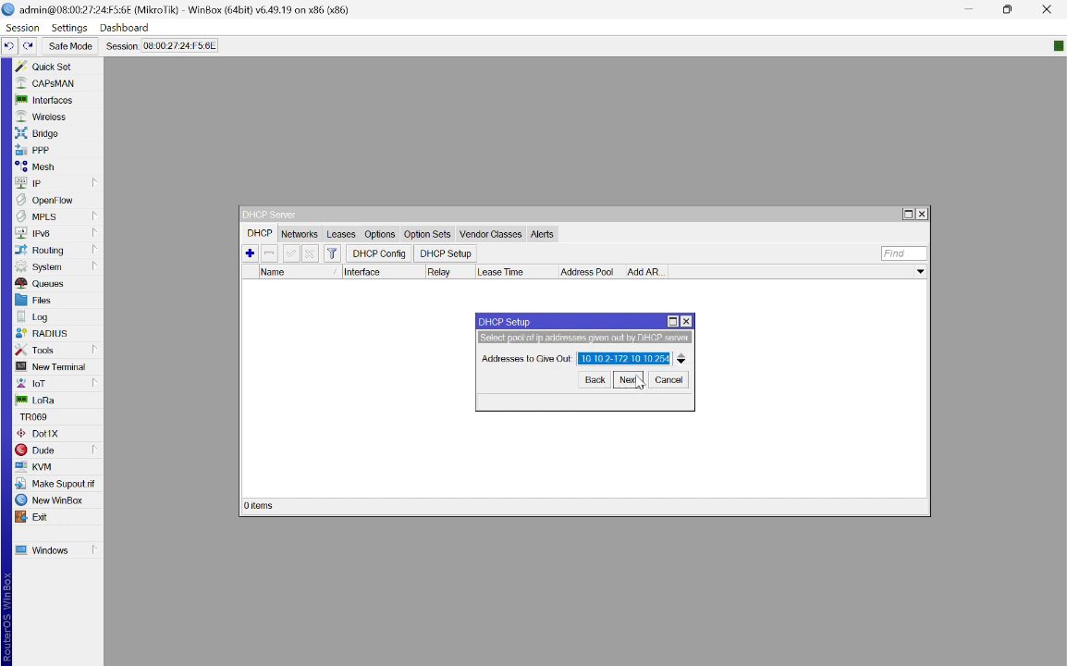
pyautogui.click(642, 382)
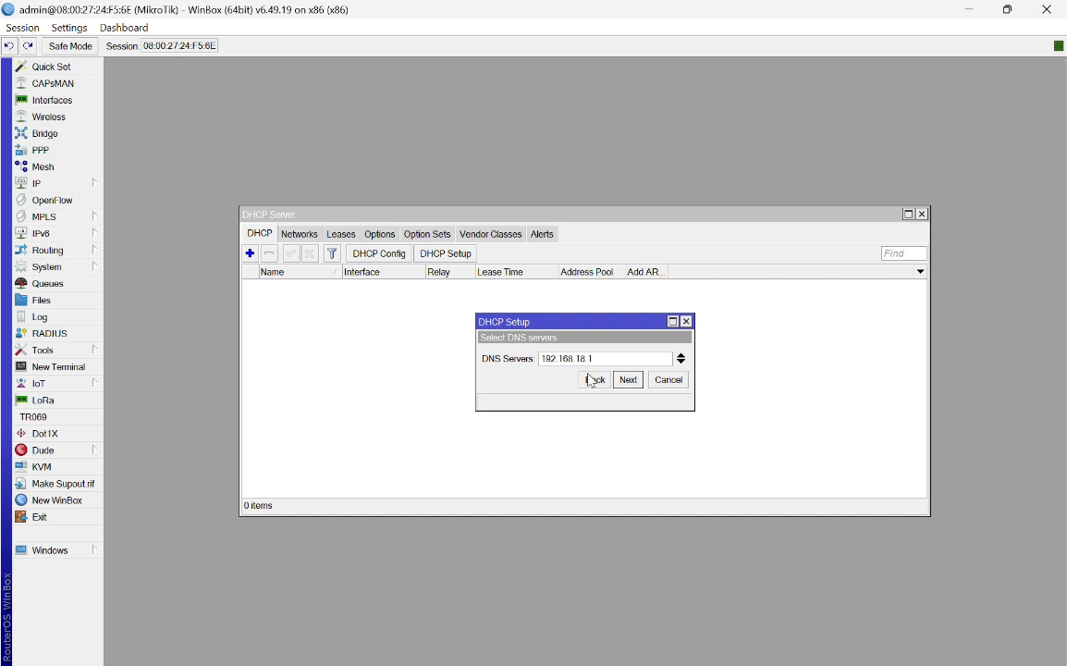
# Step: Accept DNS server 192.168.18.1, set the lease time to 01:00:00, and finish the setup
pyautogui.click(594, 380)
pyautogui.click(597, 381)
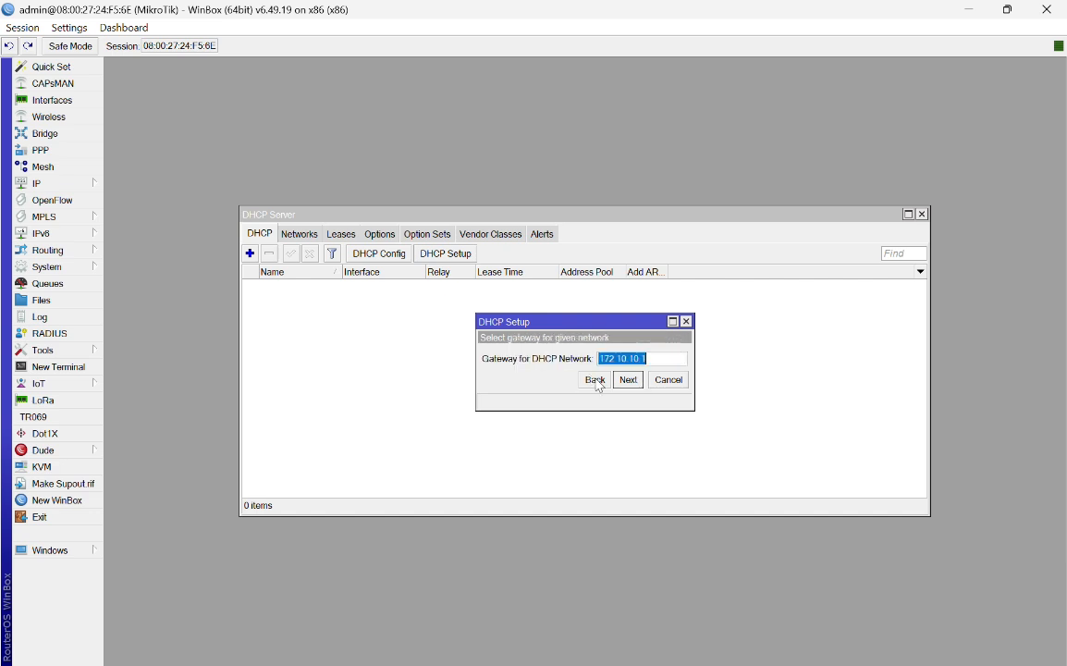
pyautogui.click(627, 380)
pyautogui.click(630, 380)
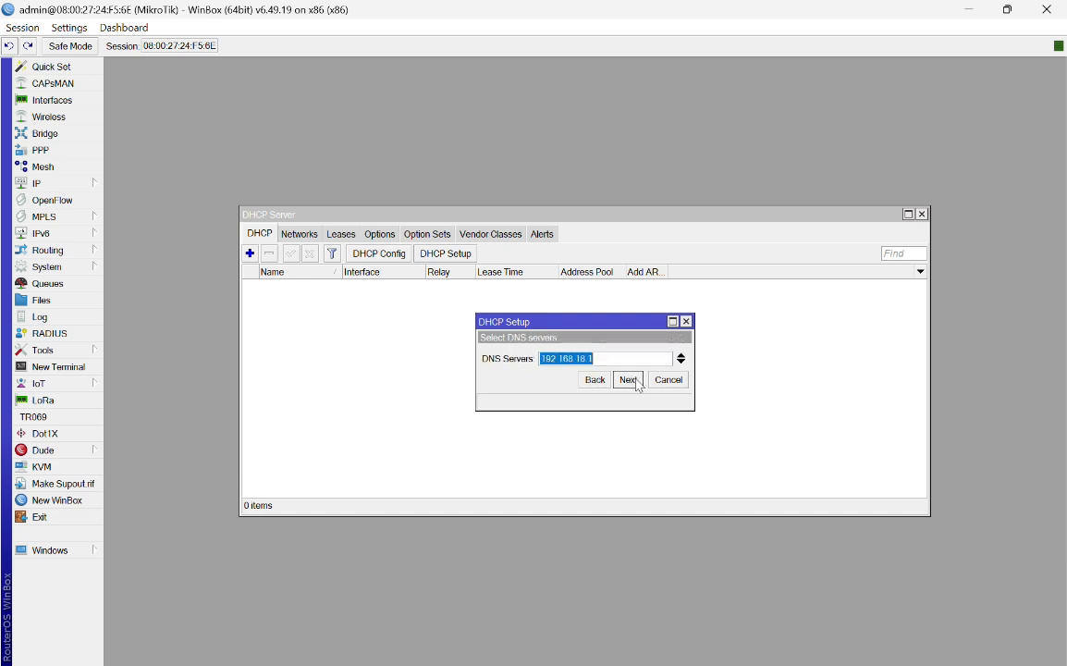
pyautogui.click(629, 381)
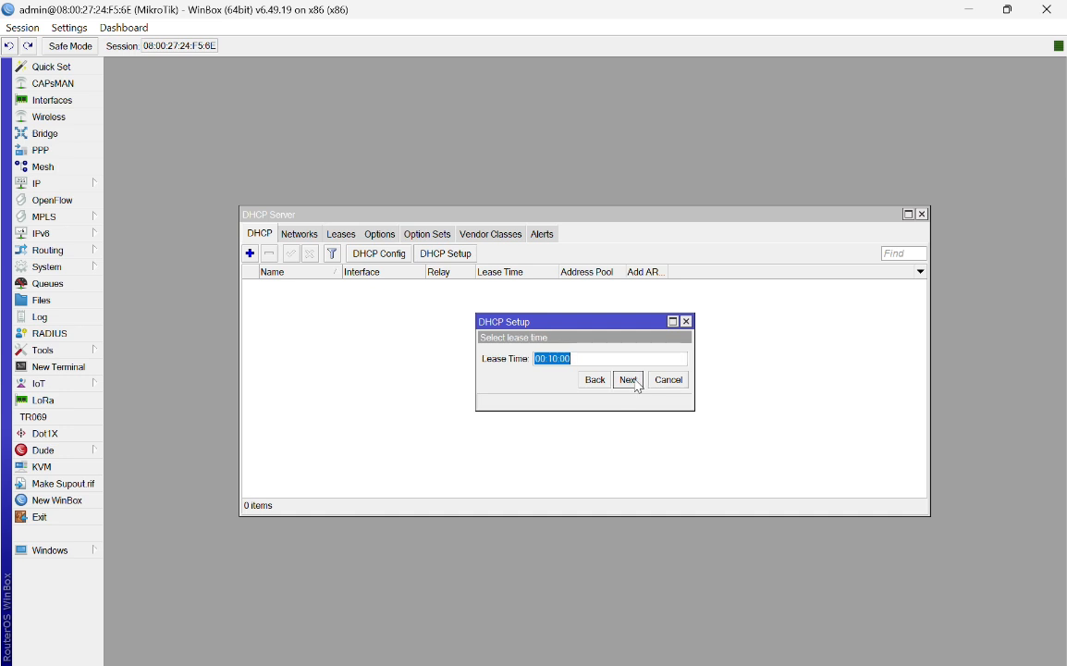
pyautogui.click(553, 358)
pyautogui.press('BackSpace')
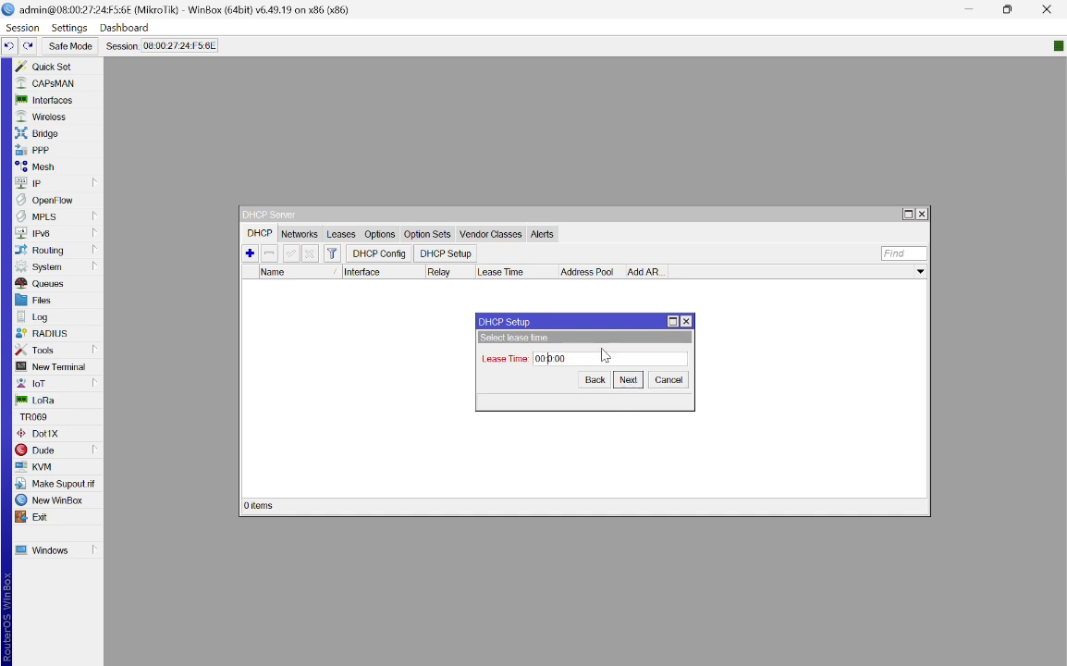
pyautogui.write('6')
pyautogui.click(627, 379)
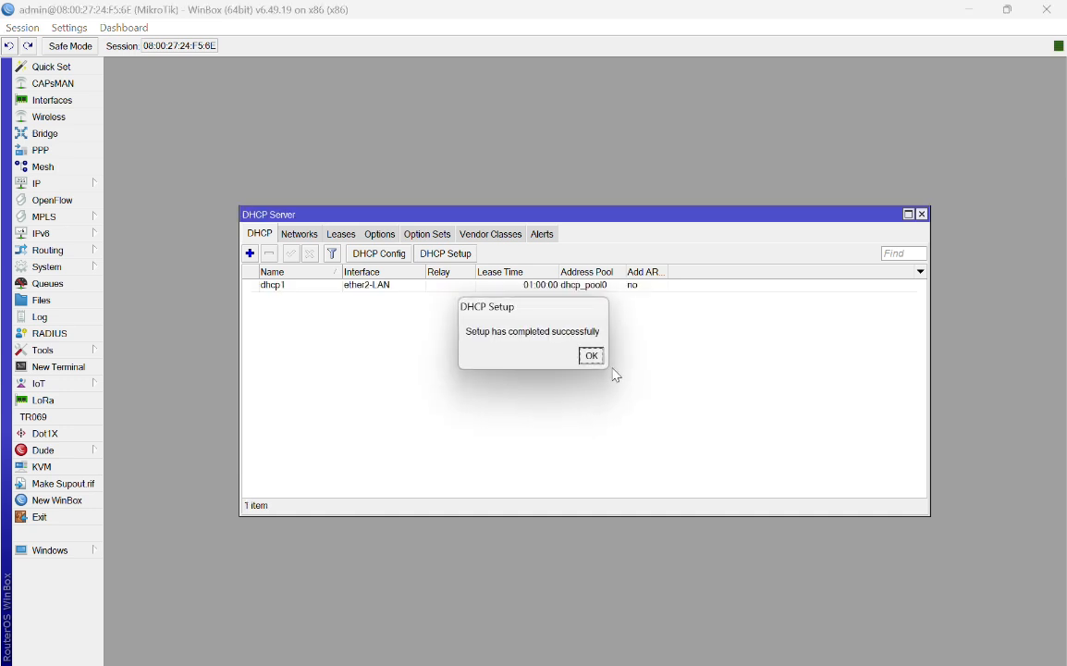
pyautogui.click(593, 356)
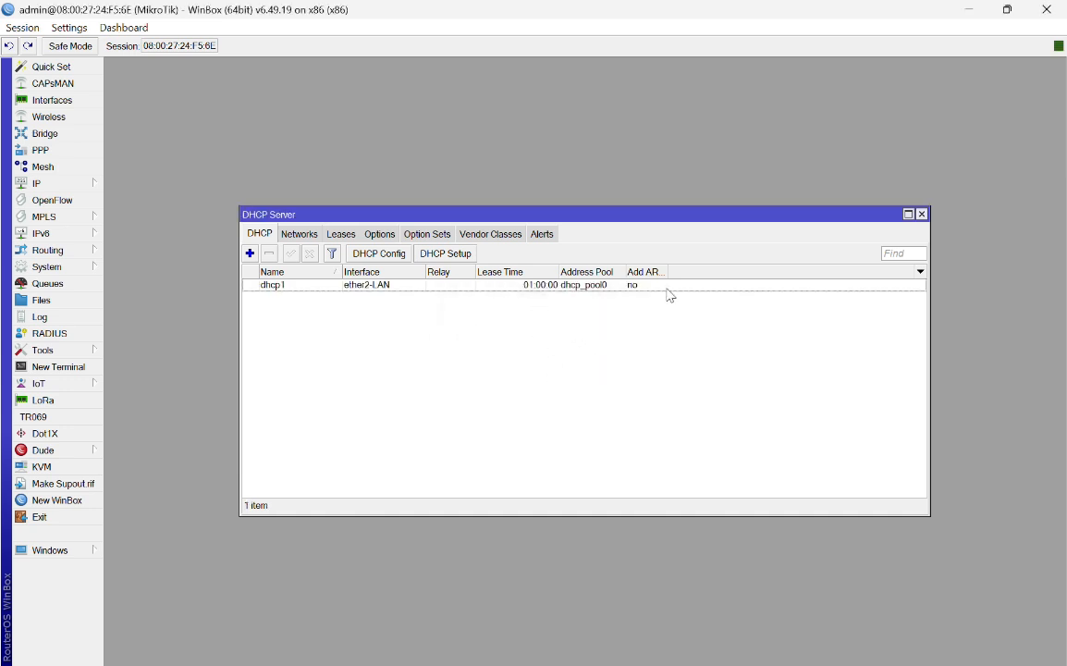
# Step: Review dhcp_pool0 (172.10.10.2–172.10.10.254) in IP > Pool, then close the Pool and DHCP Server windows
pyautogui.click(92, 188)
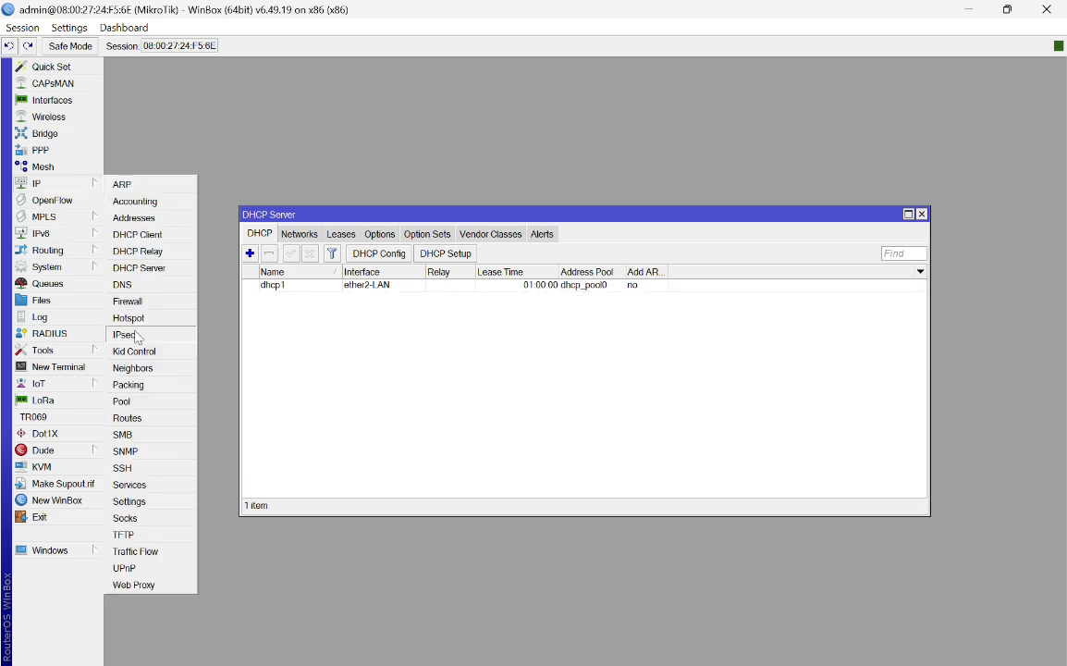
pyautogui.click(123, 401)
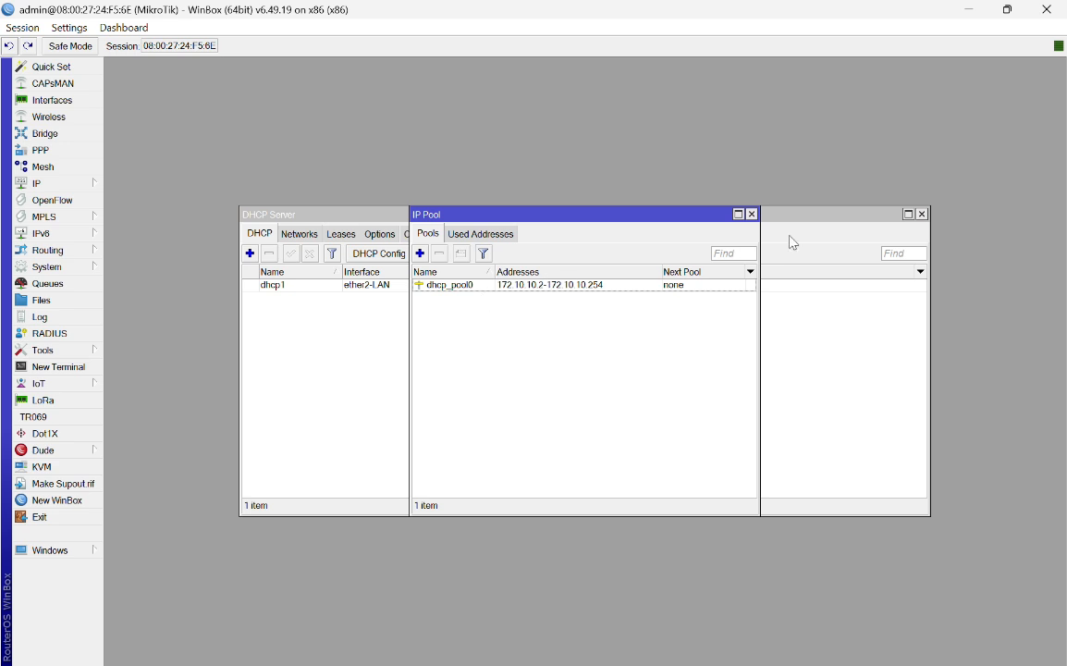
pyautogui.click(752, 213)
pyautogui.click(922, 214)
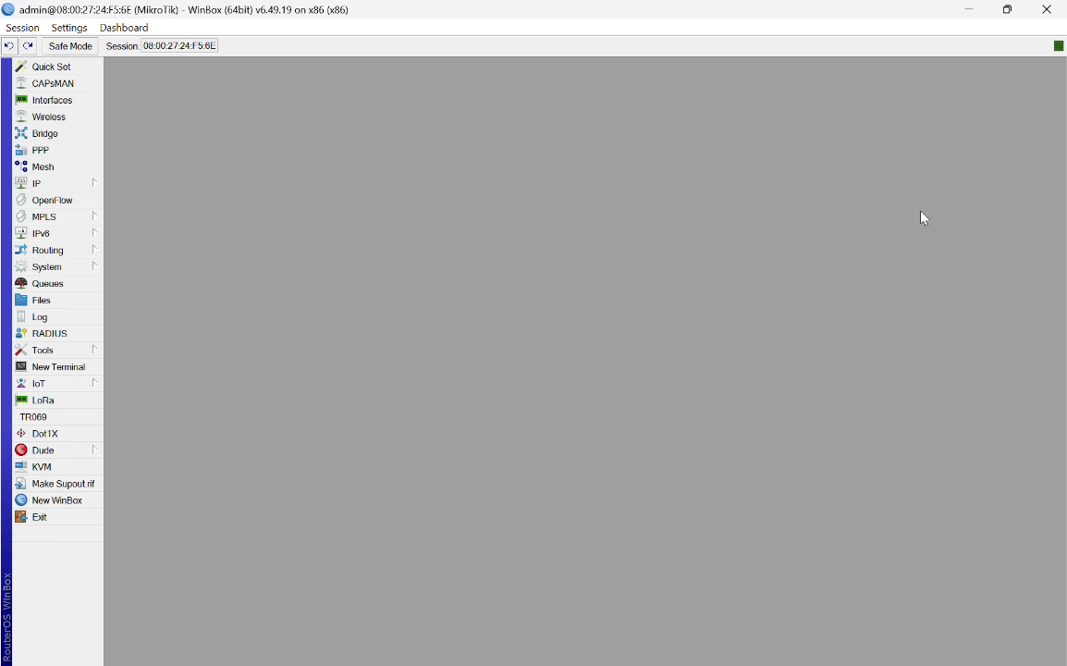
# Step: Open the srcnat rule in IP > Firewall > NAT and set Out. Interface to ether1-Internet
pyautogui.click(71, 183)
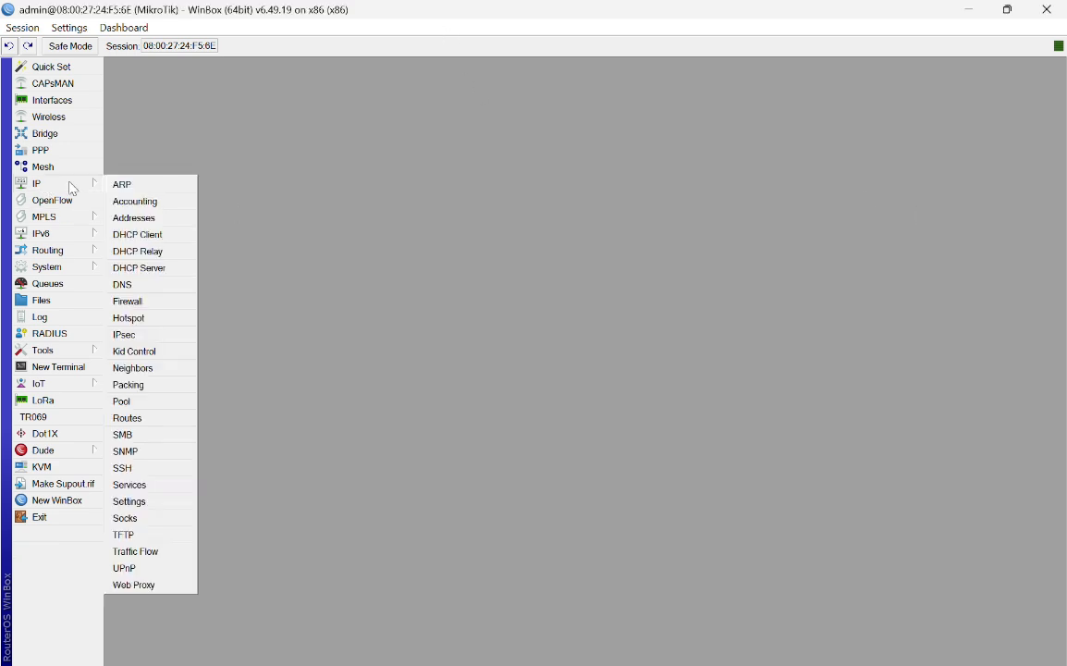
pyautogui.click(144, 304)
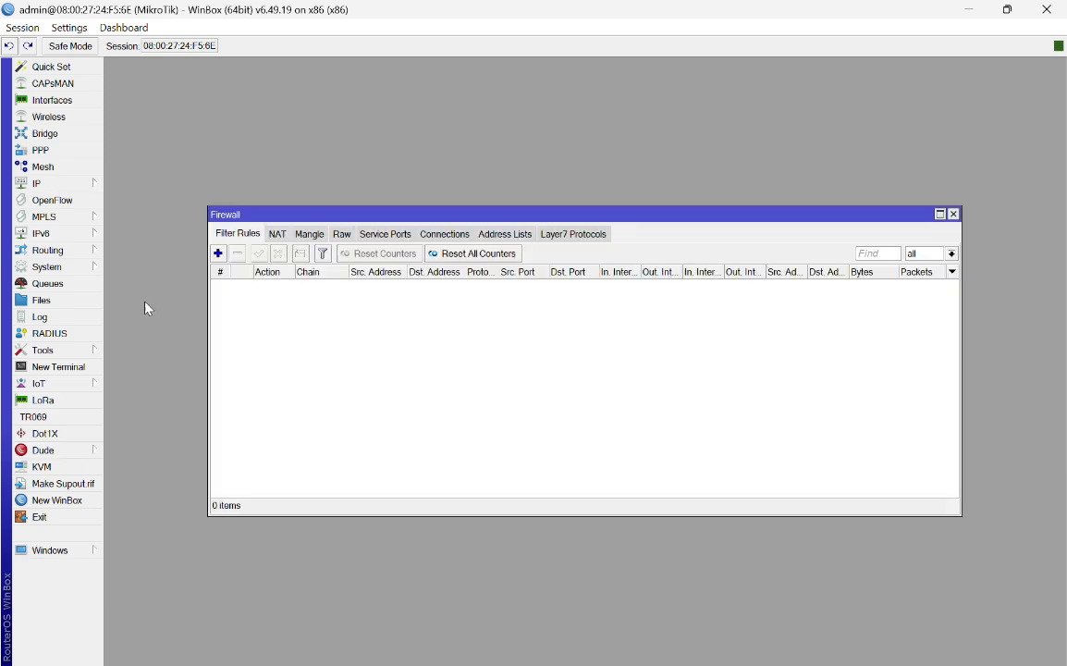
pyautogui.click(278, 236)
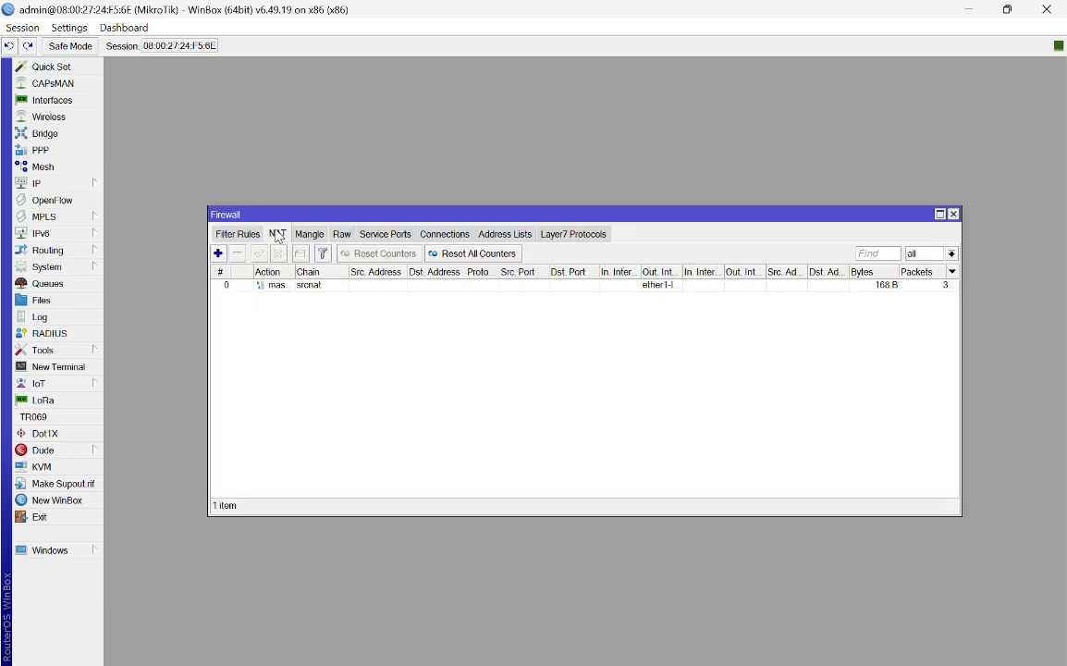
pyautogui.doubleClick(322, 288)
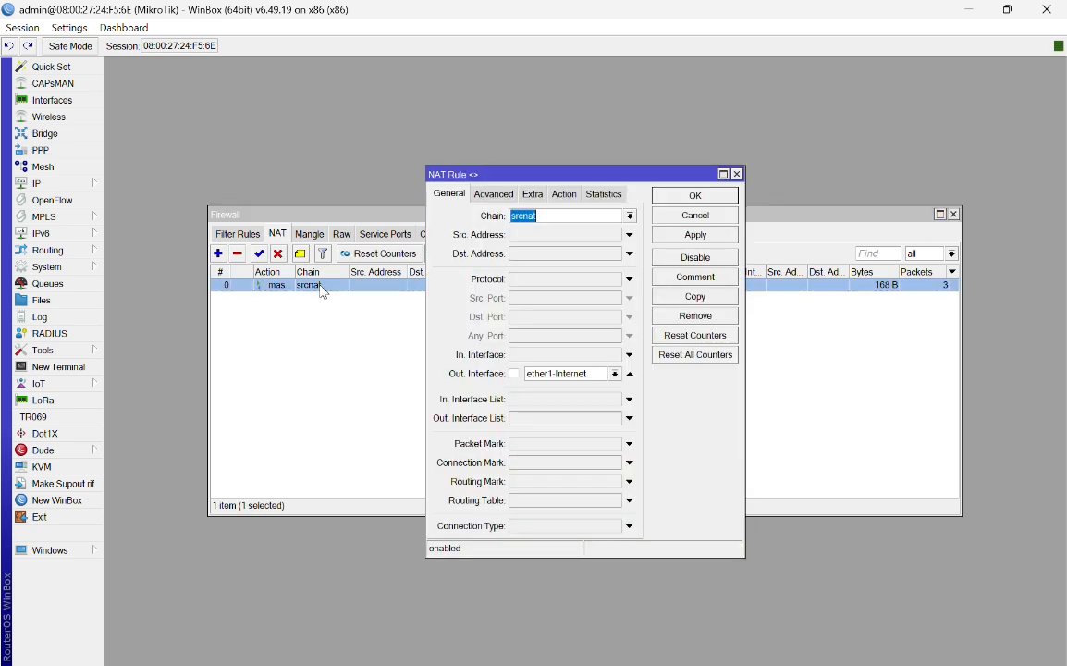
pyautogui.click(493, 195)
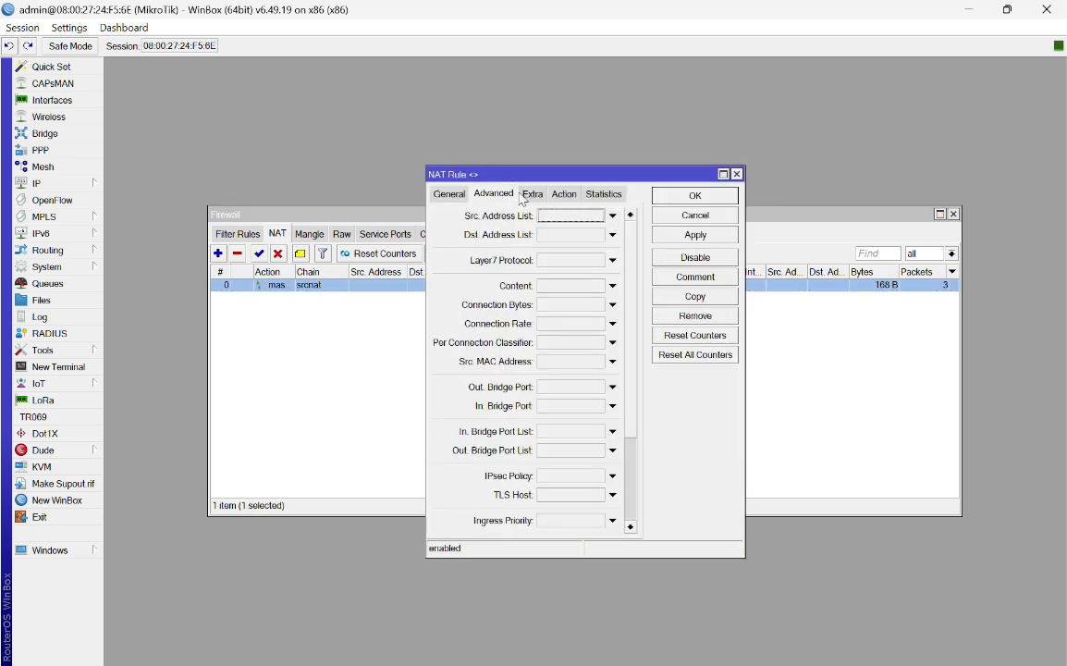
pyautogui.click(533, 194)
pyautogui.click(565, 195)
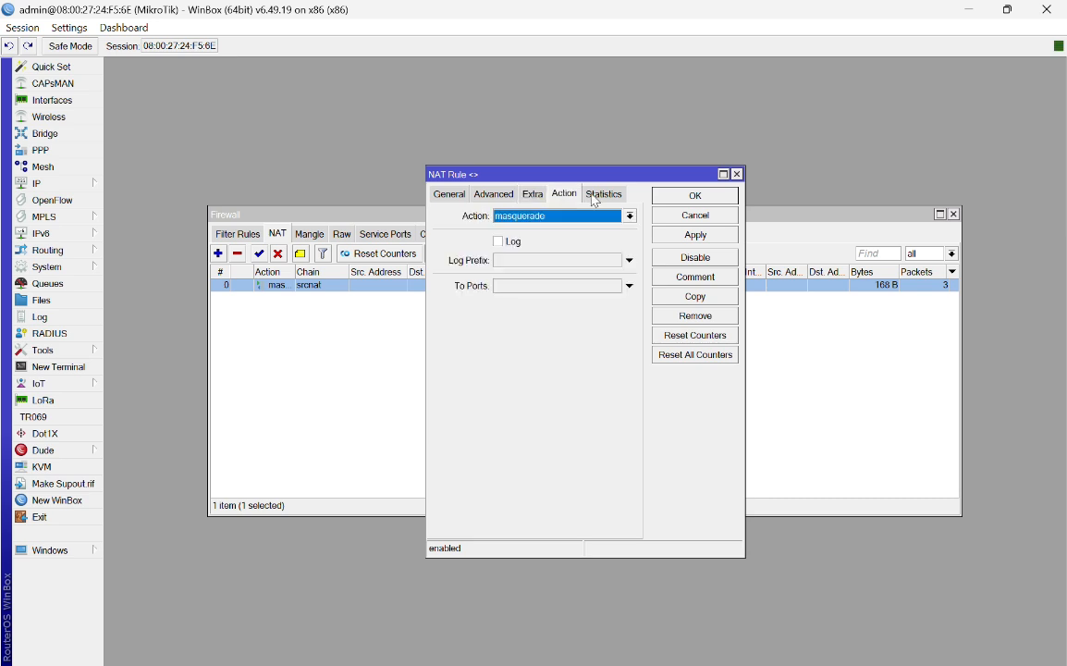
pyautogui.click(603, 194)
pyautogui.click(492, 194)
pyautogui.click(449, 194)
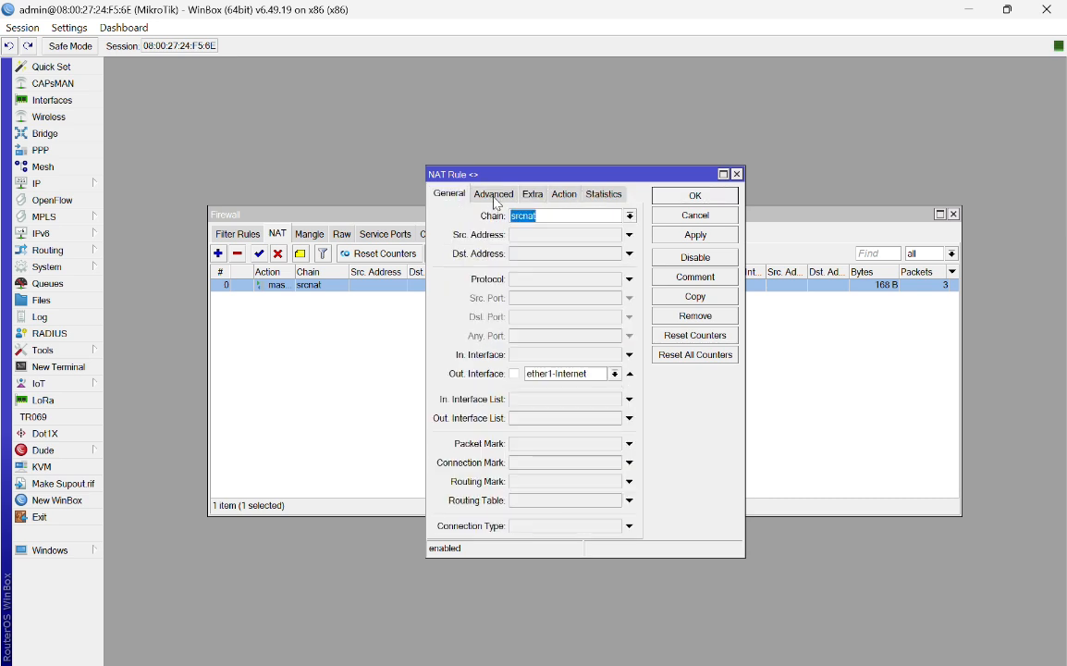
pyautogui.click(615, 373)
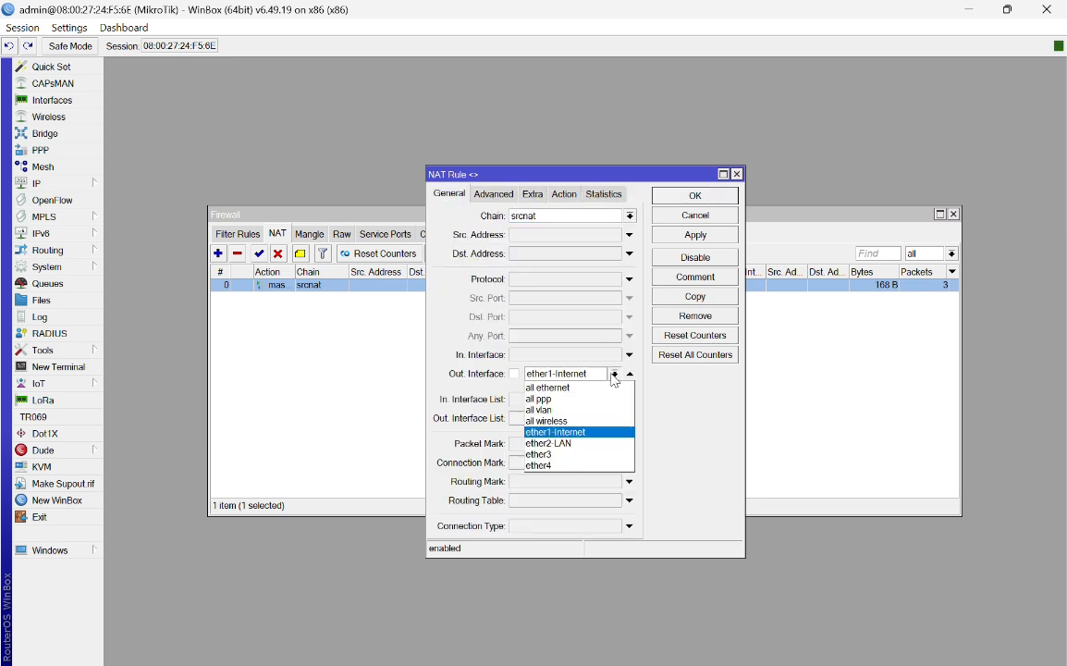
pyautogui.click(581, 432)
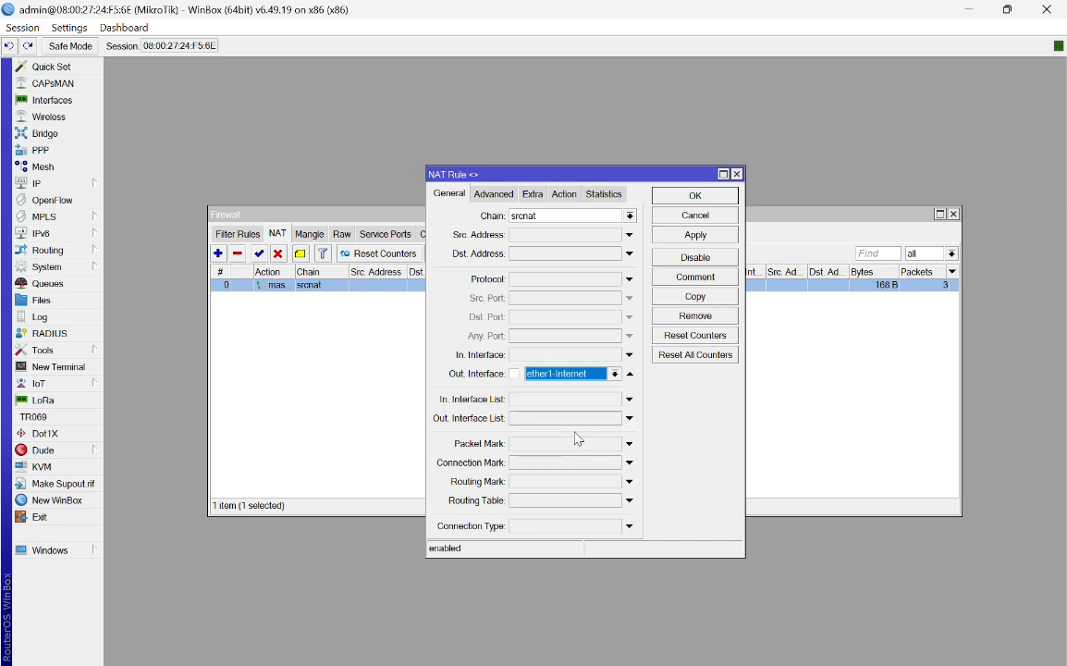
# Step: Set the rule's action to masquerade, save it, and close the Firewall window
pyautogui.click(499, 196)
pyautogui.click(541, 195)
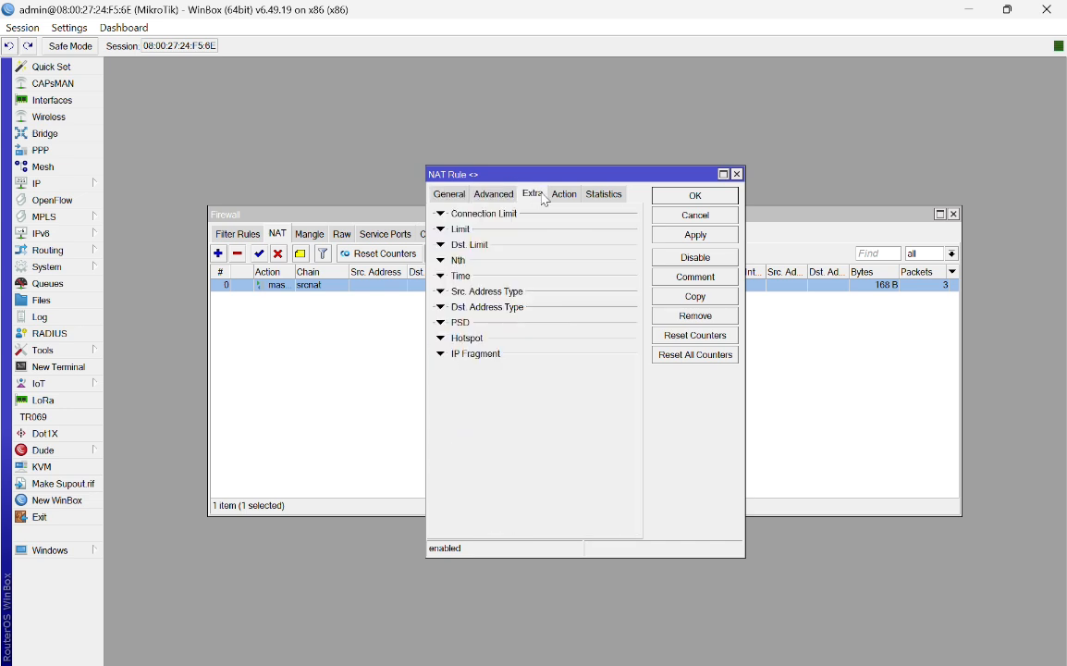
pyautogui.click(565, 194)
pyautogui.click(630, 216)
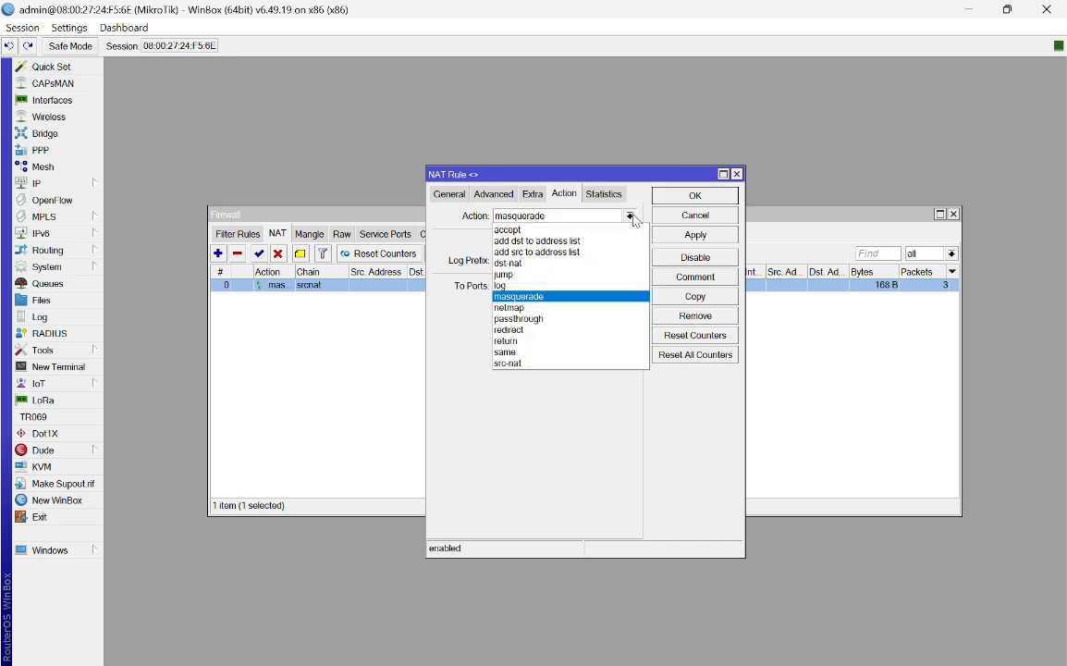
pyautogui.click(555, 296)
pyautogui.click(694, 236)
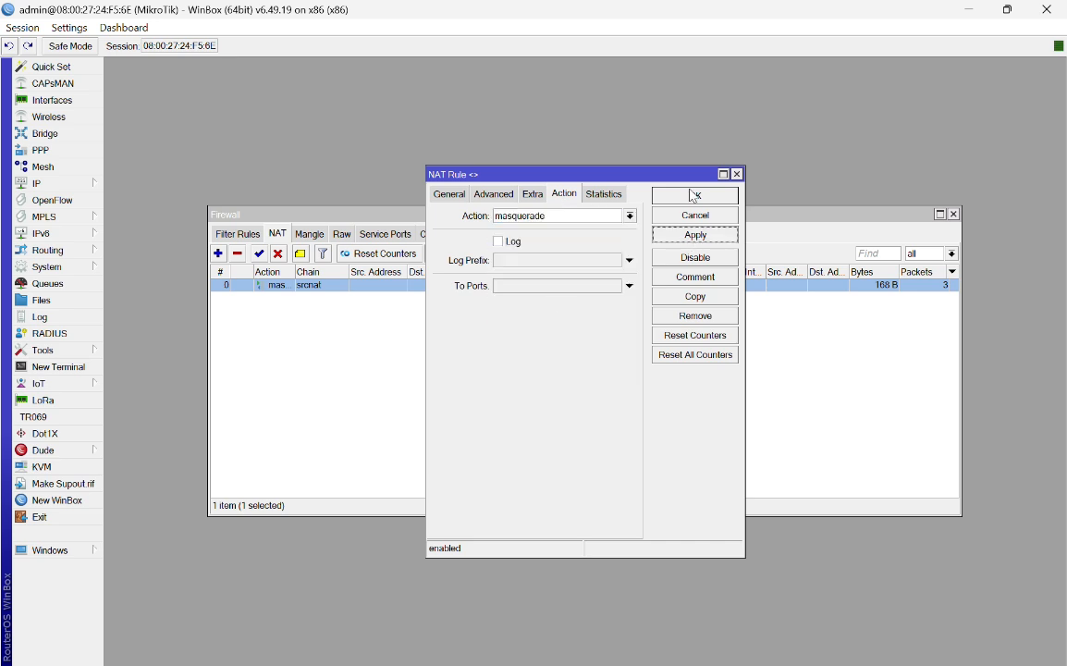
pyautogui.click(694, 196)
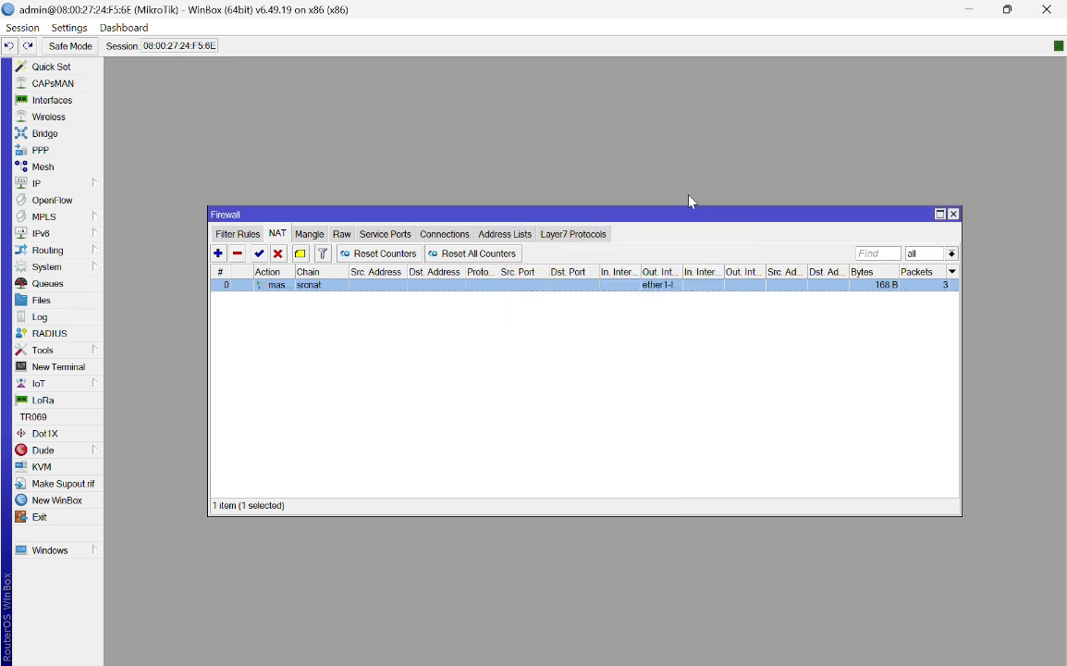
pyautogui.click(956, 215)
# Step: Start the Windows 7 VM from VirtualBox Manager and choose Ask me later for activation
pyautogui.press('super')
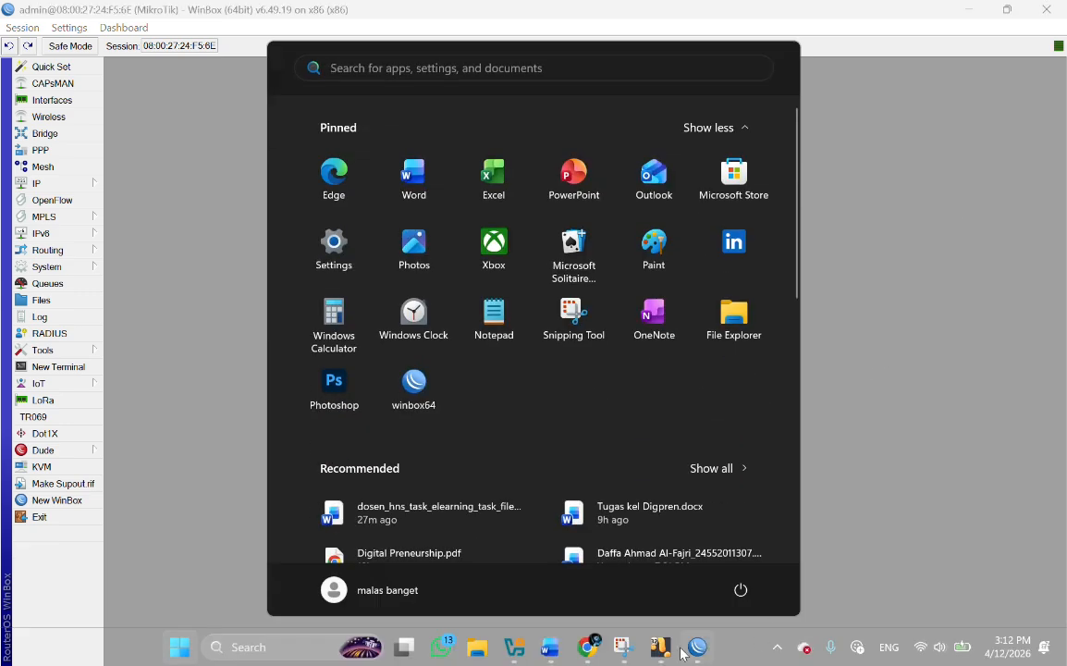
pyautogui.click(520, 650)
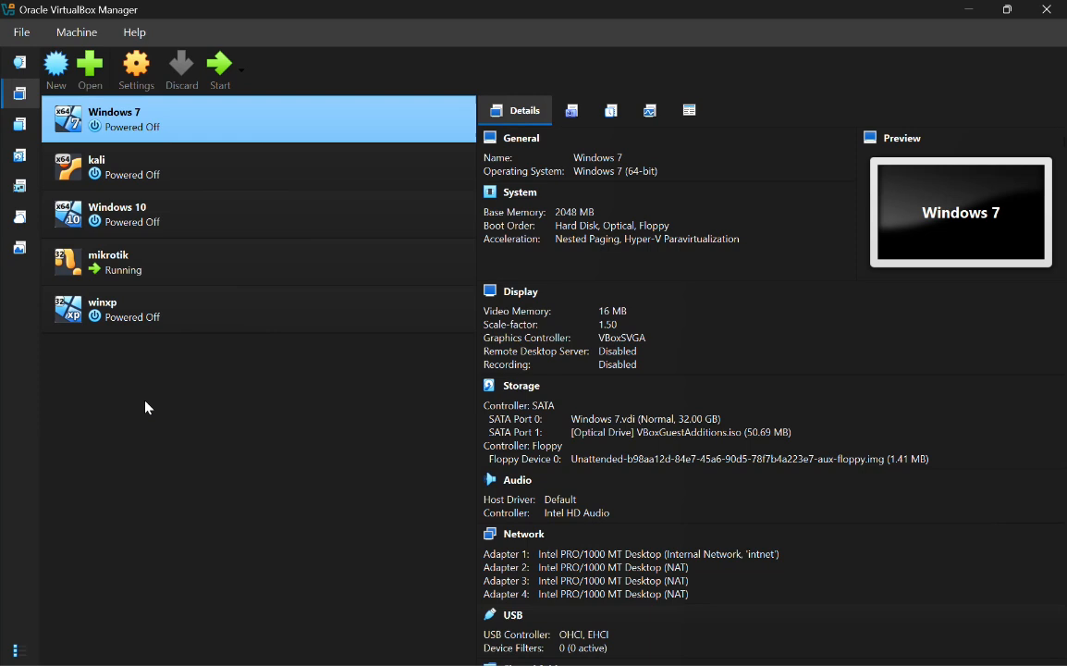
pyautogui.click(222, 78)
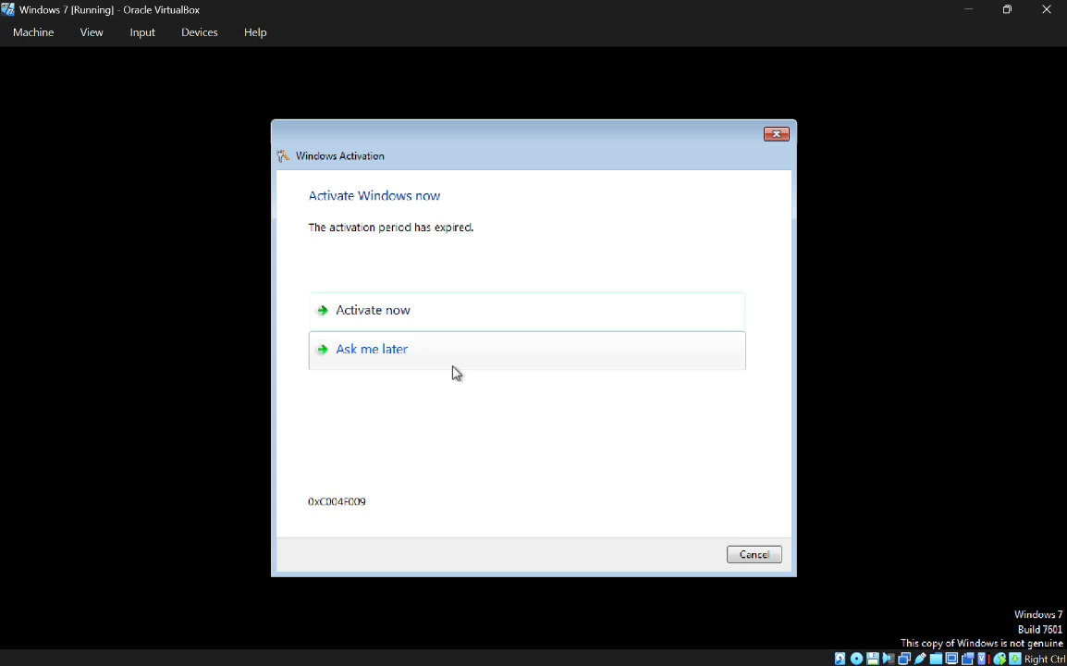
pyautogui.click(784, 135)
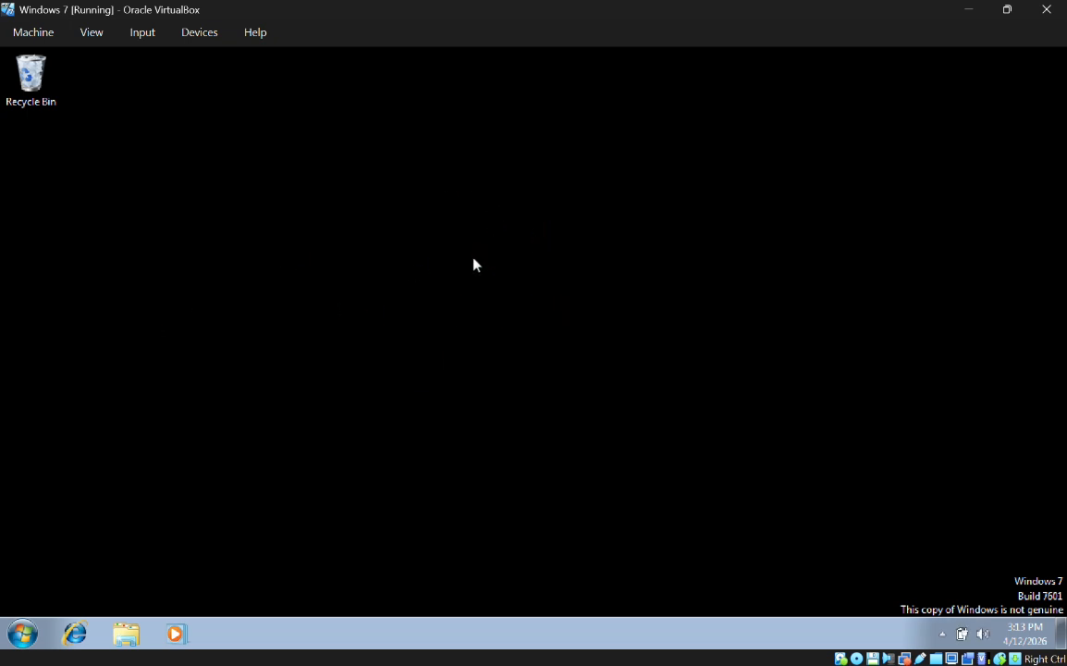
# Step: Refresh the VM desktop and launch Command Prompt from the Start menu
pyautogui.rightClick(470, 228)
pyautogui.click(495, 274)
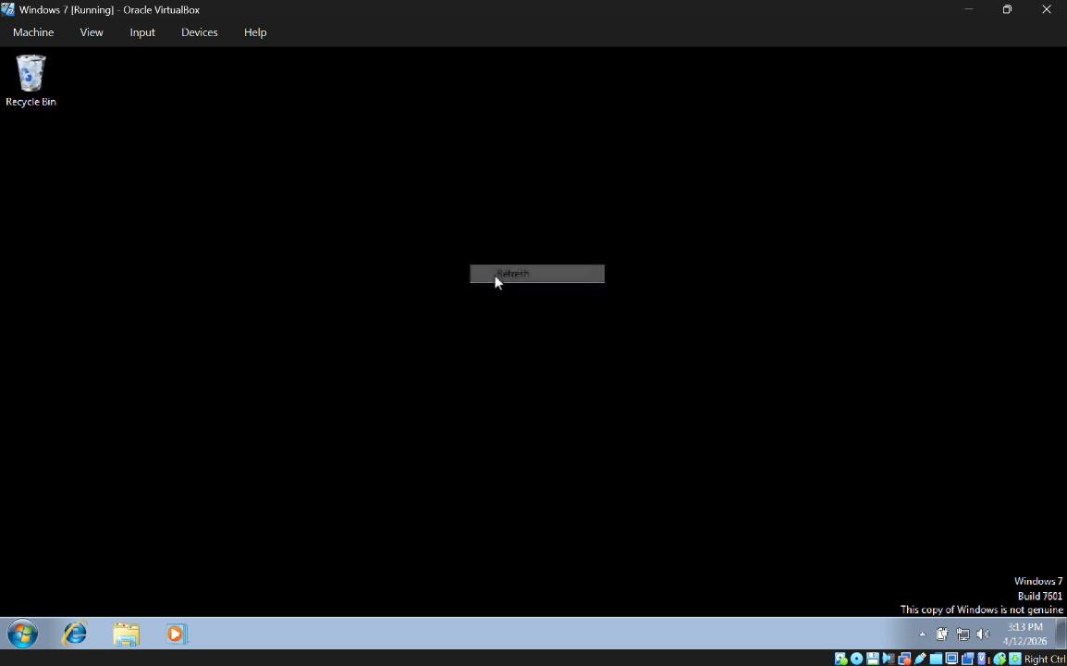
pyautogui.click(23, 633)
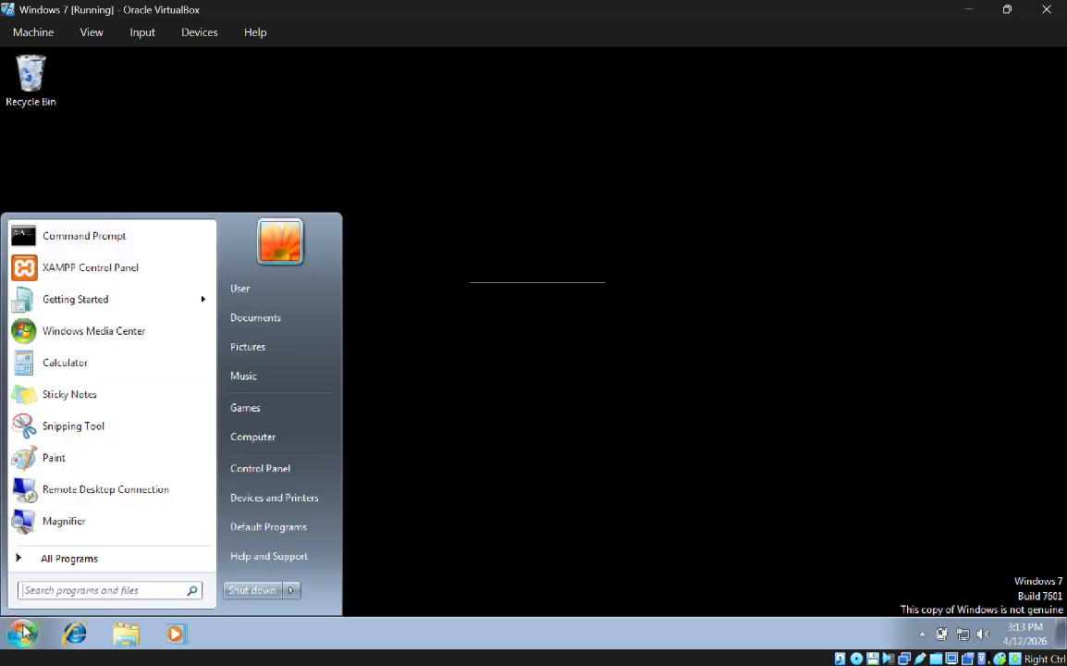
pyautogui.click(71, 239)
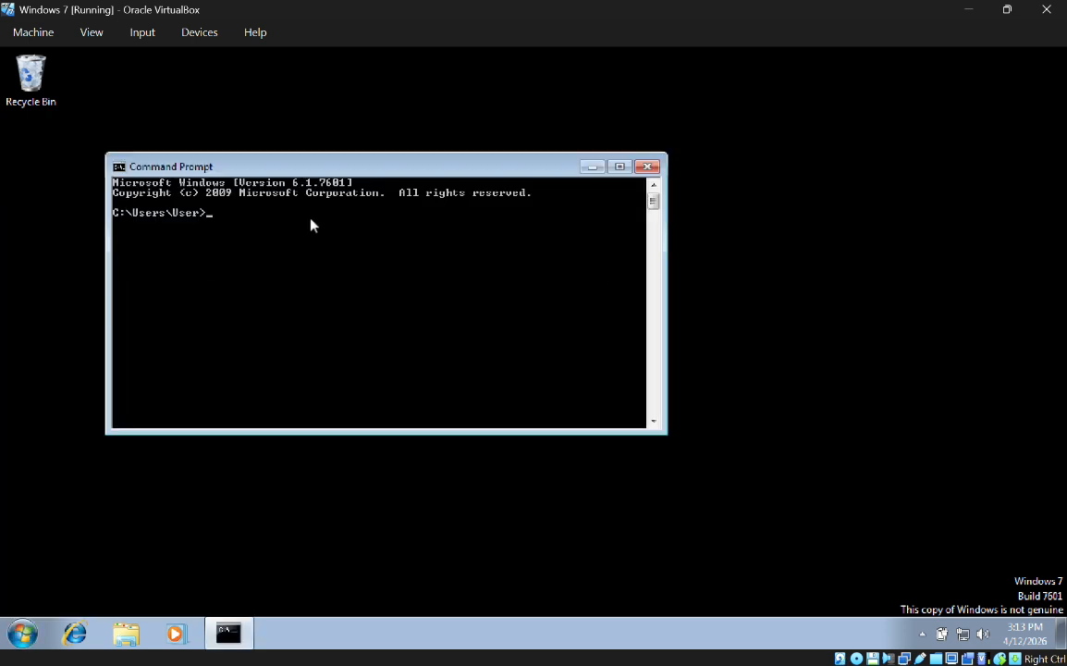
# Step: Run ipconfig to confirm 172.10.10.254 with gateway 172.10.10.1, then ping 8.8.8.8
pyautogui.write('ipconfig')
pyautogui.press('Return')
pyautogui.scroll(3, 365, 275)
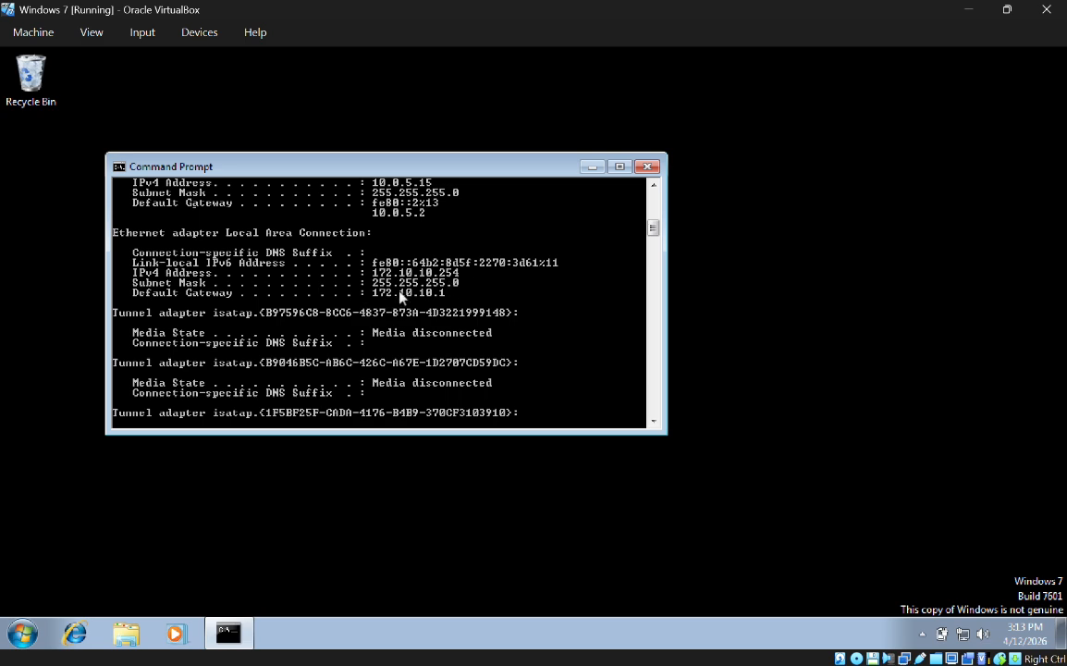
pyautogui.scroll(-3, 363, 292)
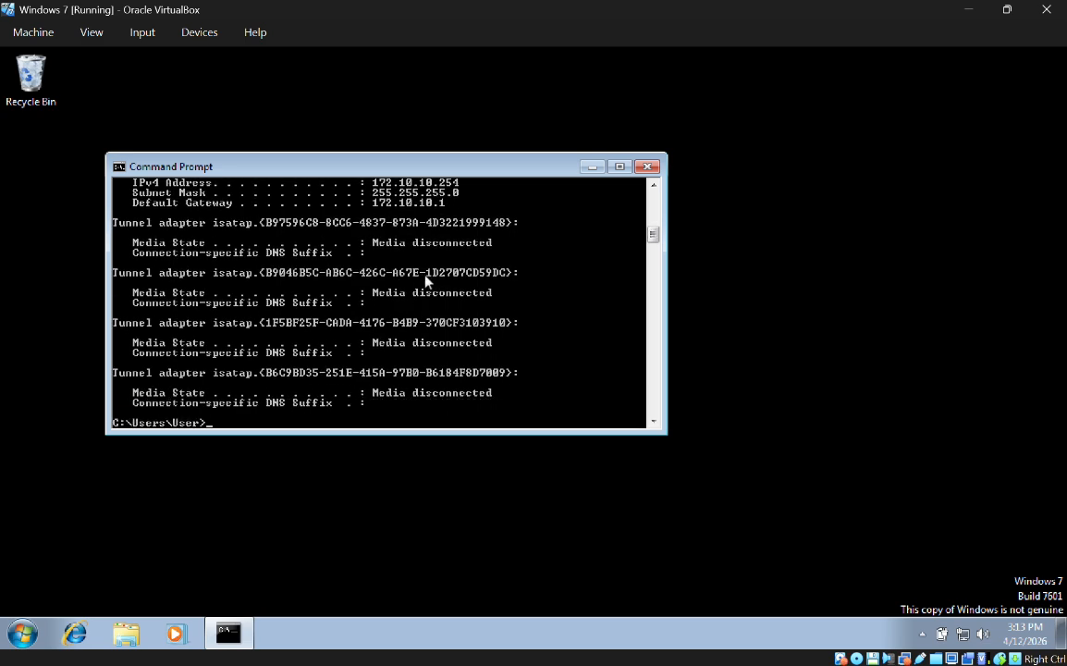
pyautogui.scroll(3, 389, 269)
pyautogui.scroll(-9, 519, 305)
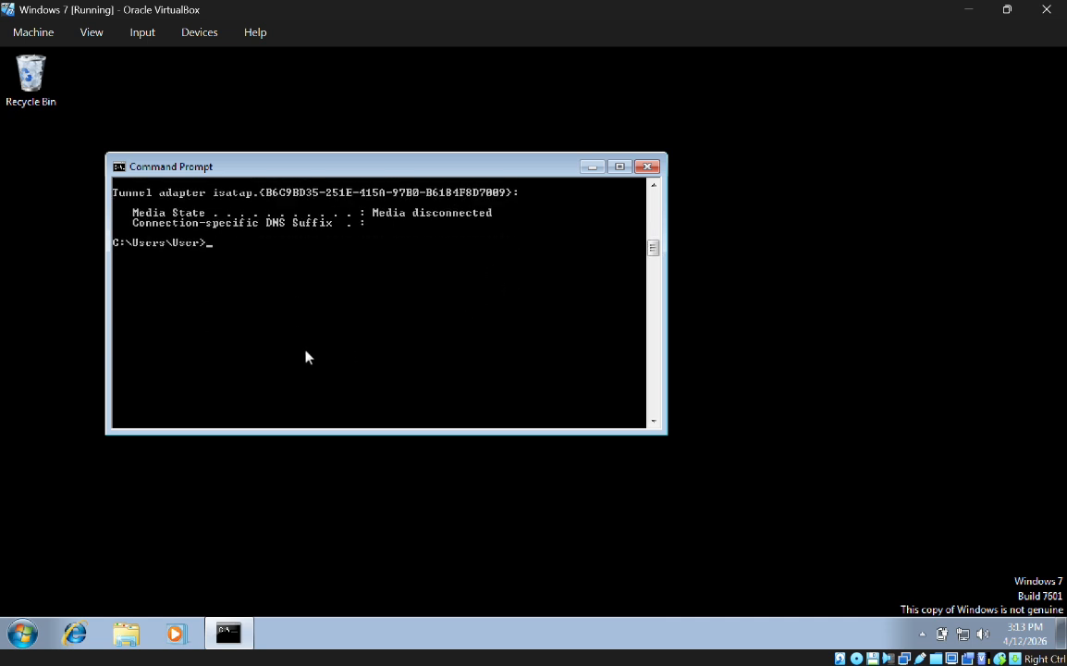
pyautogui.scroll(4, 277, 370)
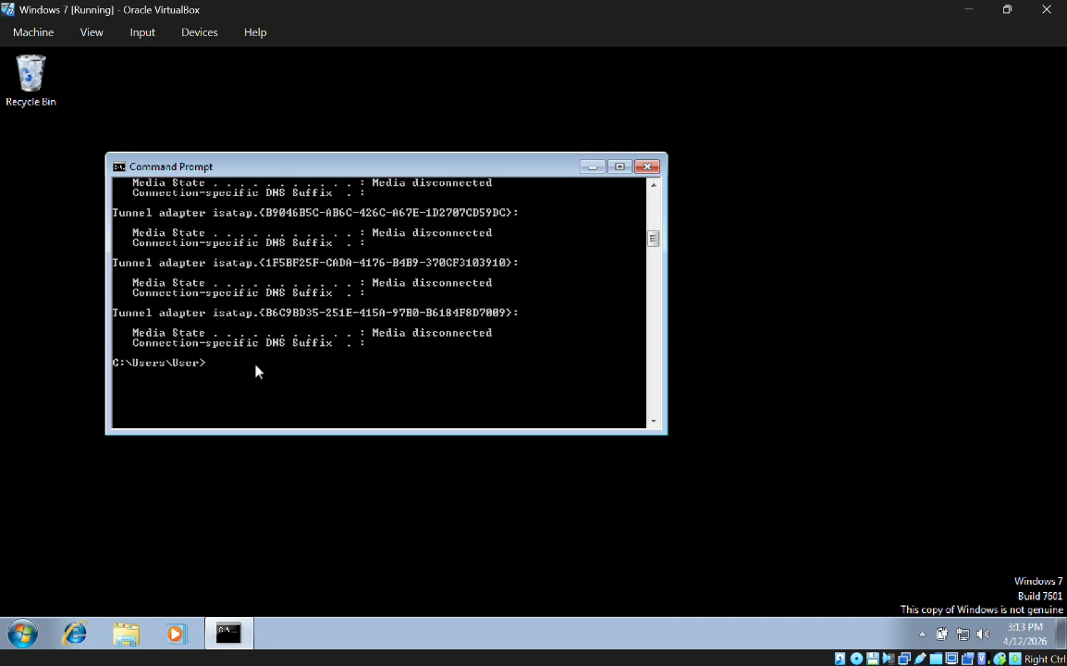
pyautogui.write('ping 8.8.8.8')
pyautogui.press('Return')
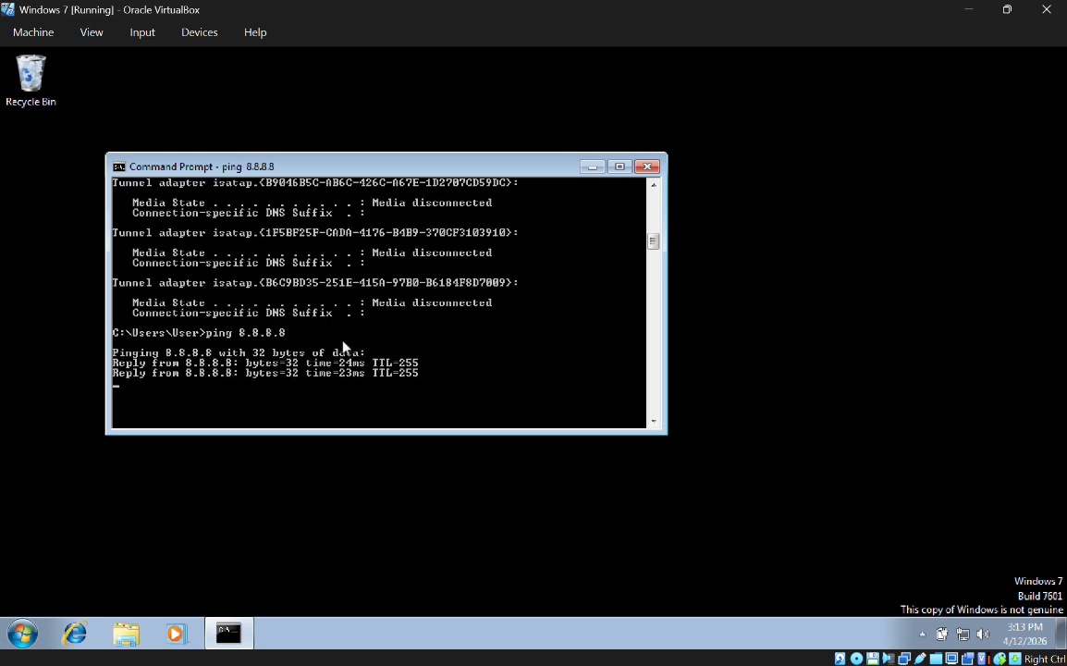
# Step: Replace the finished console with a new Command Prompt and run 'ping google.com' there
pyautogui.click(648, 166)
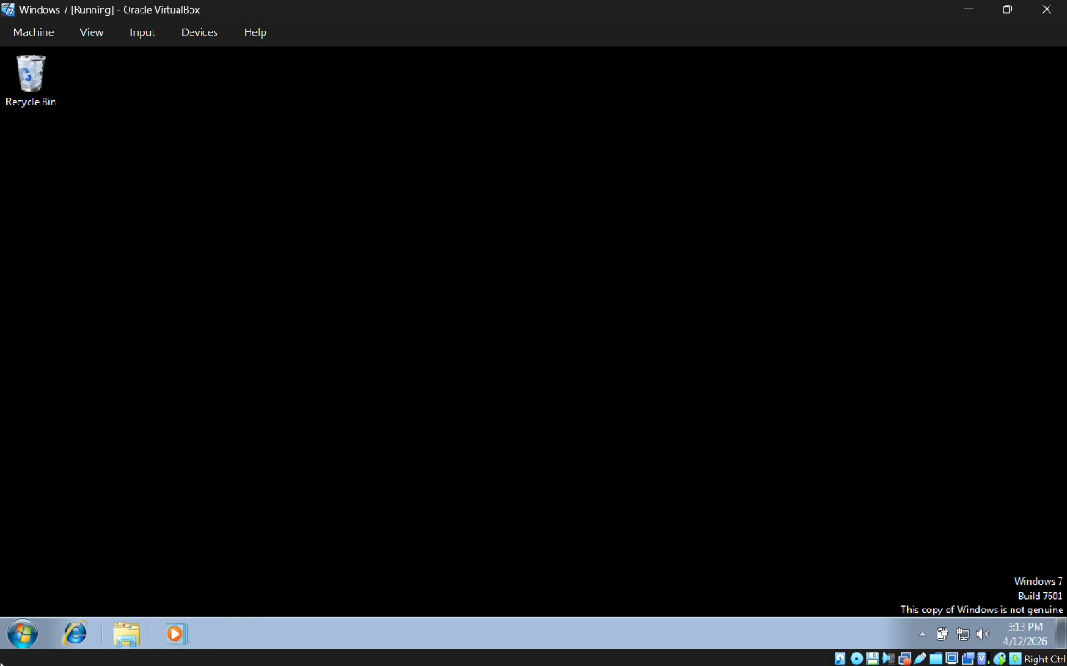
pyautogui.click(22, 633)
pyautogui.click(144, 238)
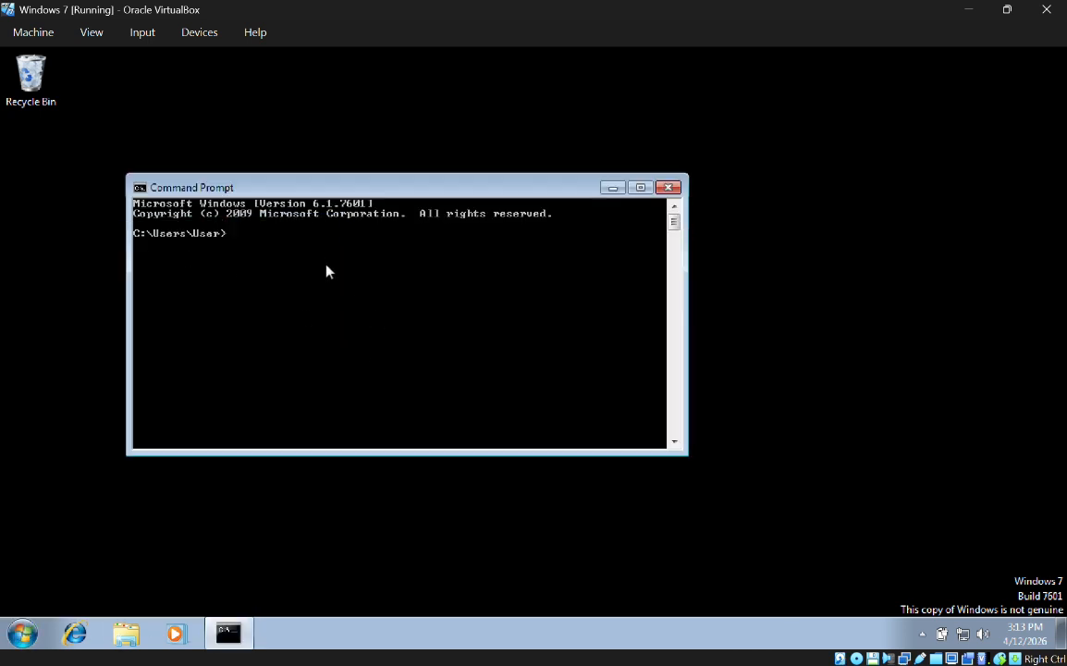
pyautogui.write('ping google.com')
pyautogui.press('Return')
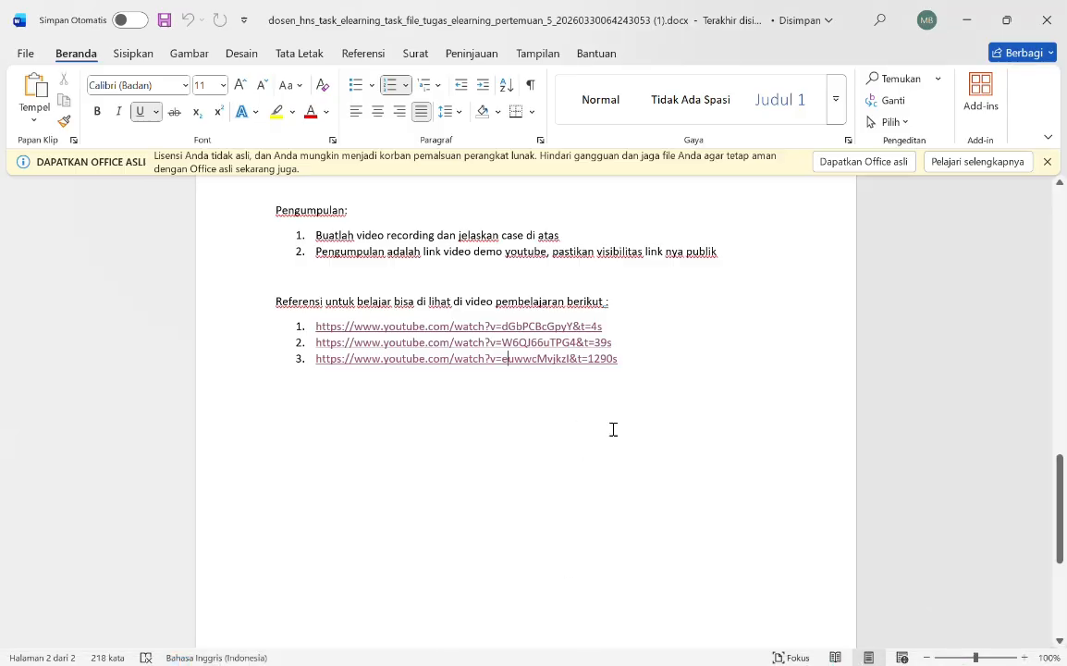
pyautogui.scroll(5, 627, 451)
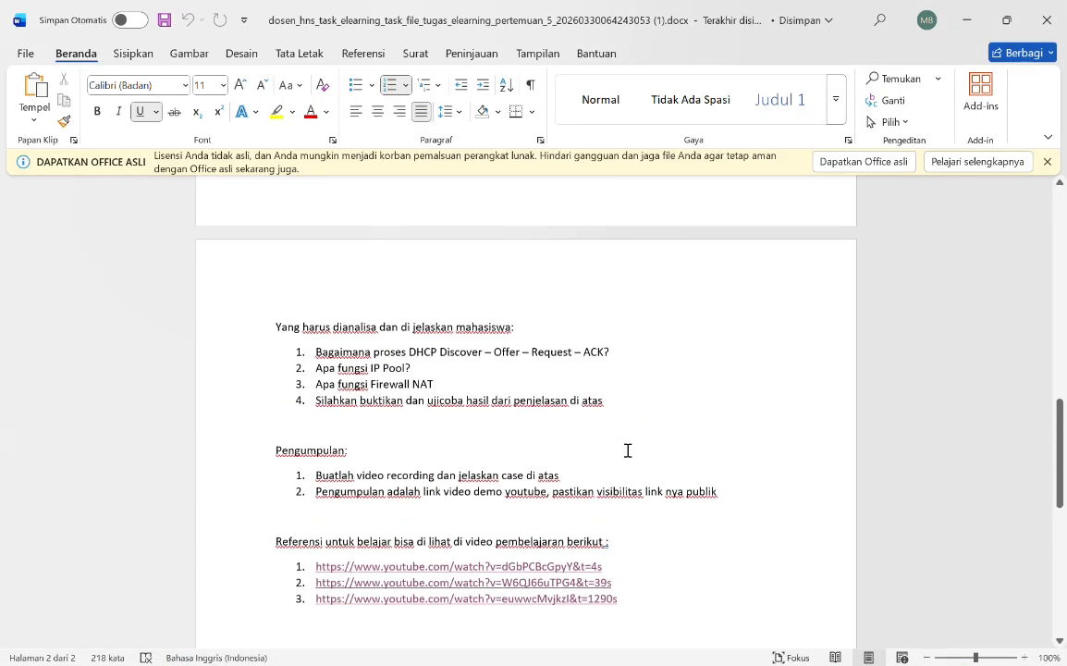
pyautogui.scroll(10, 627, 450)
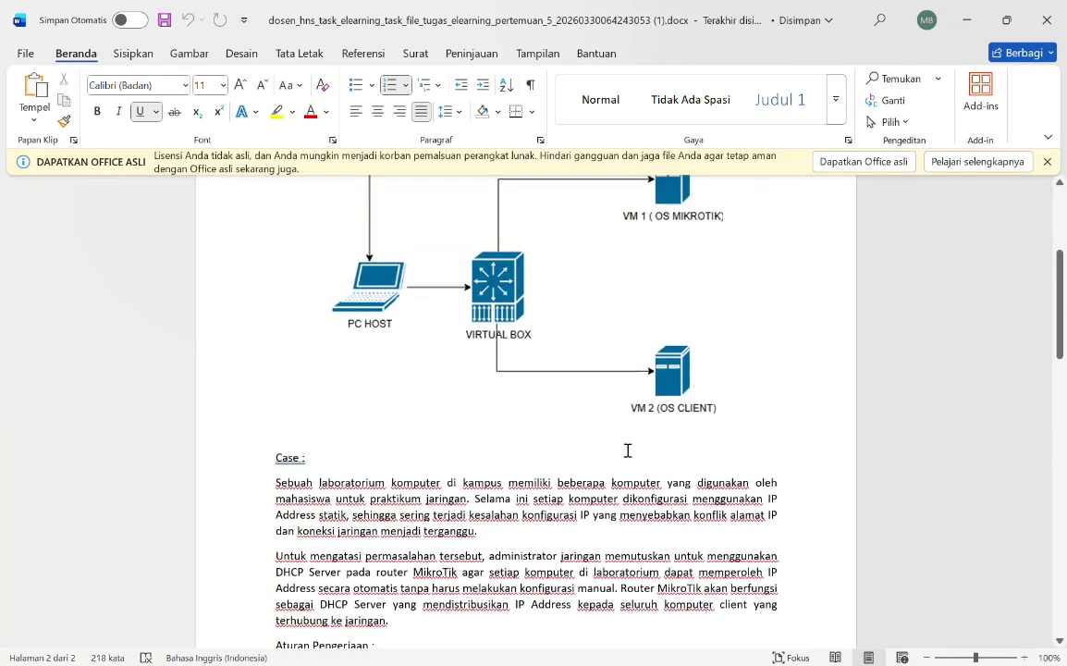
pyautogui.scroll(3, 627, 451)
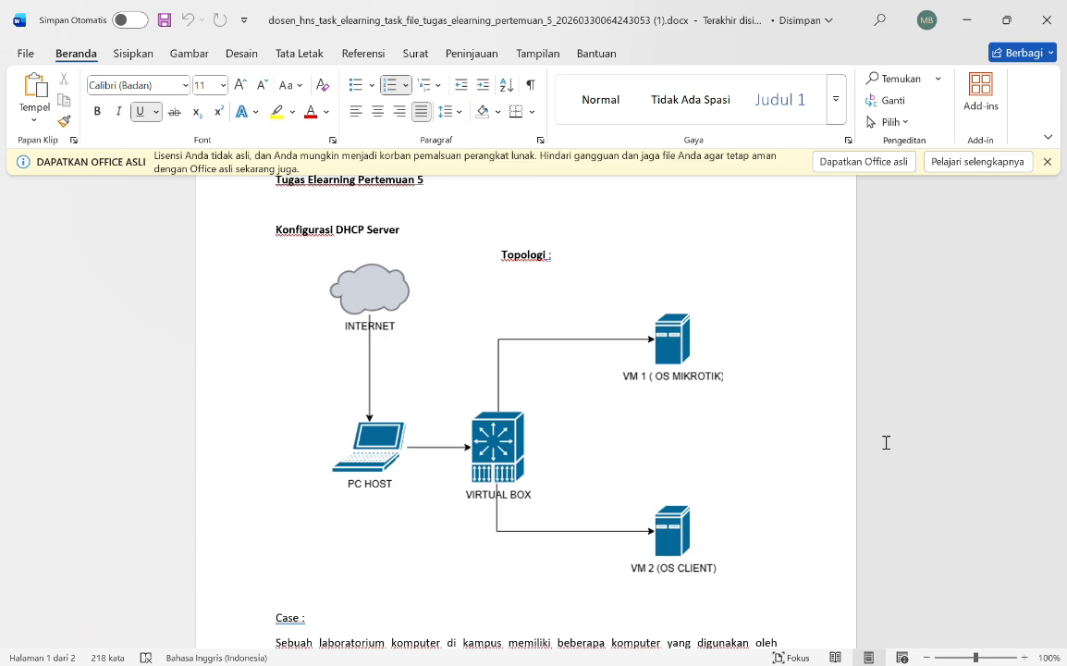
pyautogui.scroll(-8, 886, 442)
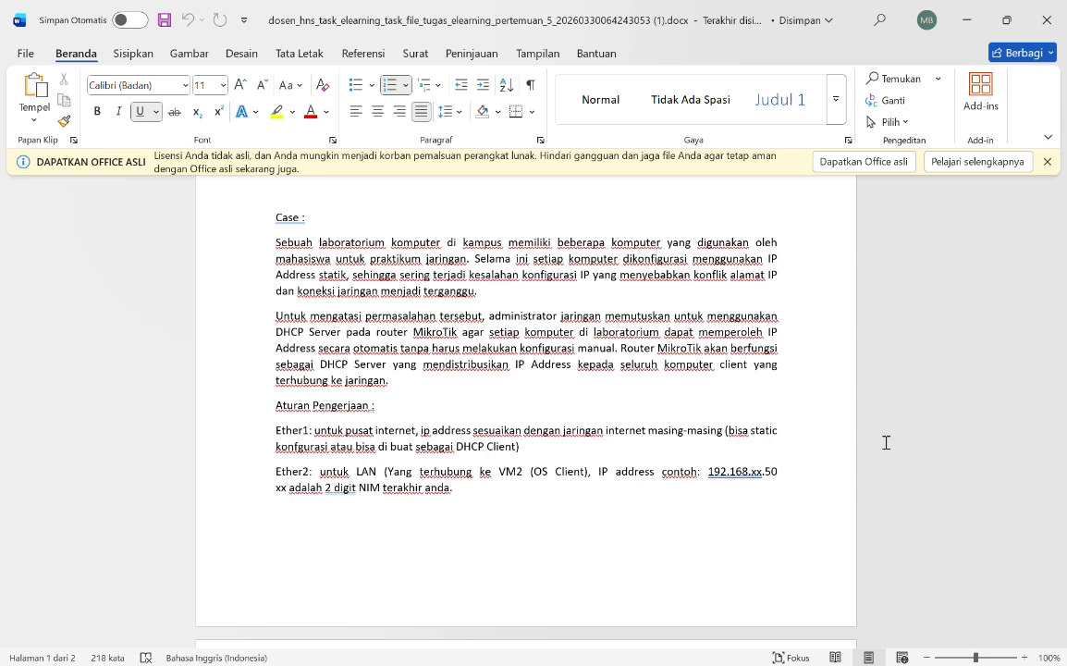
pyautogui.scroll(-5, 886, 443)
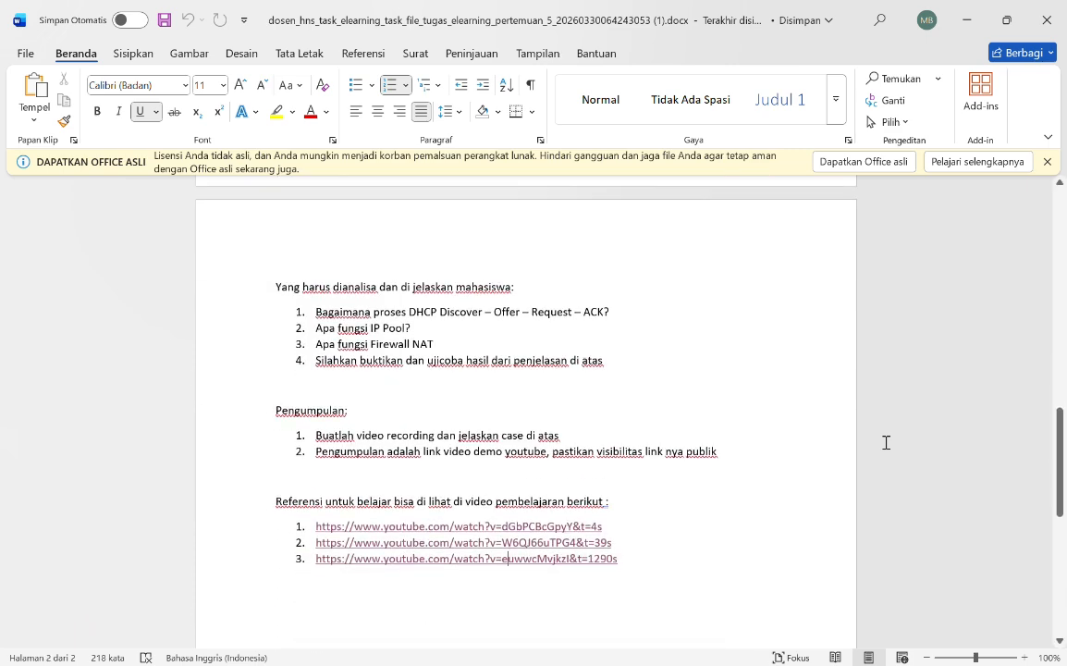
pyautogui.scroll(-1, 886, 443)
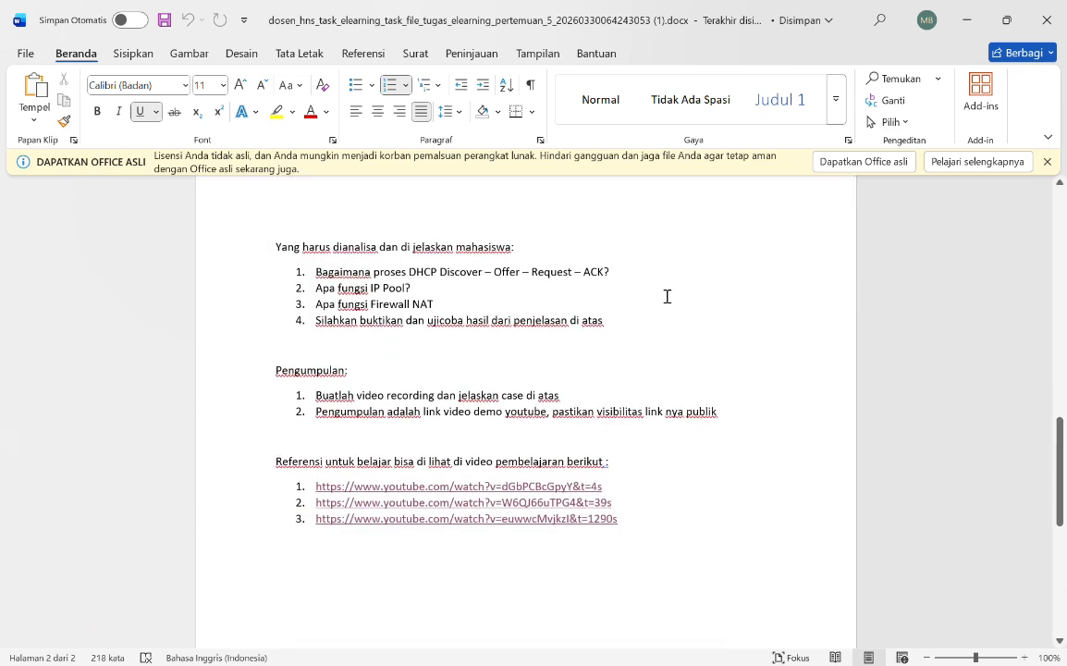